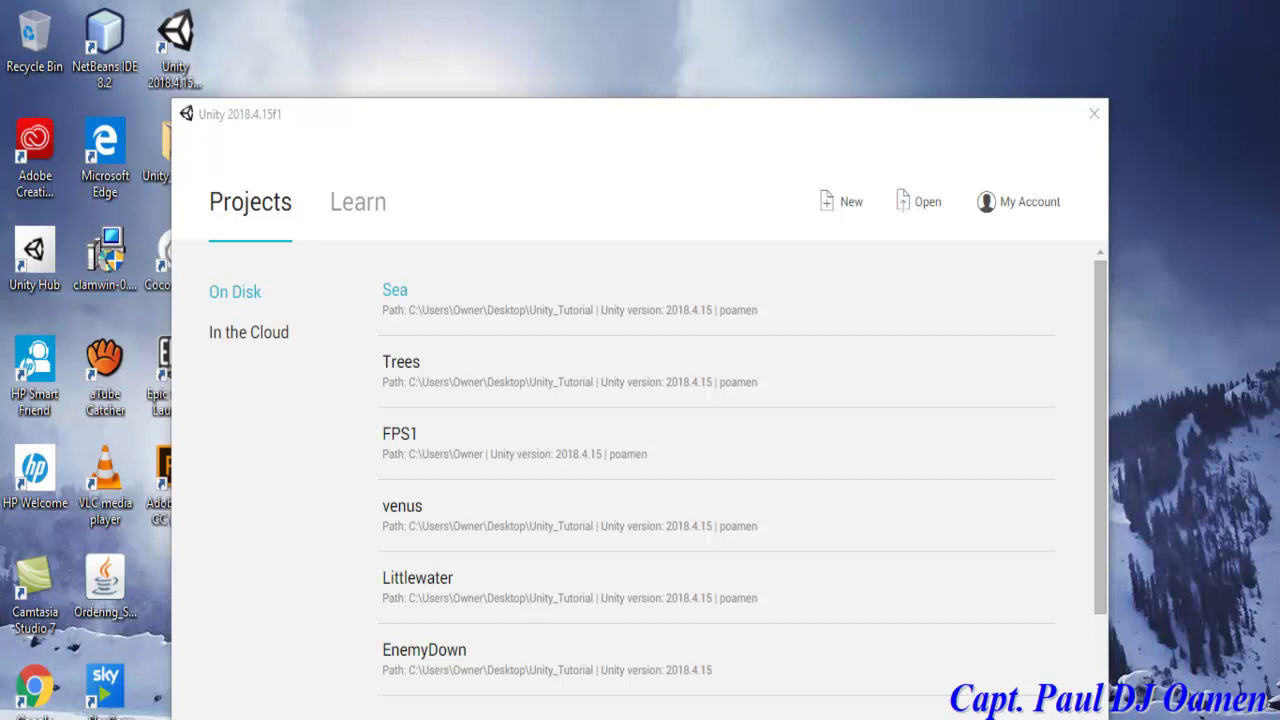
Create a new 3D project named CreateTrees in the Unity_Tutorial folder
click(851, 203)
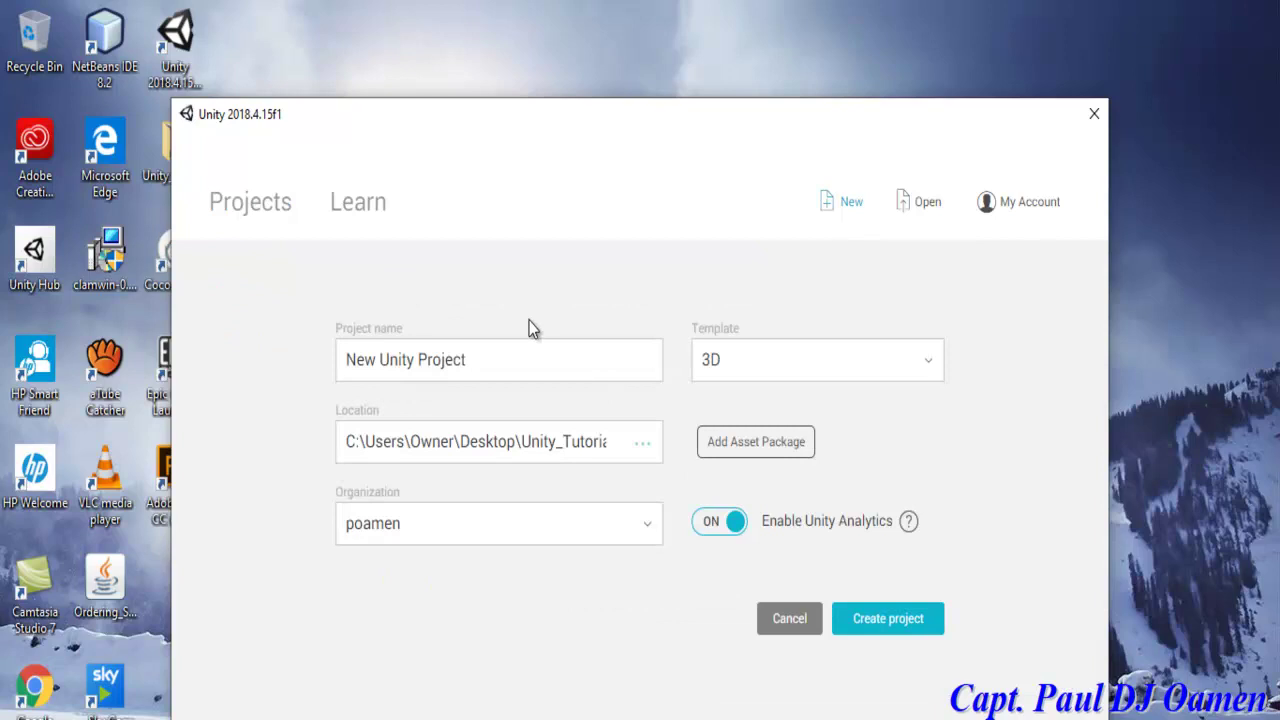
triple_click(489, 354)
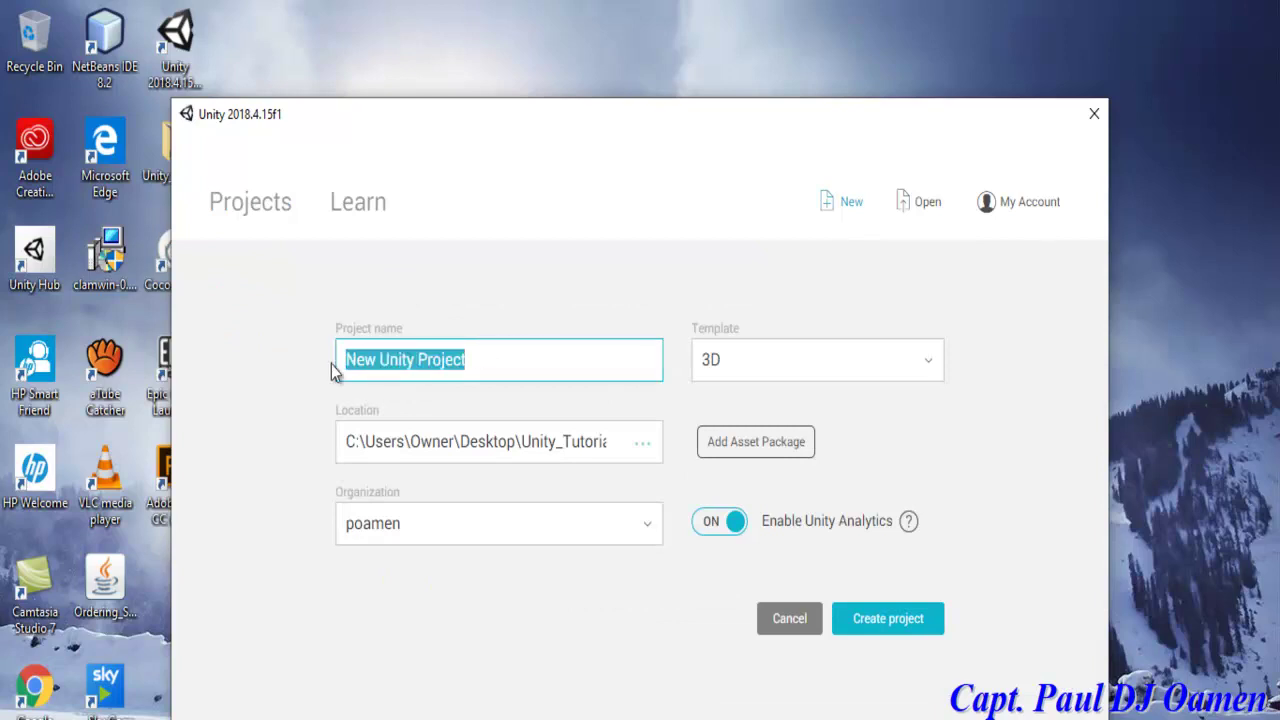
text(CreateTrees)
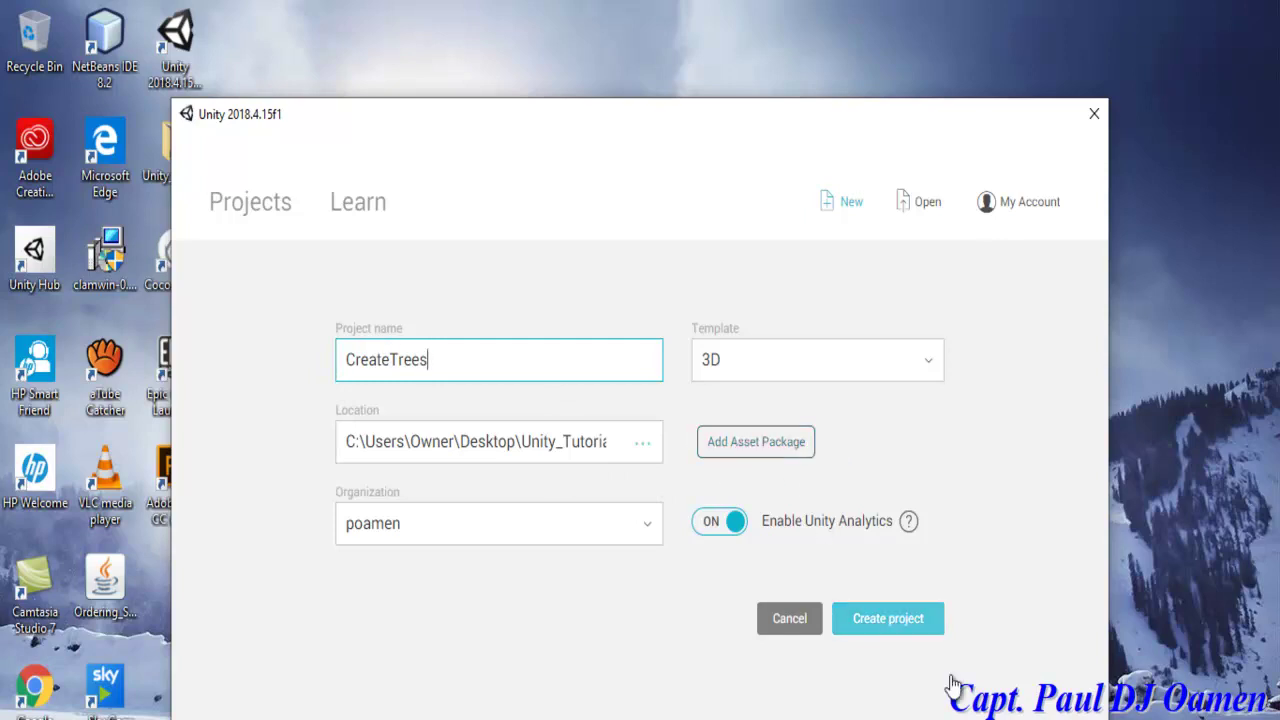
click(925, 622)
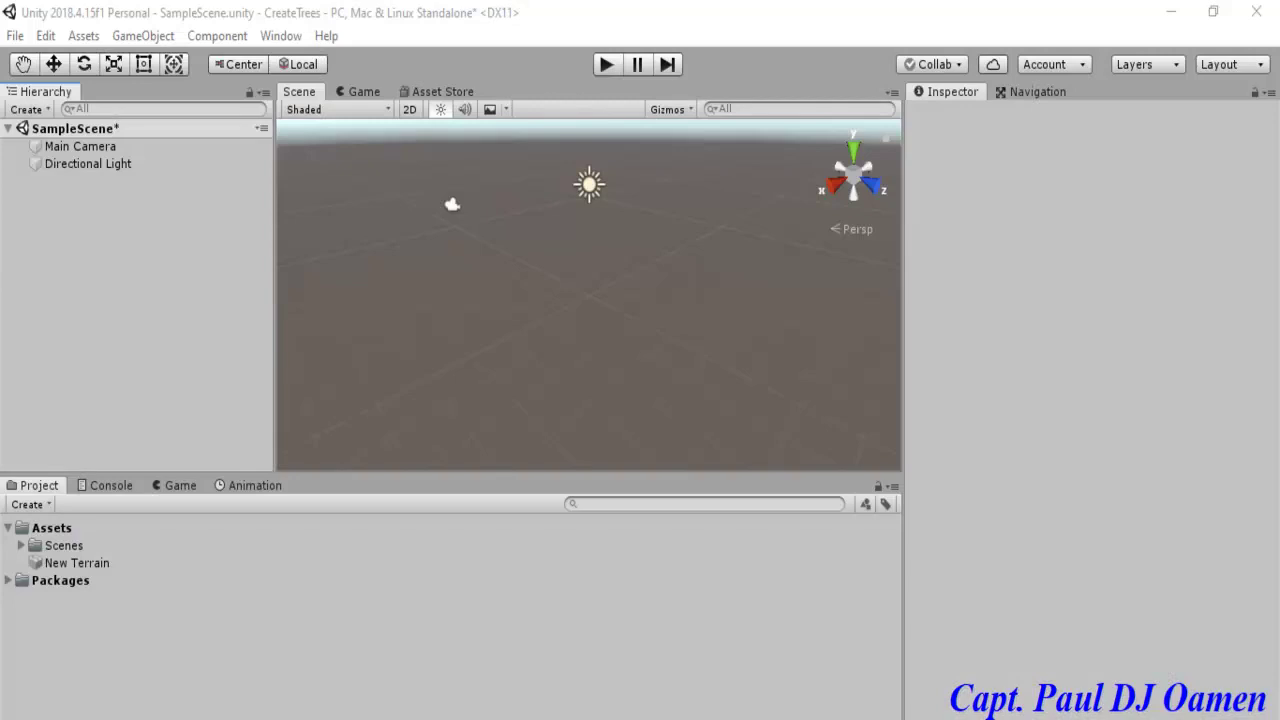
Import the Standard Assets and Unity_Images folders from the Unity_Tutorial folder on disk into the project's Assets
key(alt+Tab)
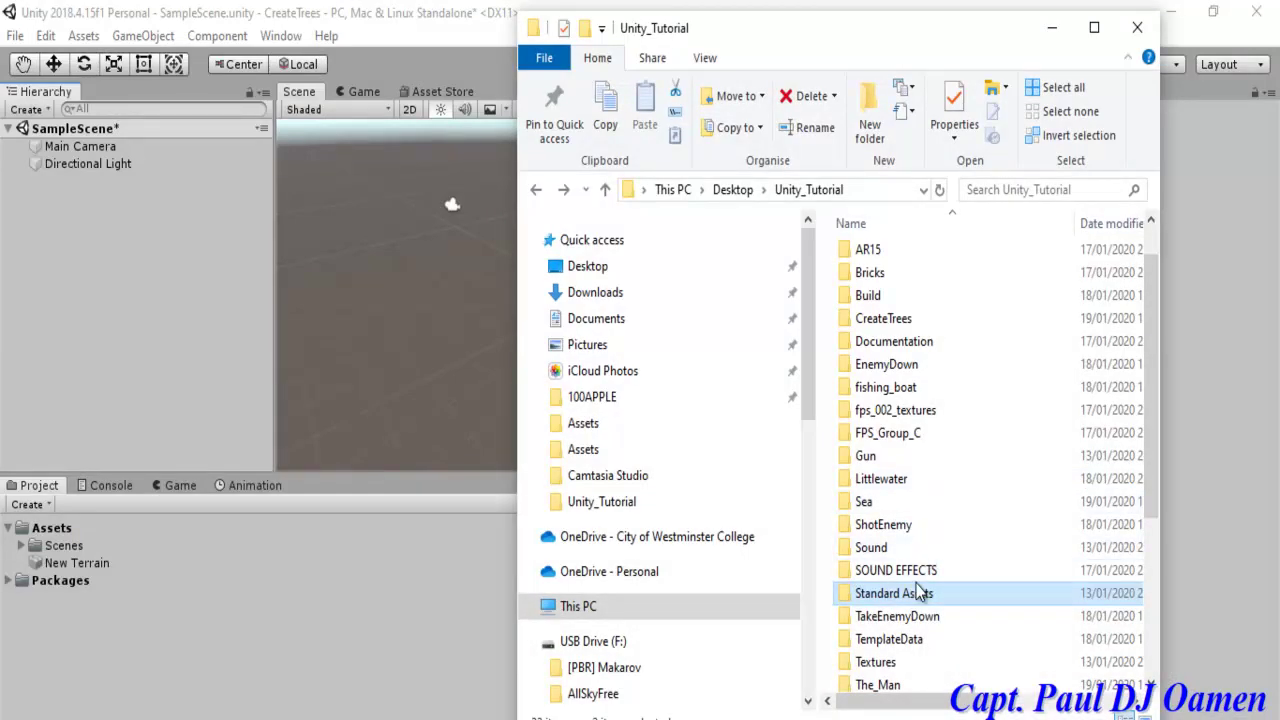
drag(905, 596, 287, 665)
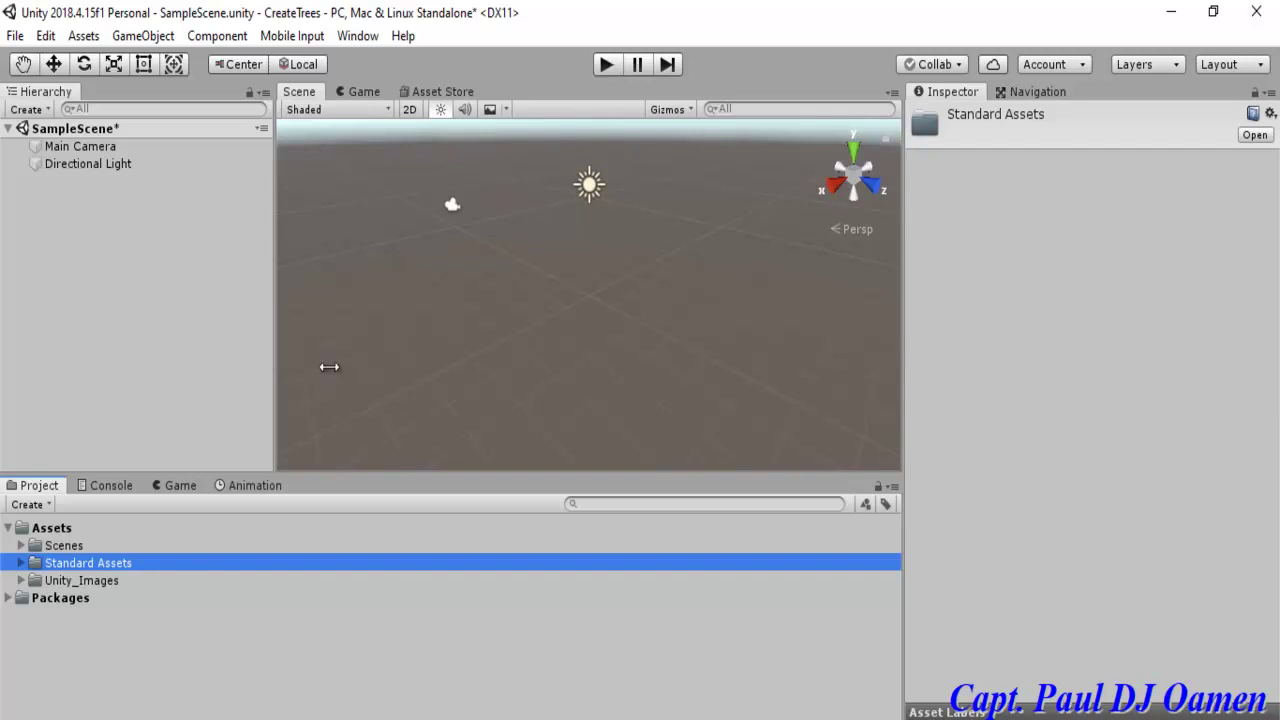
Widen the Scene view and add a 3D Terrain object to the scene
drag(275, 367, 190, 367)
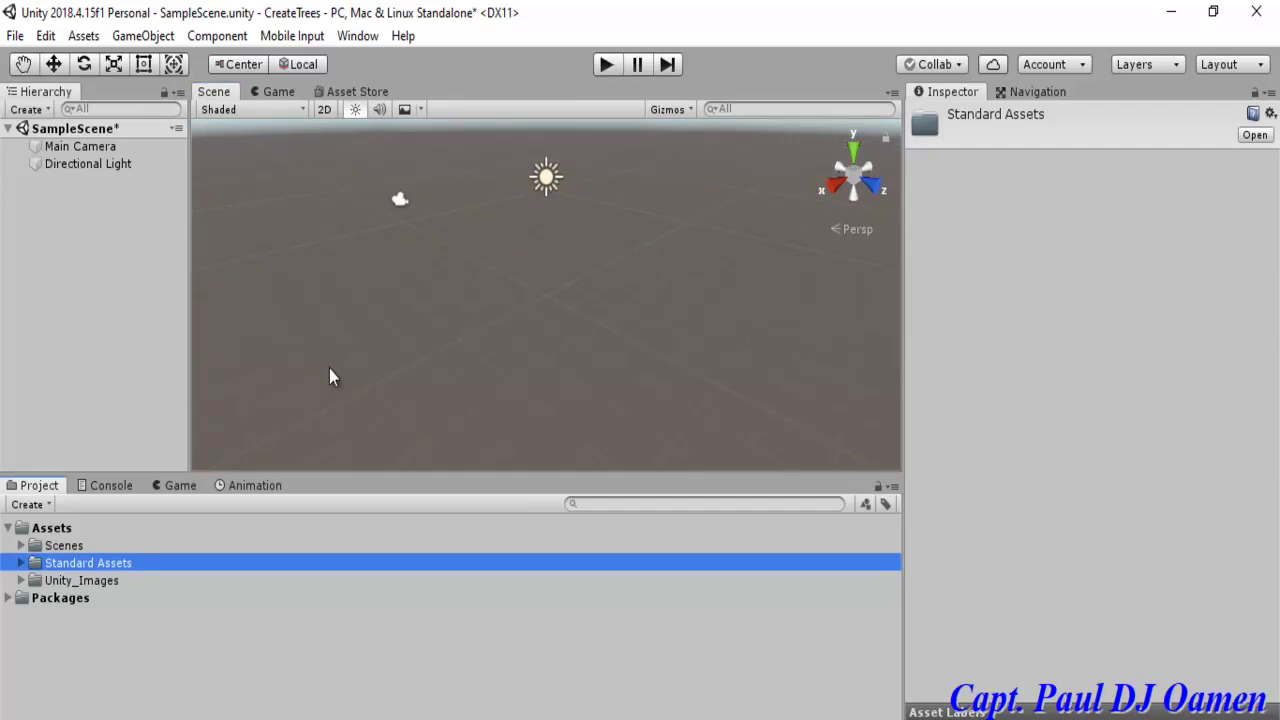
click(331, 375)
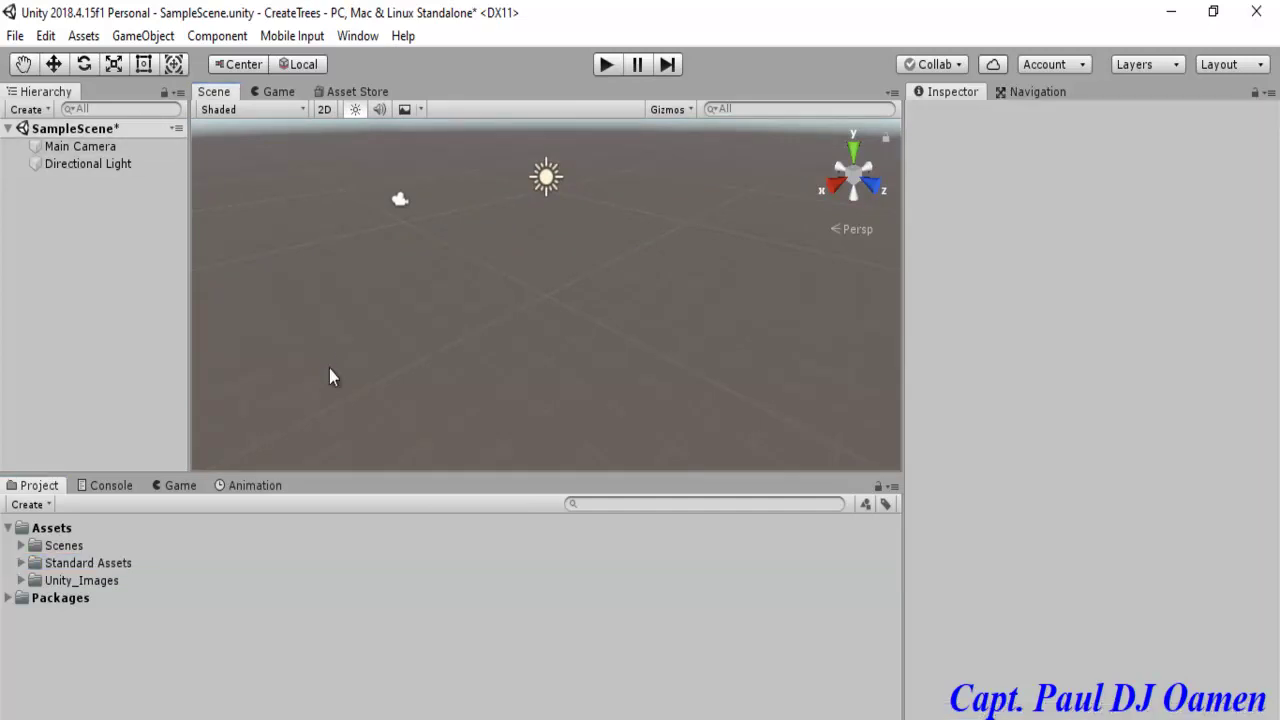
click(26, 109)
mouse_move(62, 182)
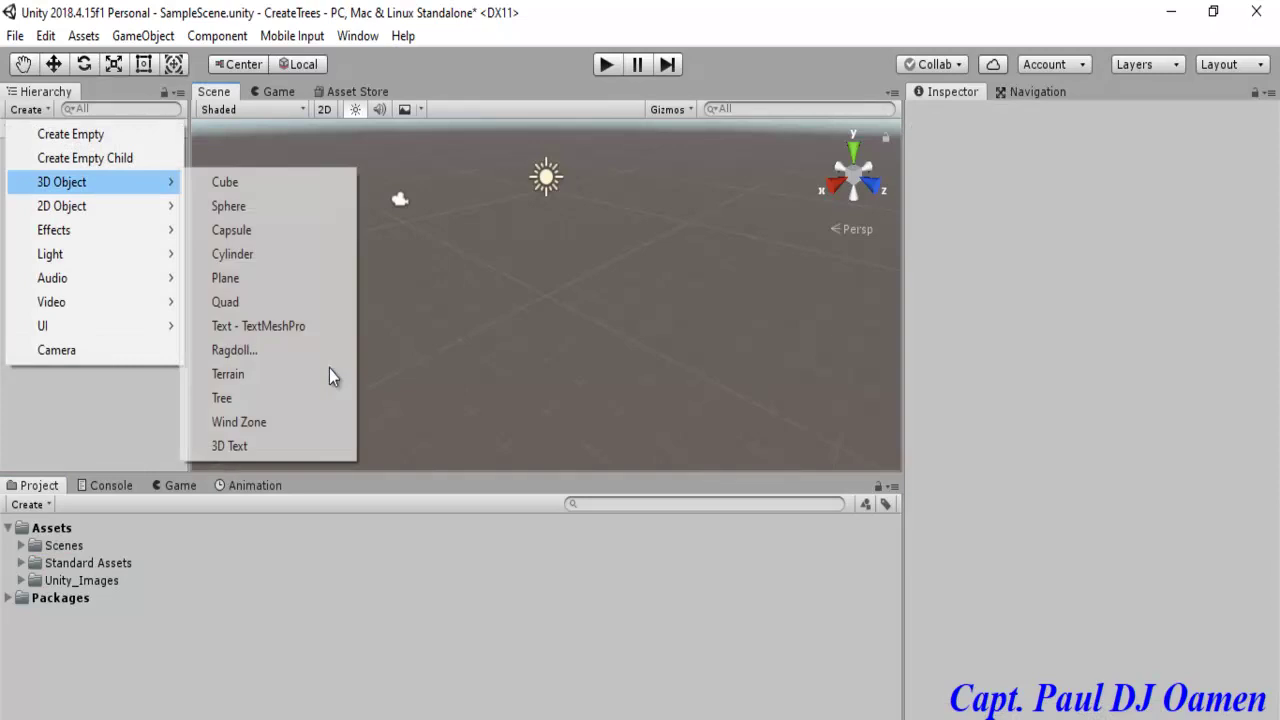
click(330, 372)
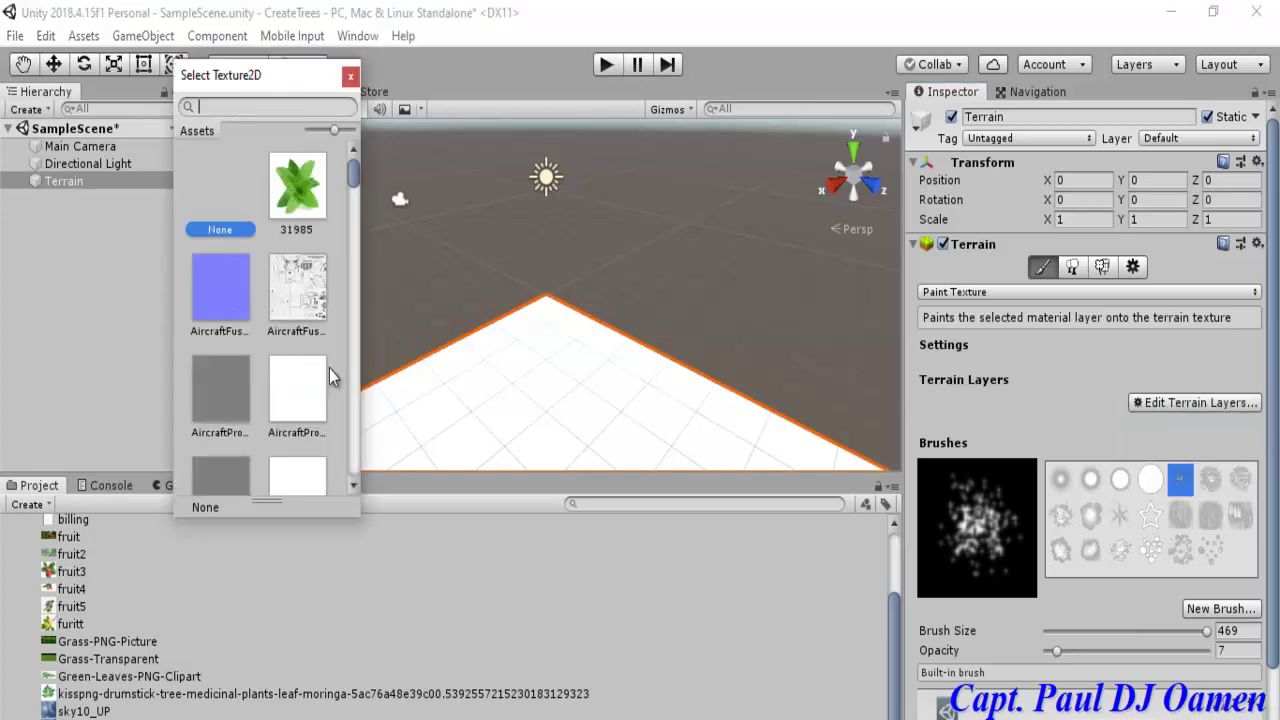
Give the terrain a new paint layer that uses the GrassHillAlbedo texture
scroll(329, 368, down, 10)
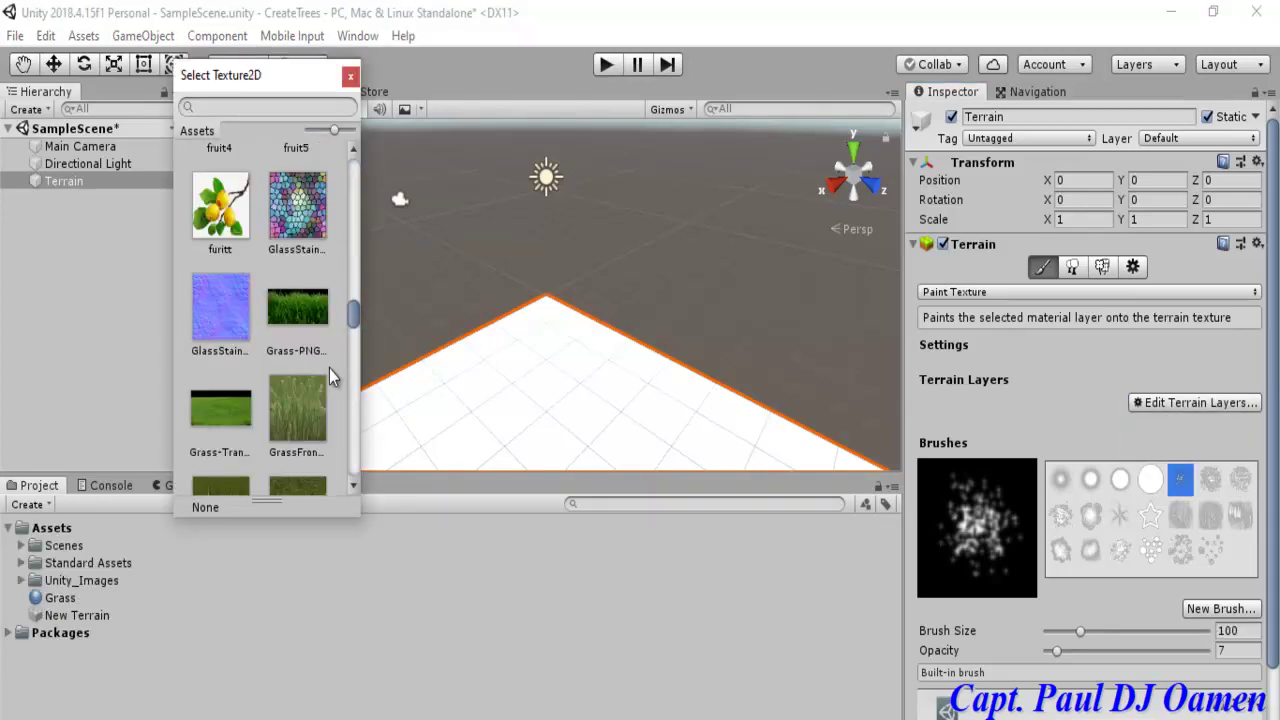
scroll(329, 368, down, 2)
scroll(329, 368, up, 6)
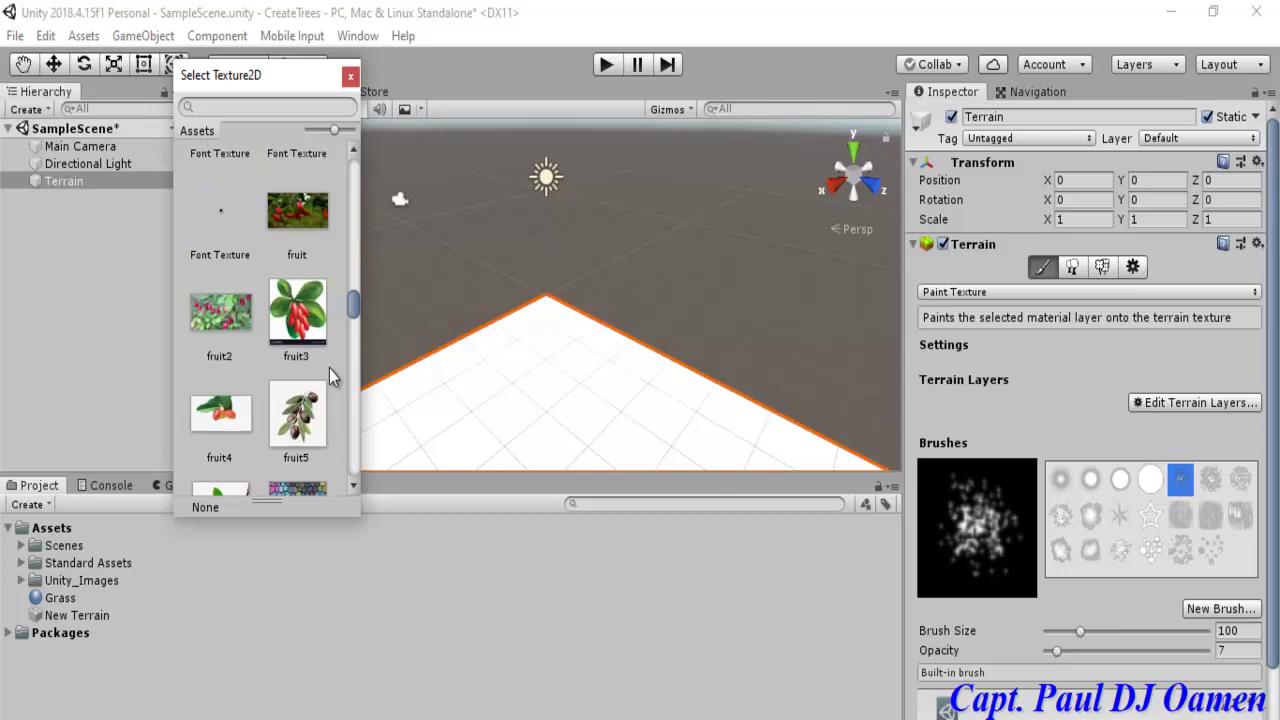
scroll(329, 368, down, 6)
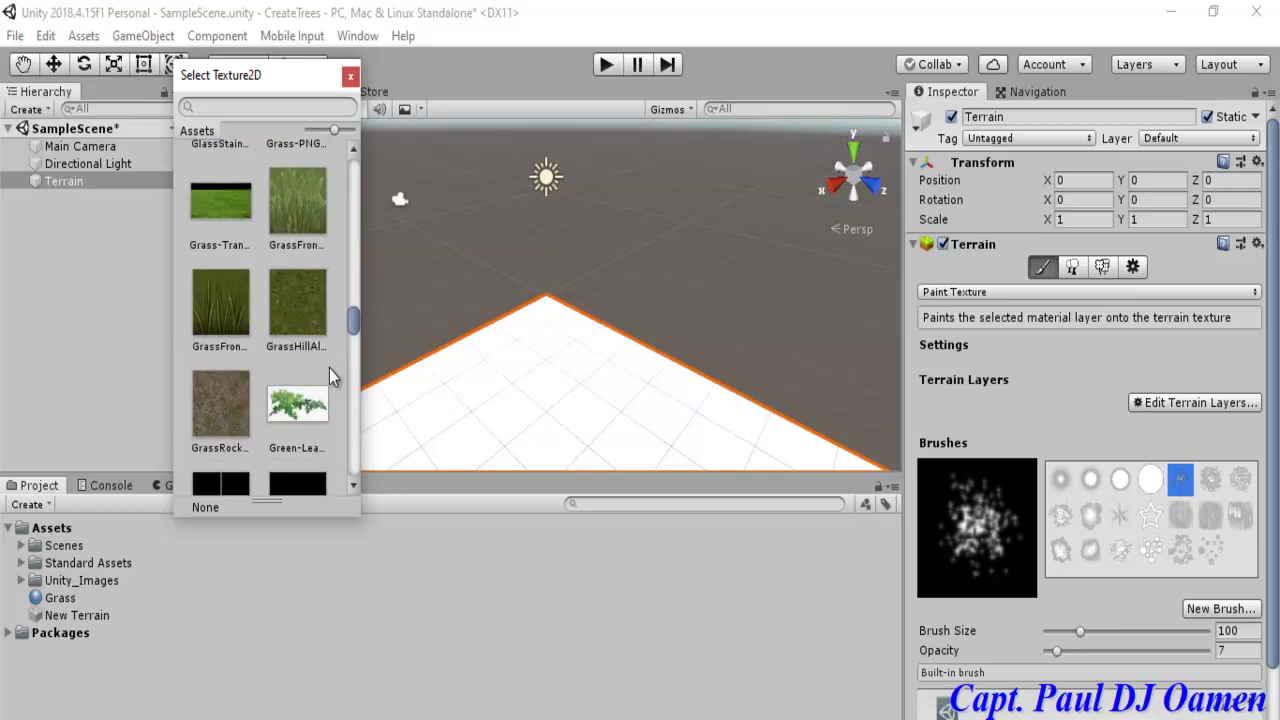
key(Right)
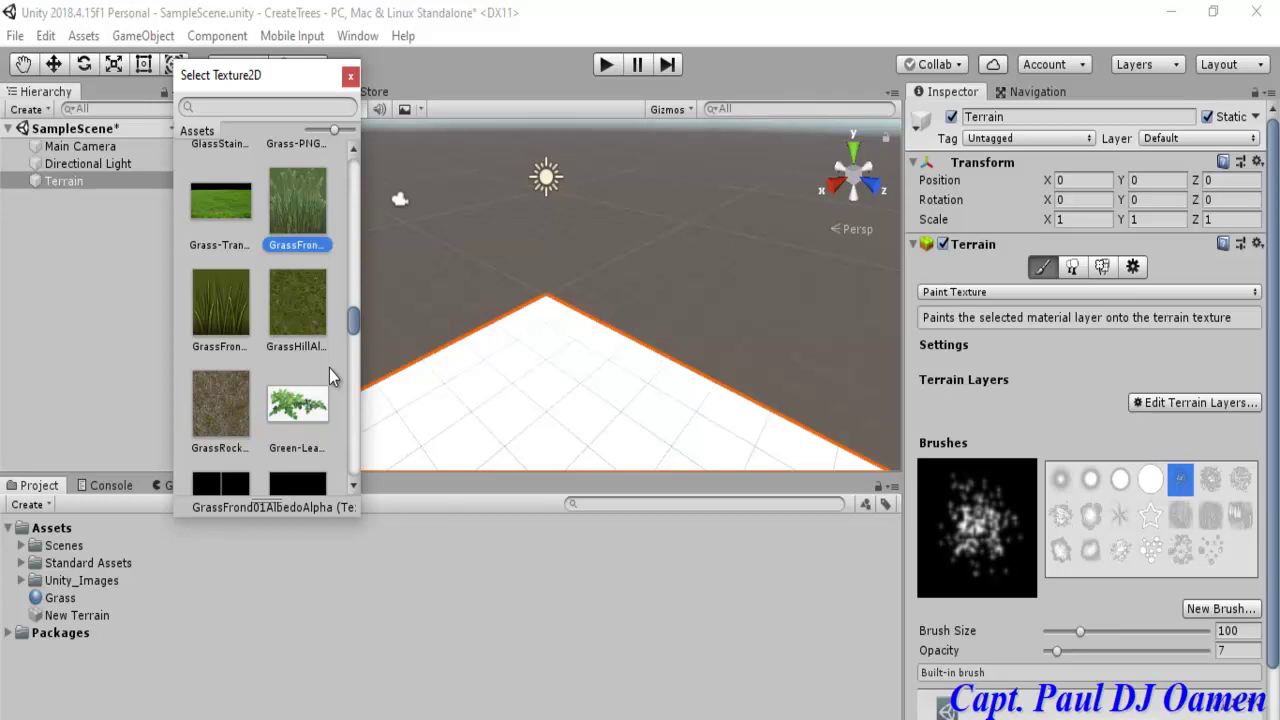
key(Down)
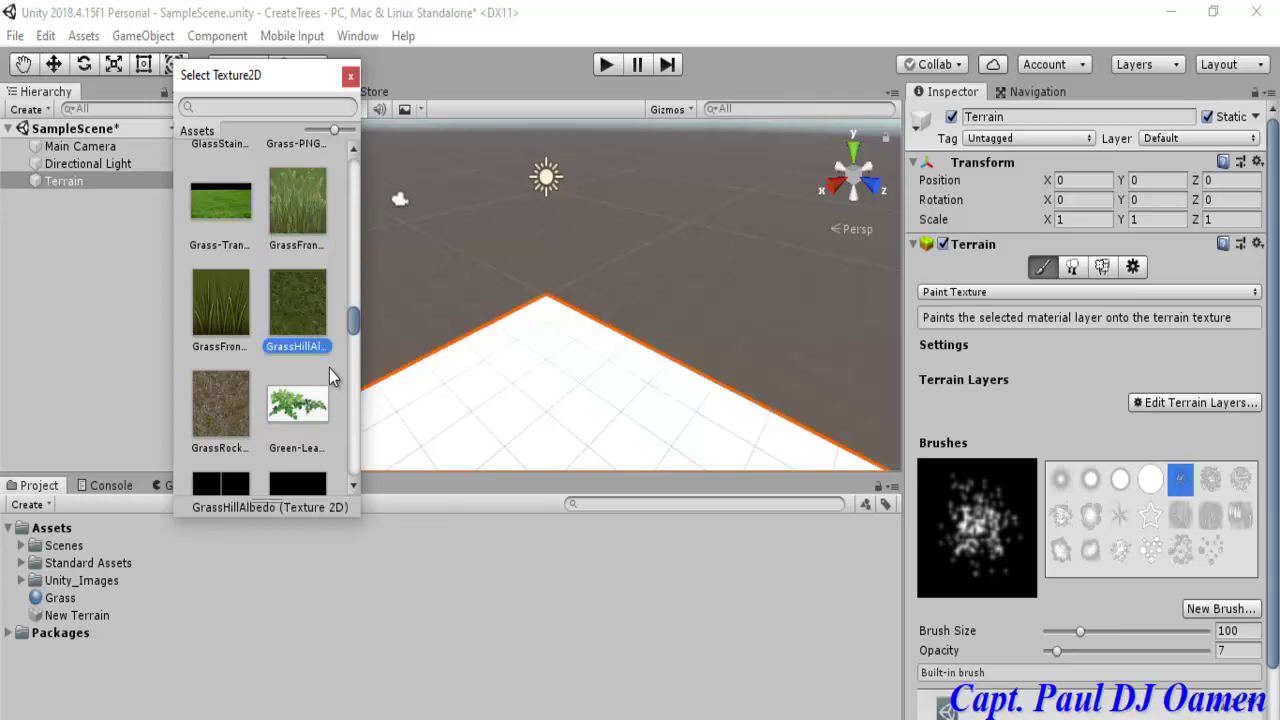
key(Return)
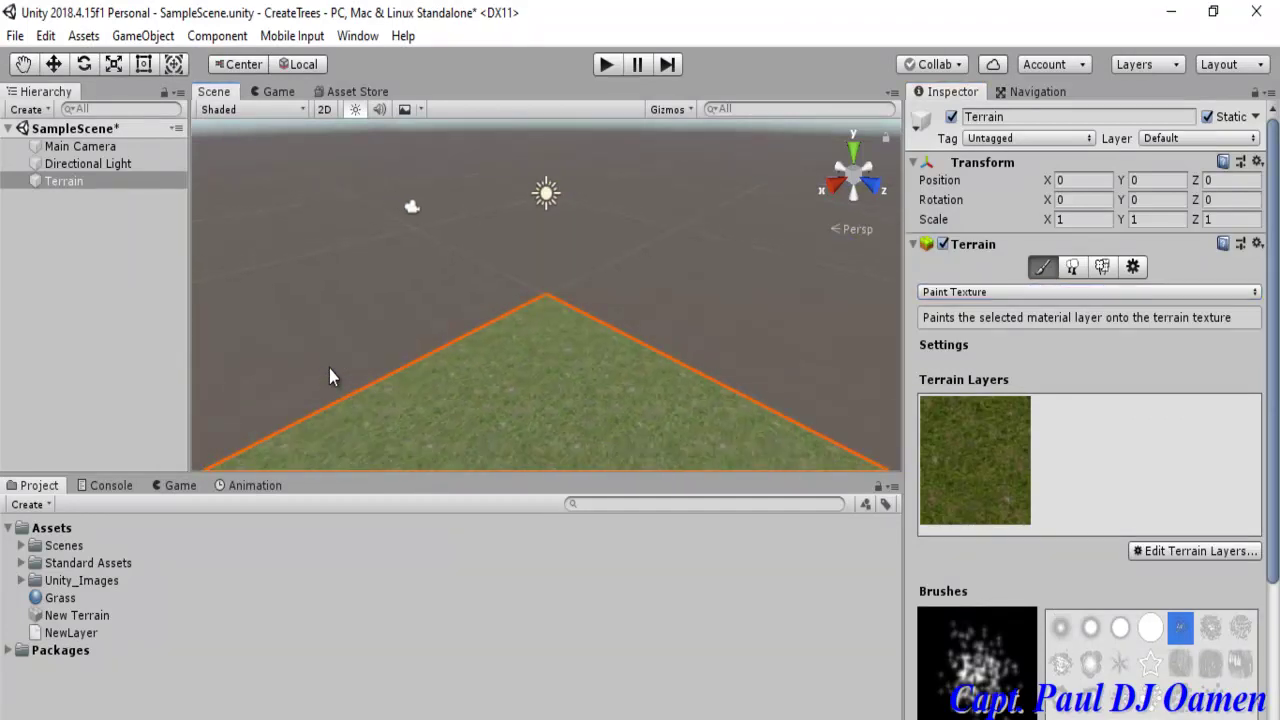
Set the terrain paint tool to Raise or Lower Terrain with the scattered-dots brush, brush size 330 and opacity 7
key(w)
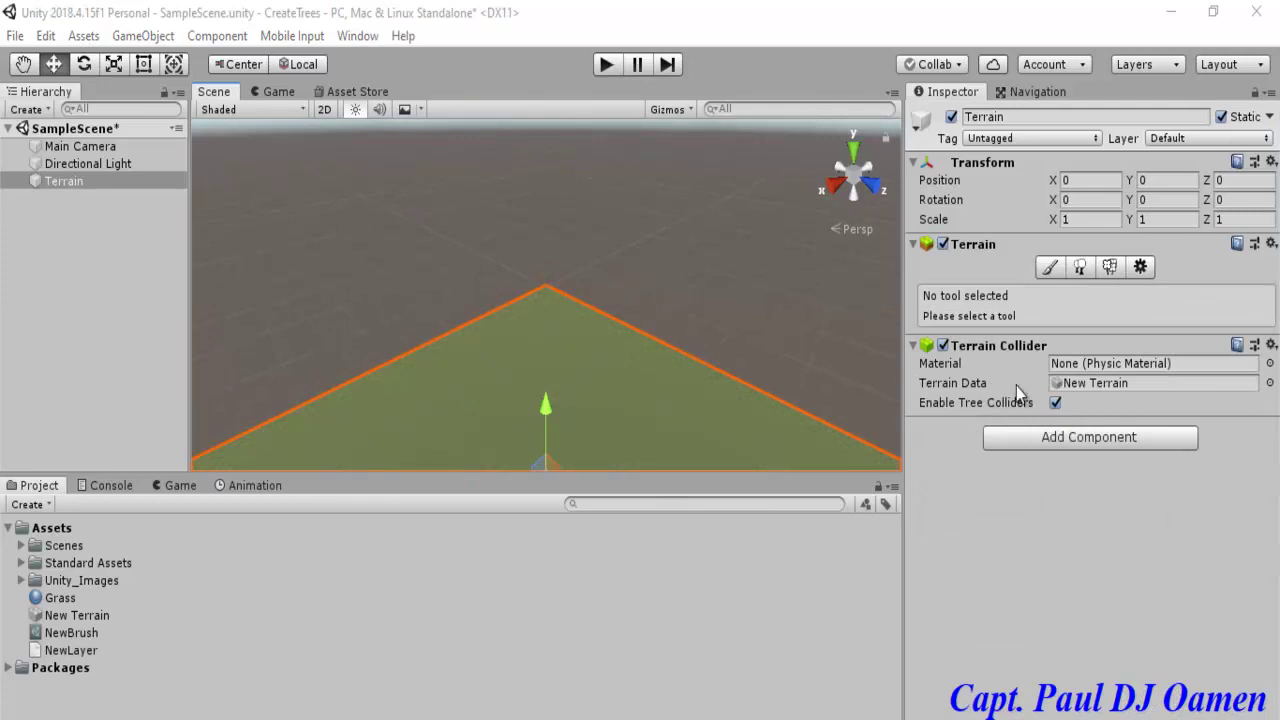
click(1048, 272)
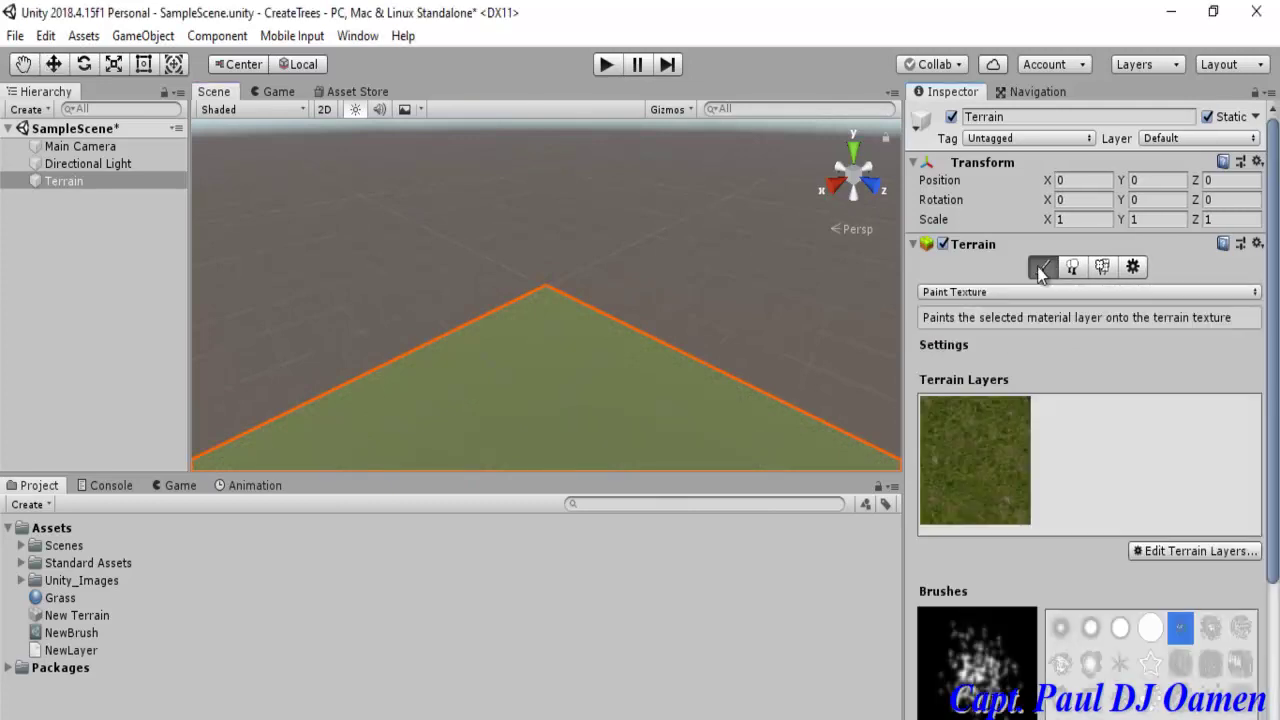
click(1256, 292)
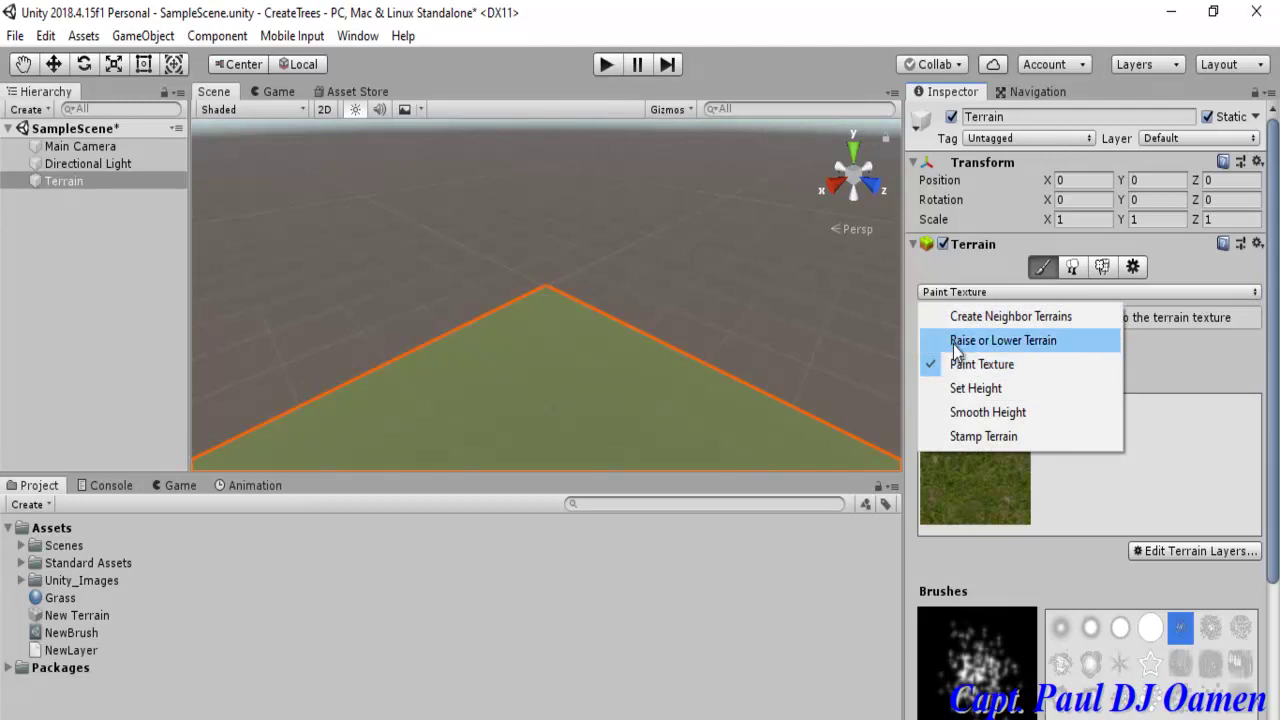
click(1033, 339)
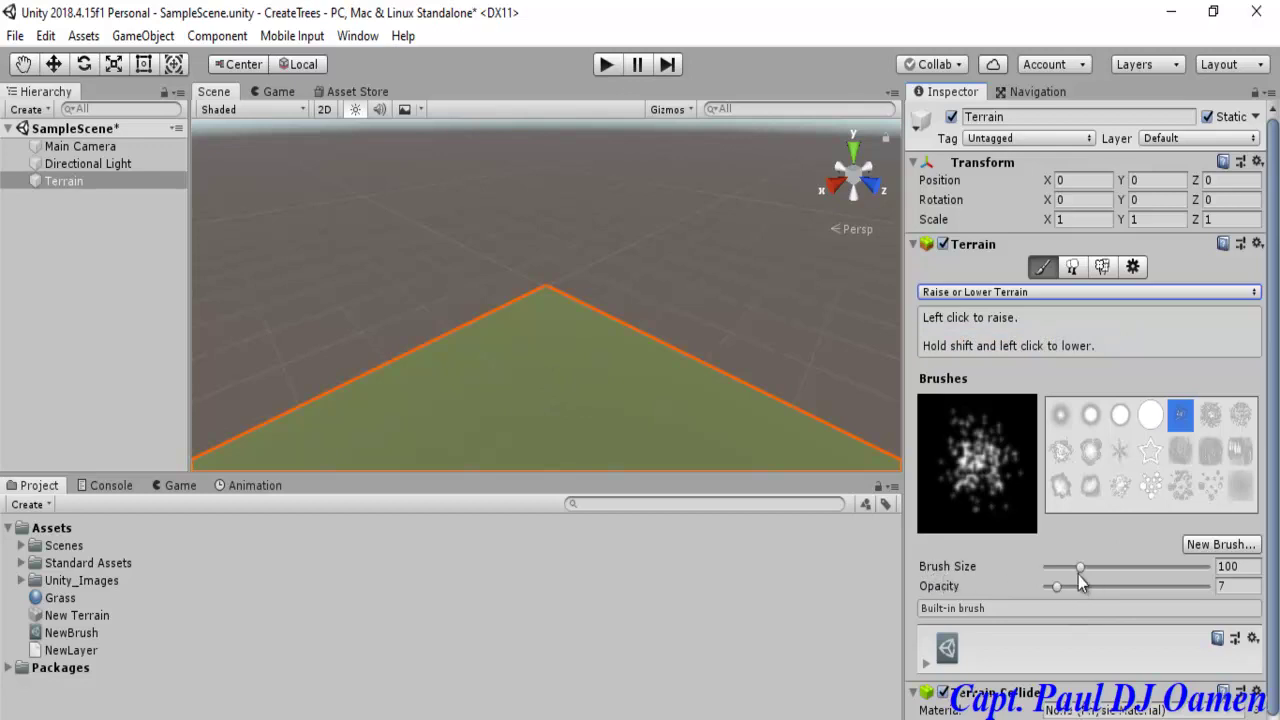
drag(1081, 567, 1161, 567)
click(1156, 416)
click(1181, 418)
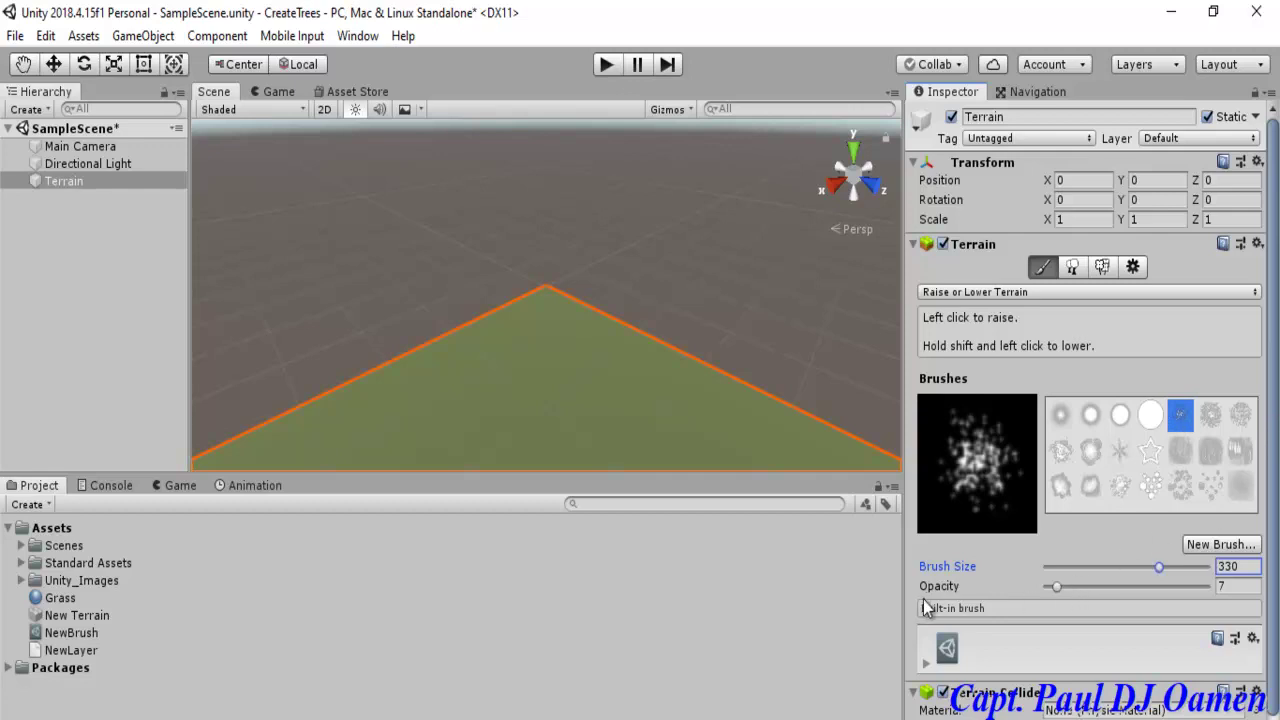
drag(1055, 587, 1160, 587)
click(1244, 587)
click(1242, 586)
key(BackSpace)
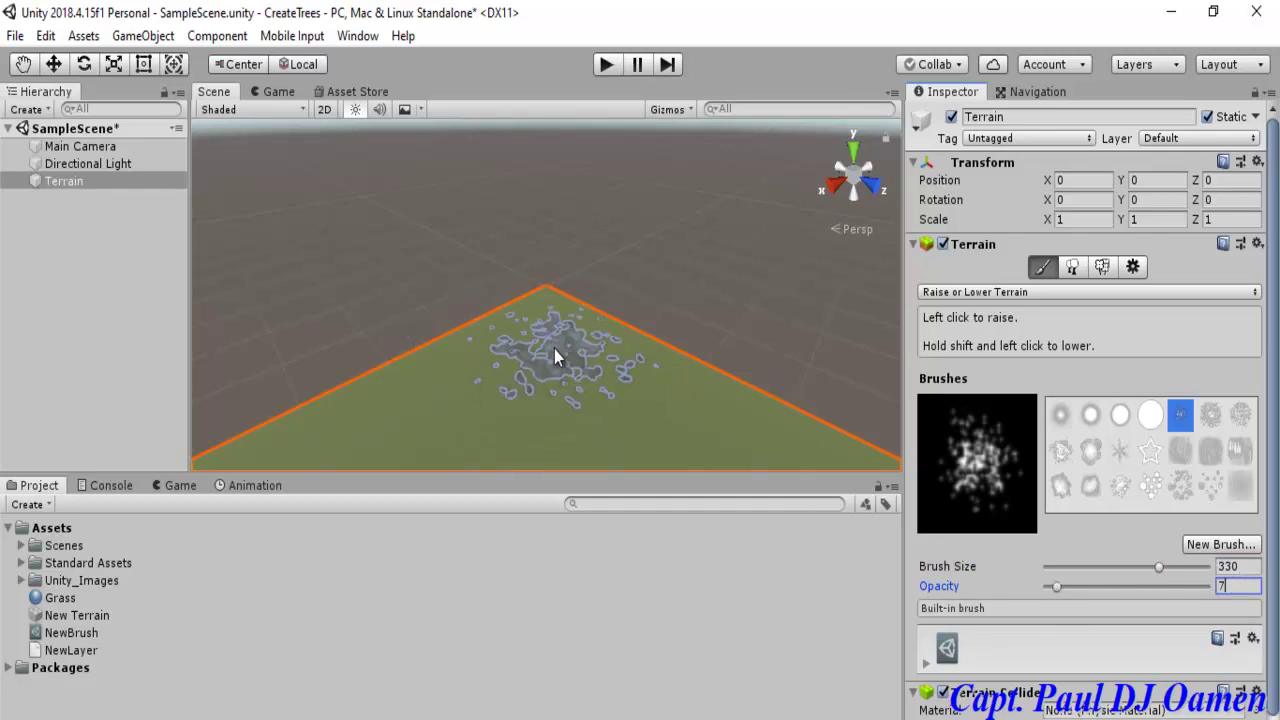
Sculpt low bumps across the grass terrain with the Raise or Lower Terrain brush
mouse_move(550, 352)
mouse_down()
mouse_move(650, 409)
mouse_move(671, 395)
mouse_move(562, 354)
mouse_move(581, 369)
mouse_move(422, 439)
mouse_move(673, 389)
mouse_move(722, 367)
mouse_up()
scroll(743, 371, down, 3)
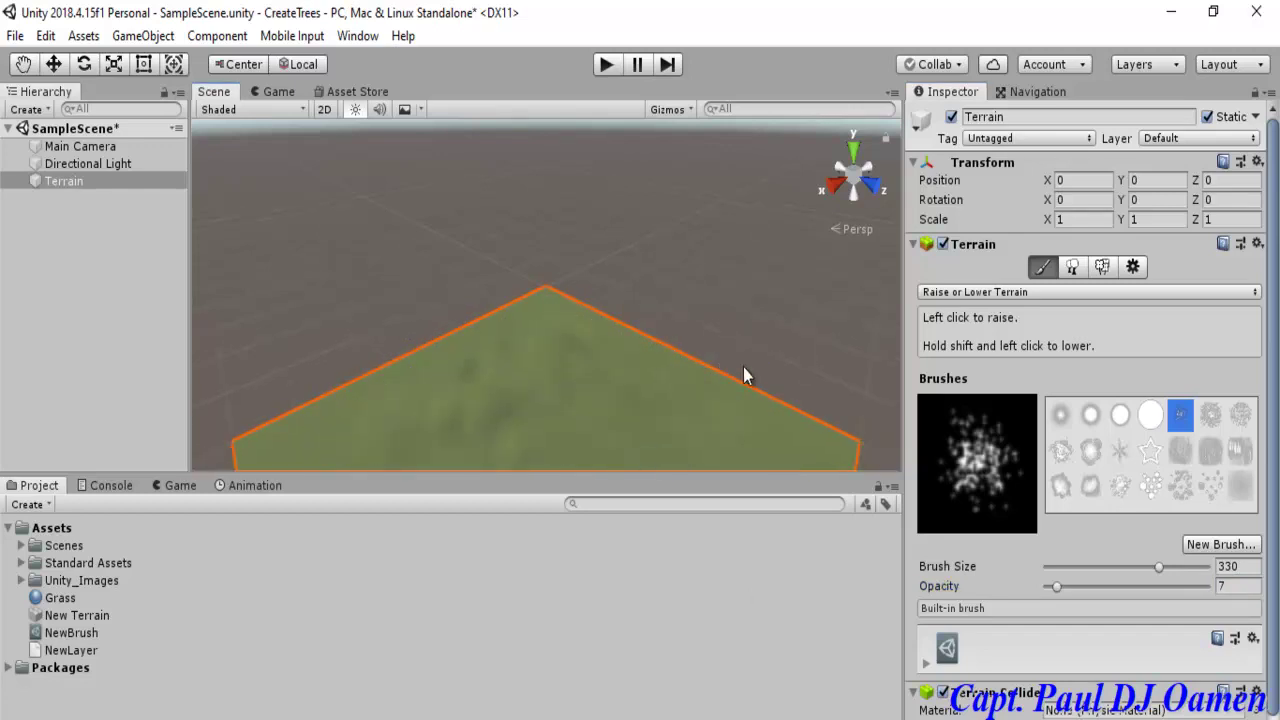
mouse_move(765, 440)
mouse_down()
mouse_move(709, 437)
mouse_move(539, 470)
mouse_up()
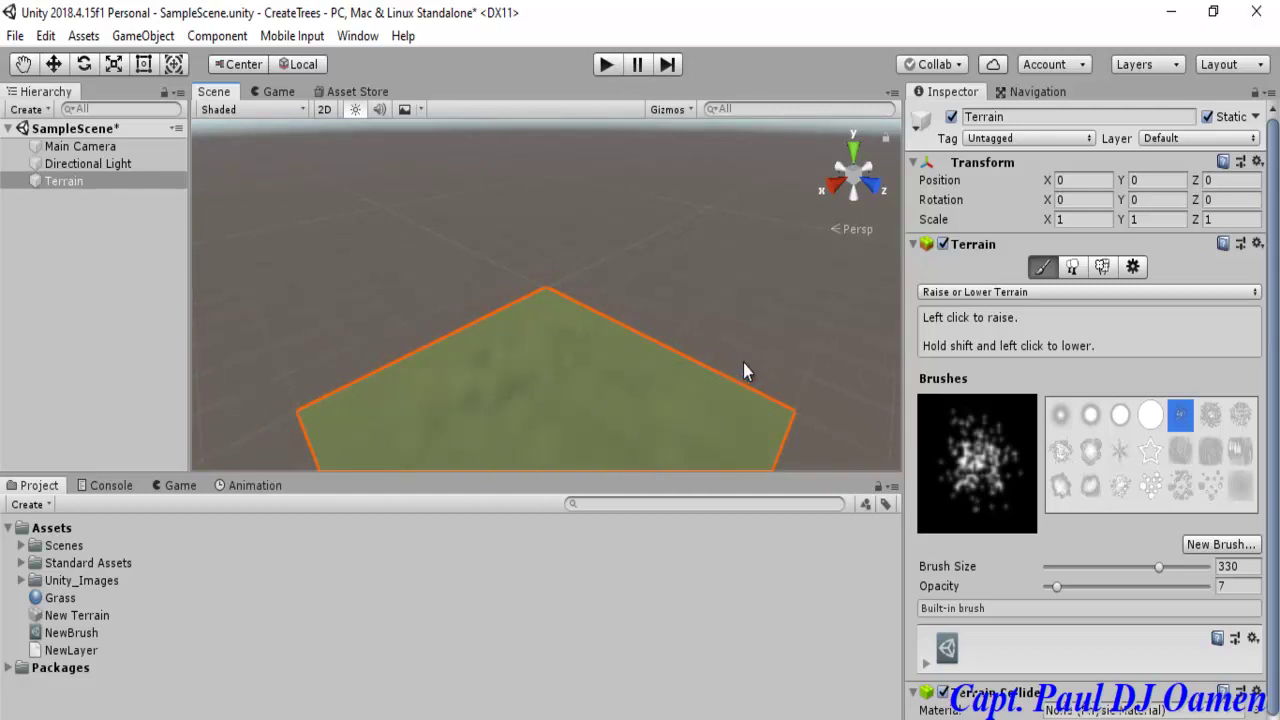
Run the scene in play mode to preview the sculpted terrain, and stop it
scroll(744, 363, down, 2)
scroll(580, 329, down, 3)
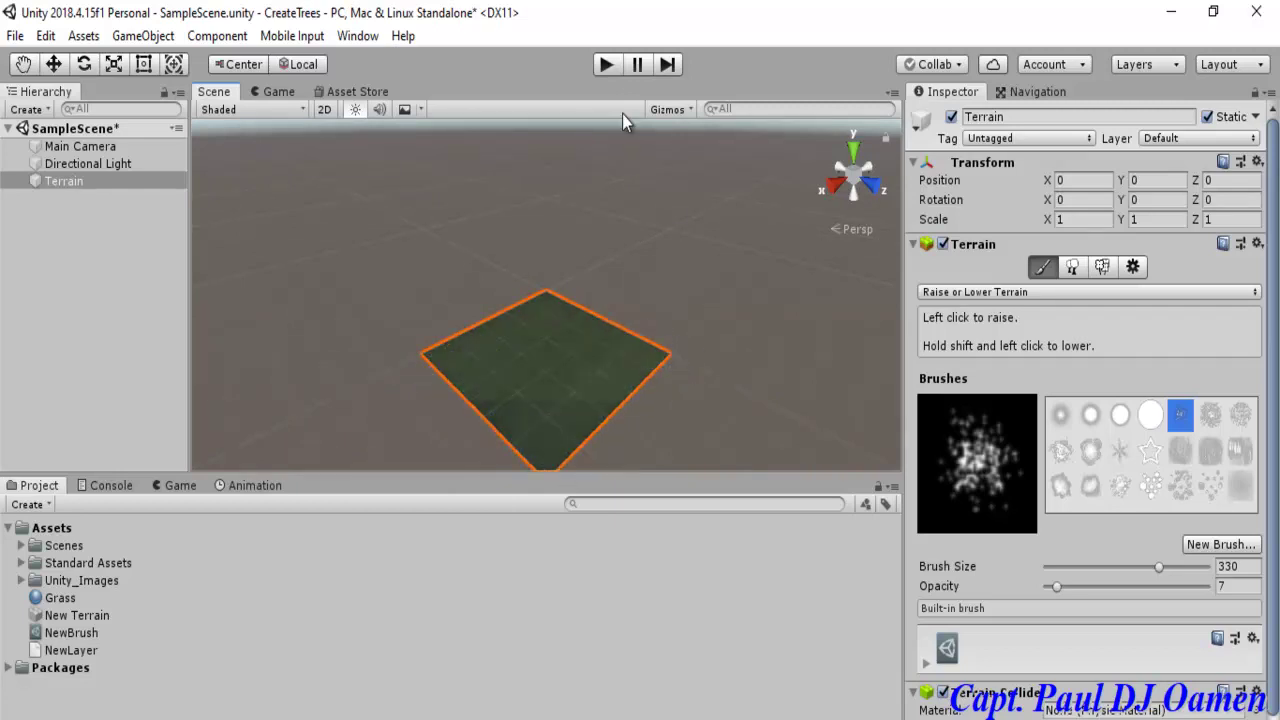
click(606, 63)
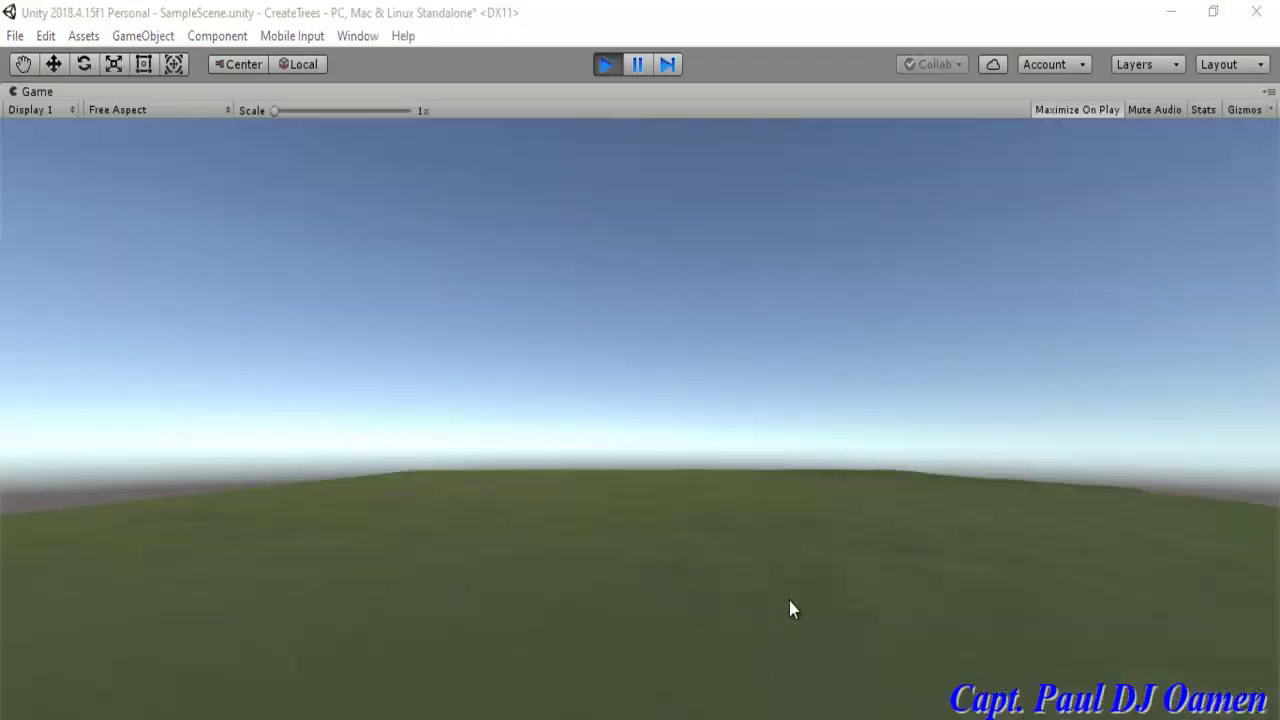
click(606, 66)
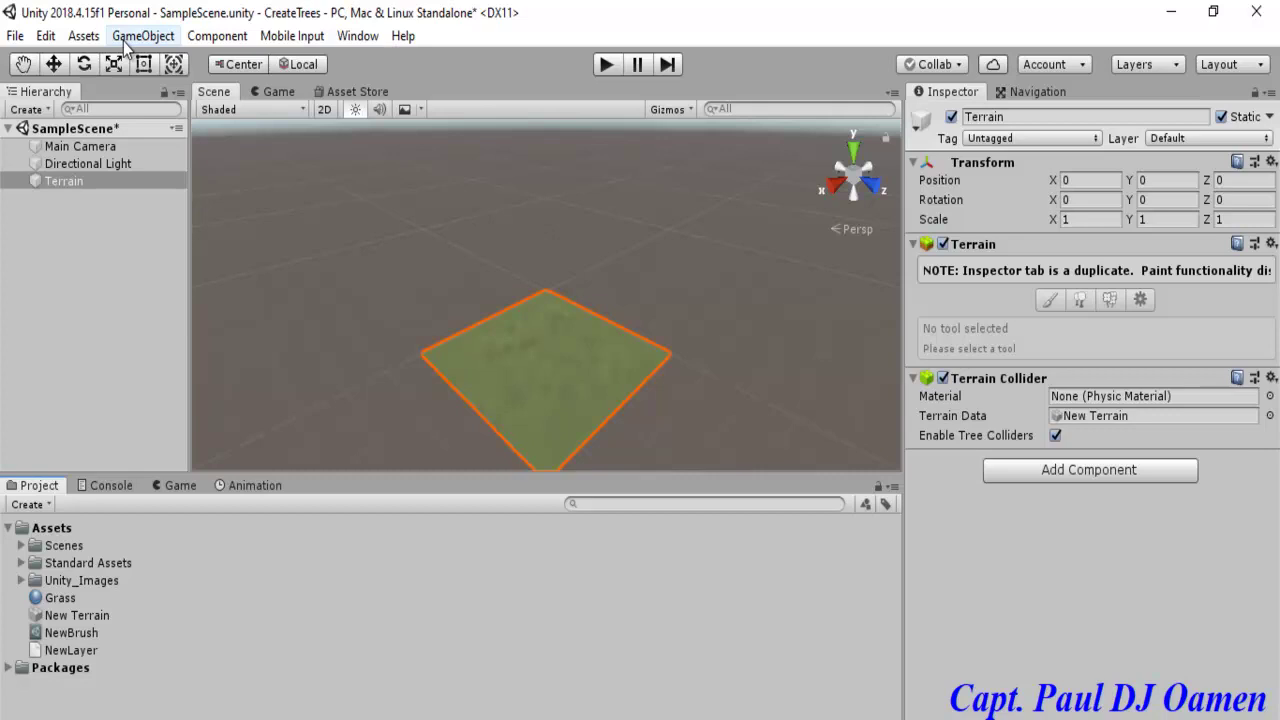
Add a 3D Tree object to the scene and frame its trunk at the terrain corner
click(47, 107)
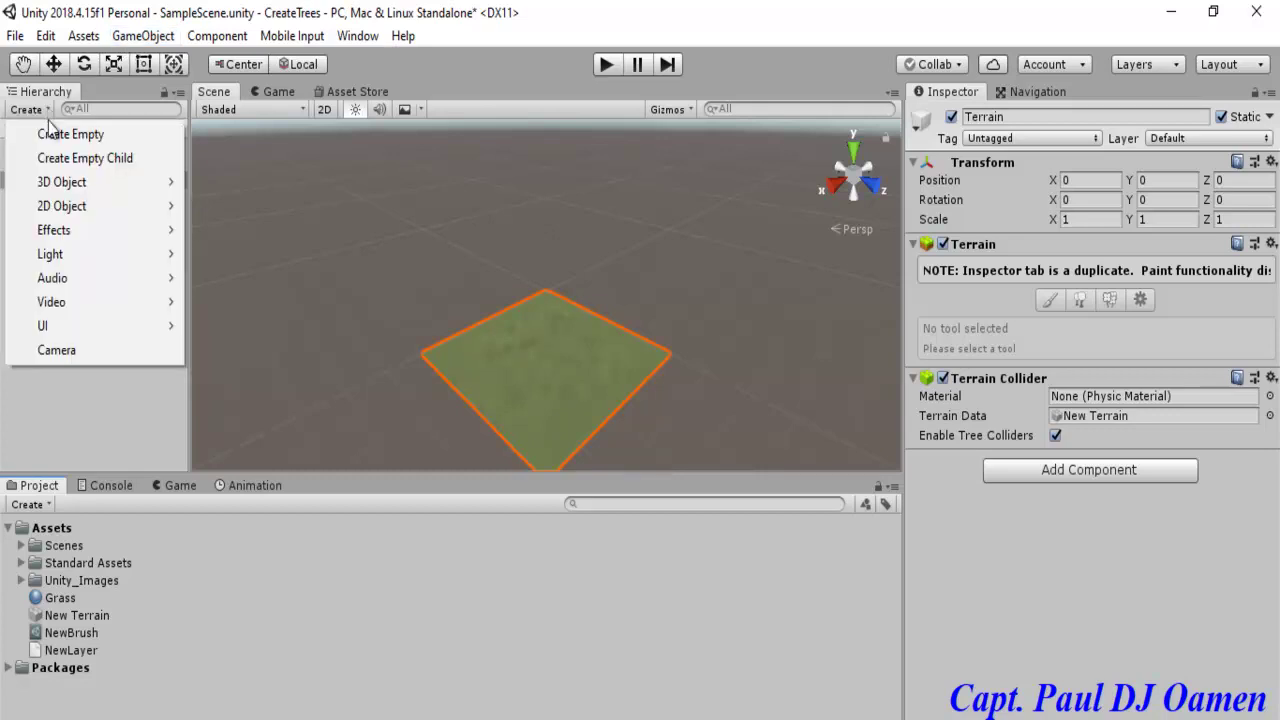
mouse_move(47, 187)
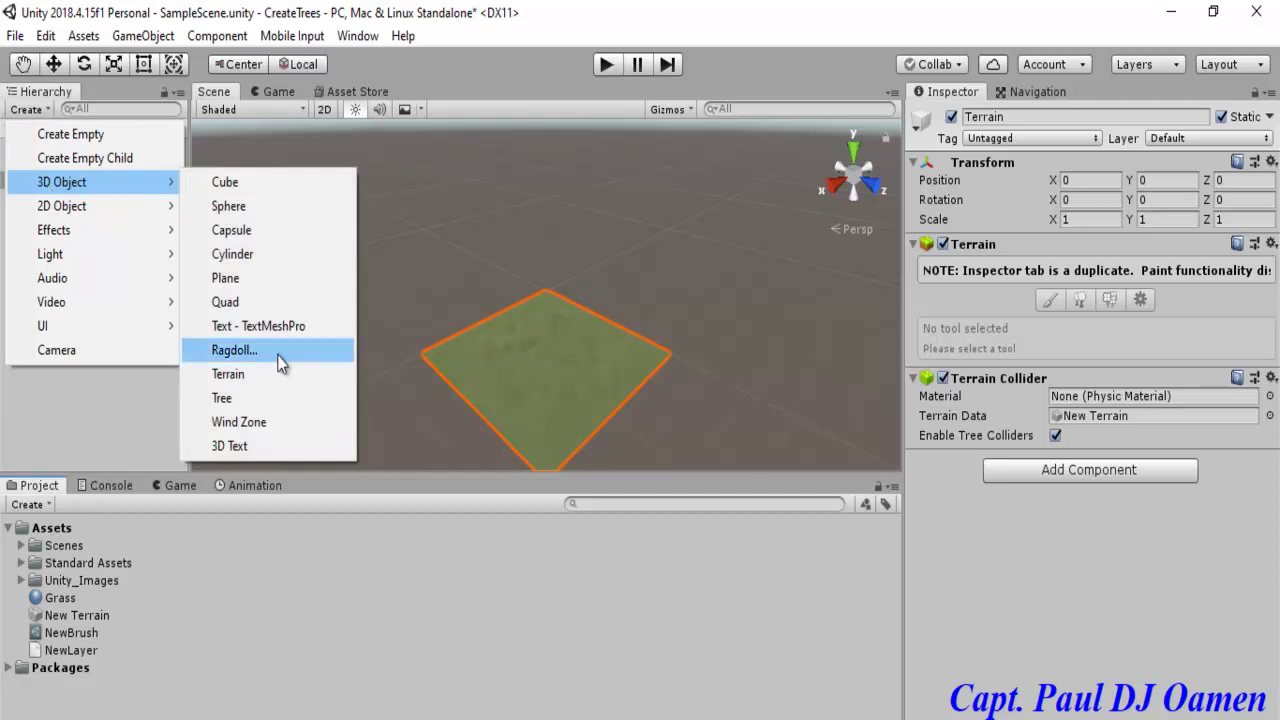
click(233, 399)
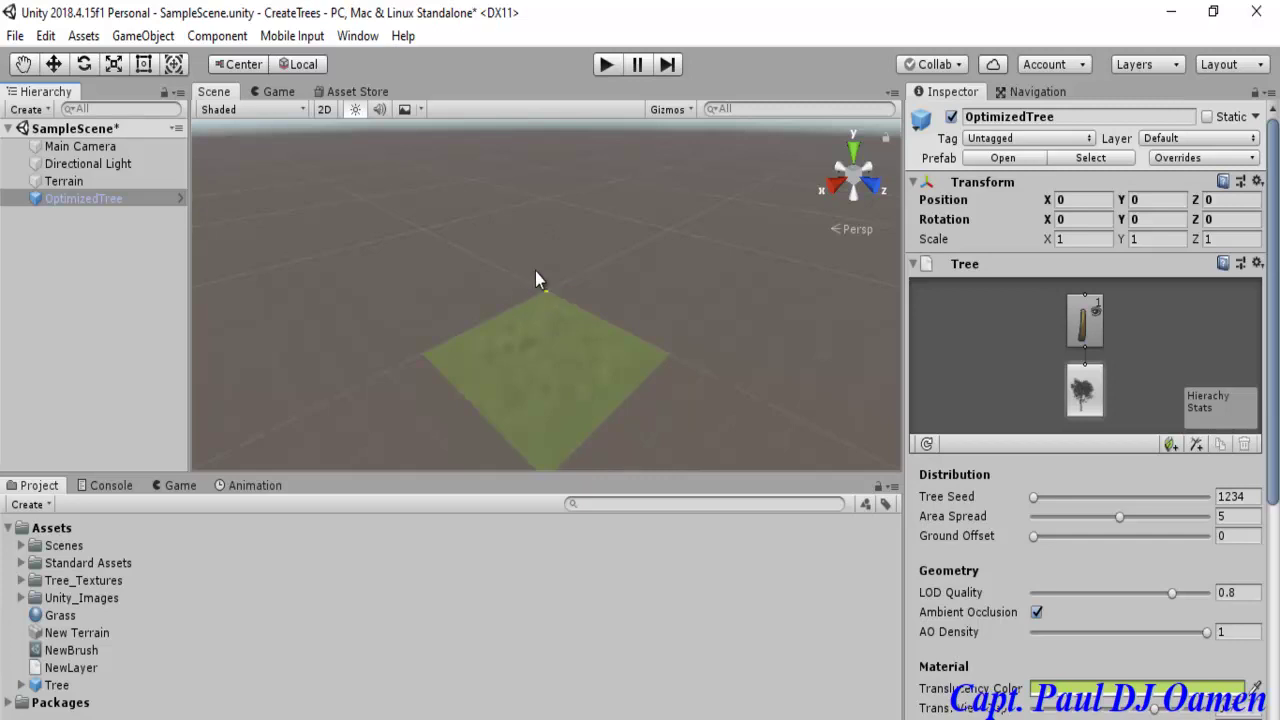
scroll(634, 363, up, 5)
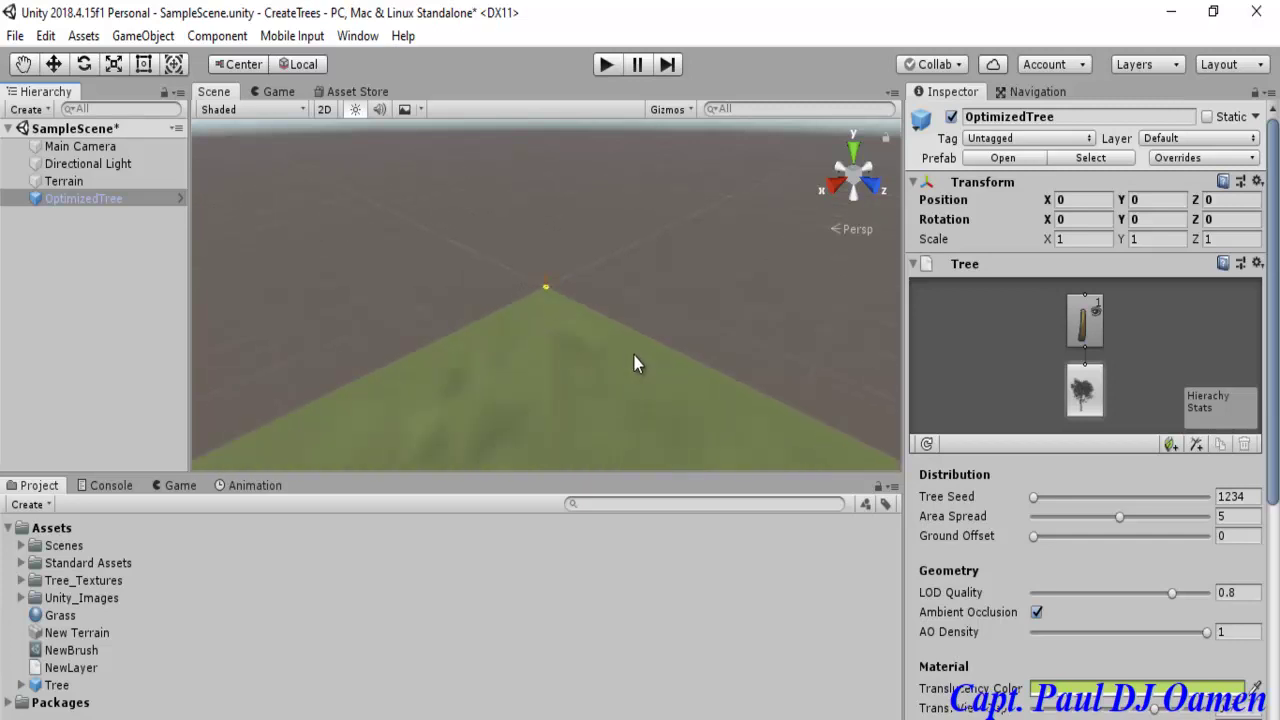
scroll(634, 363, up, 5)
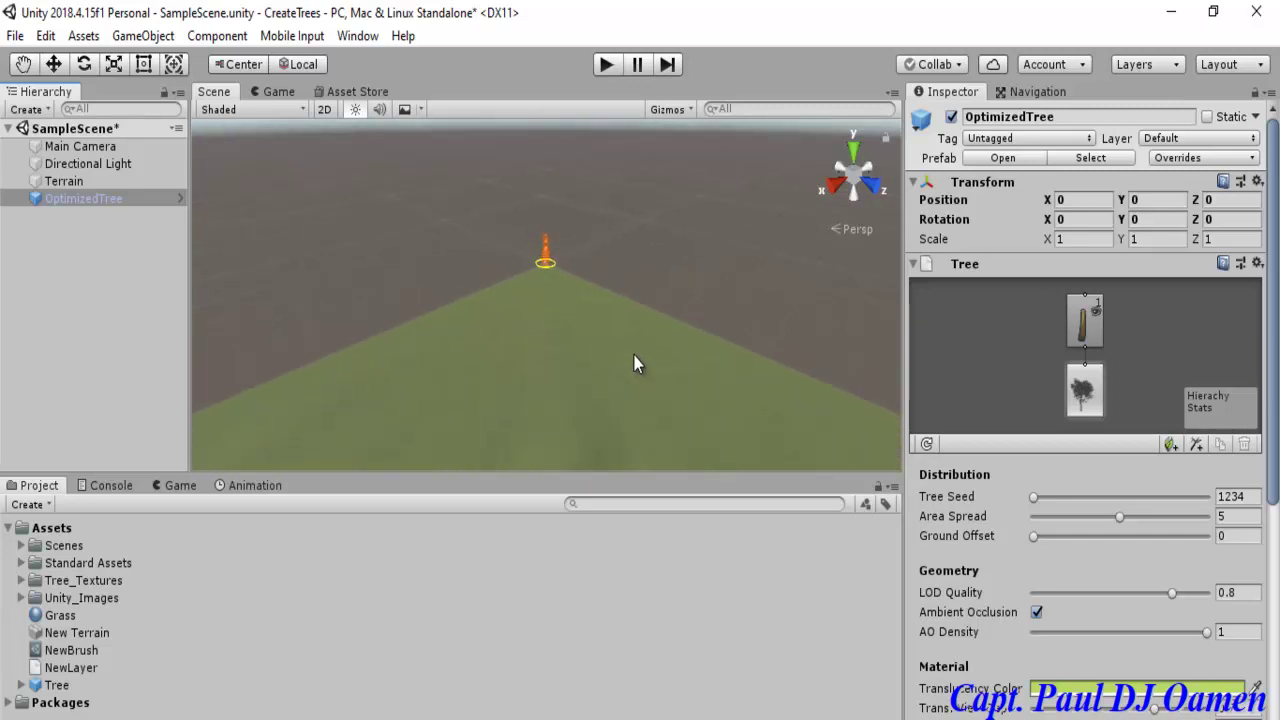
scroll(634, 363, up, 4)
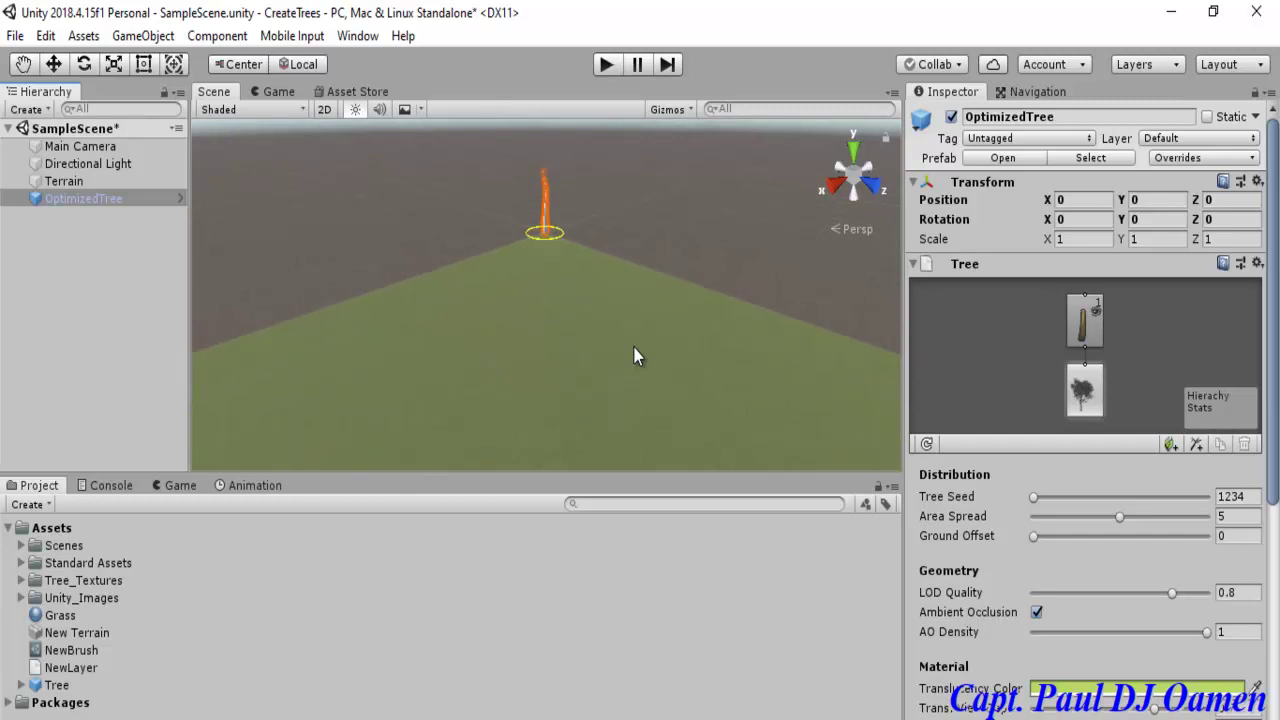
middle_drag(676, 238, 676, 381)
scroll(676, 384, up, 4)
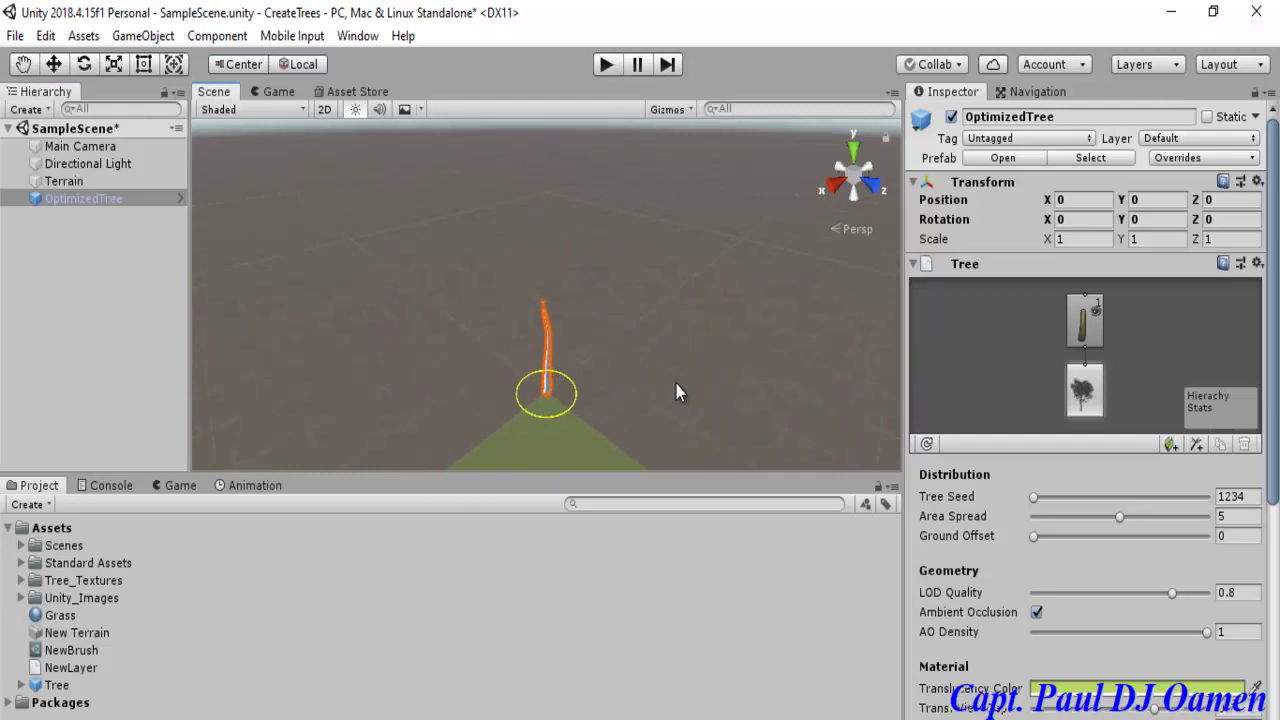
scroll(643, 393, down, 1)
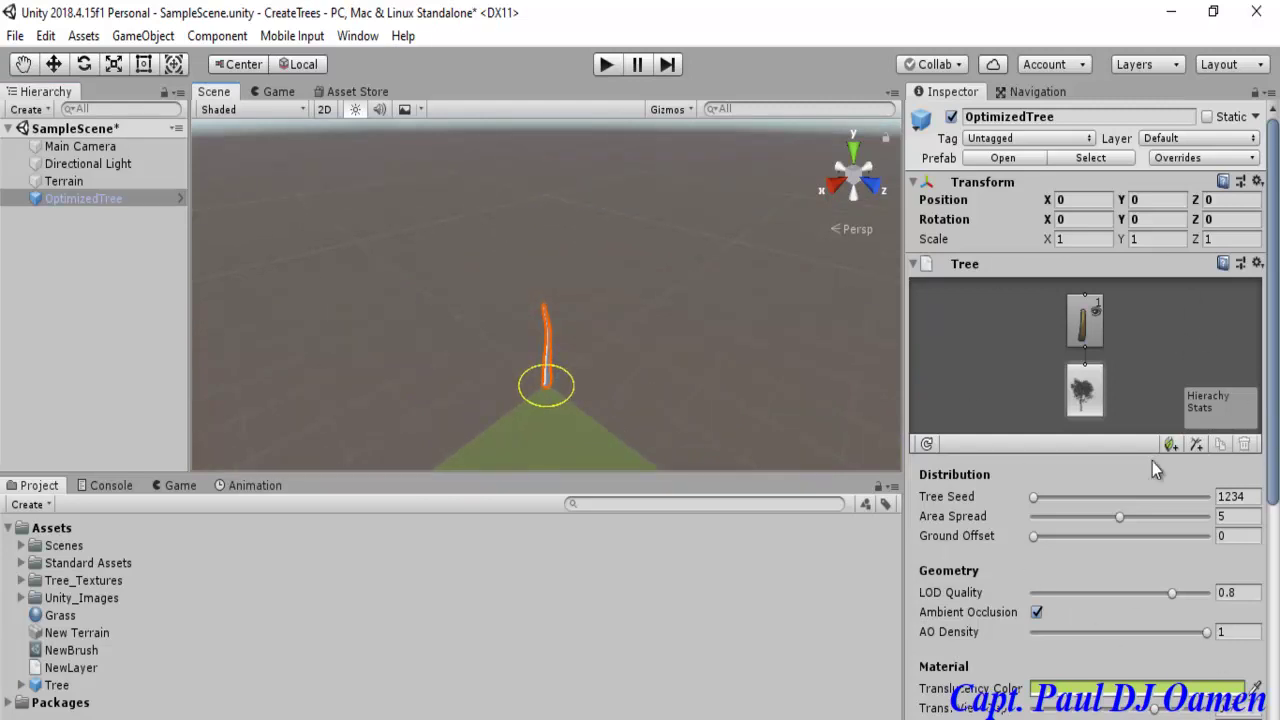
Move the tree from the terrain corner onto the grass at about X 32.8, Z 27.5
drag(1276, 405, 1276, 432)
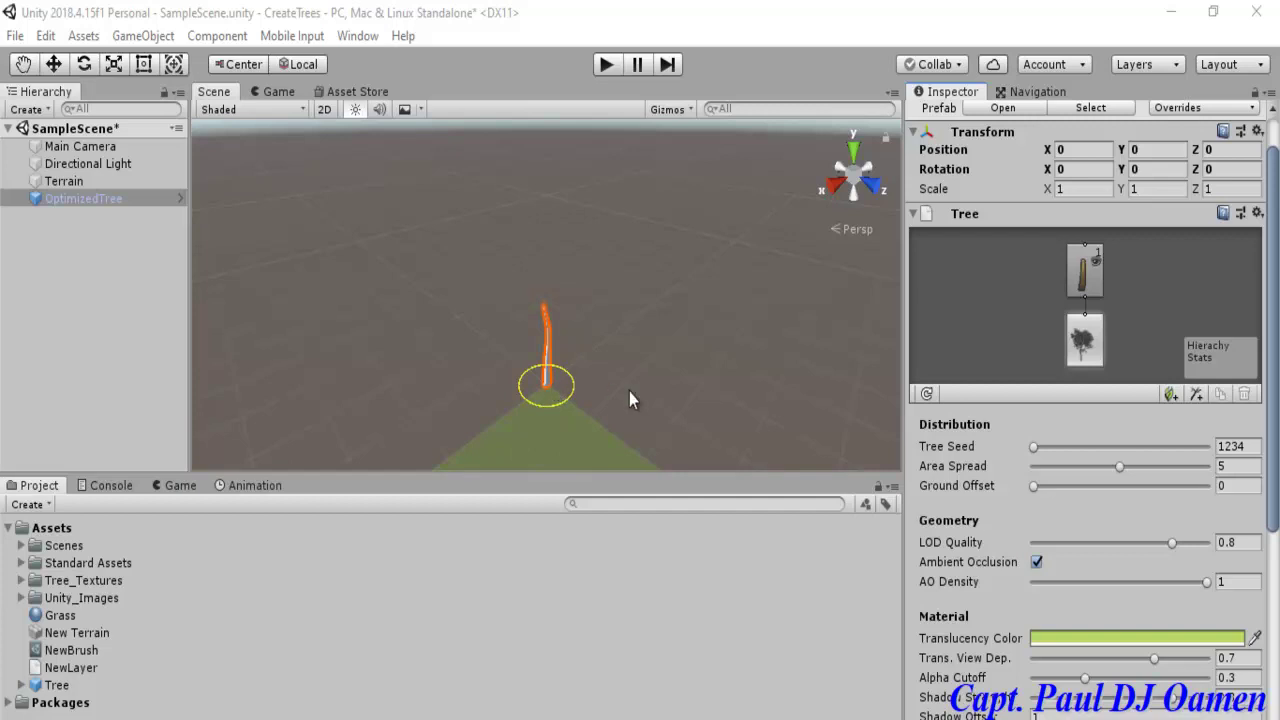
scroll(646, 397, down, 4)
scroll(635, 410, down, 3)
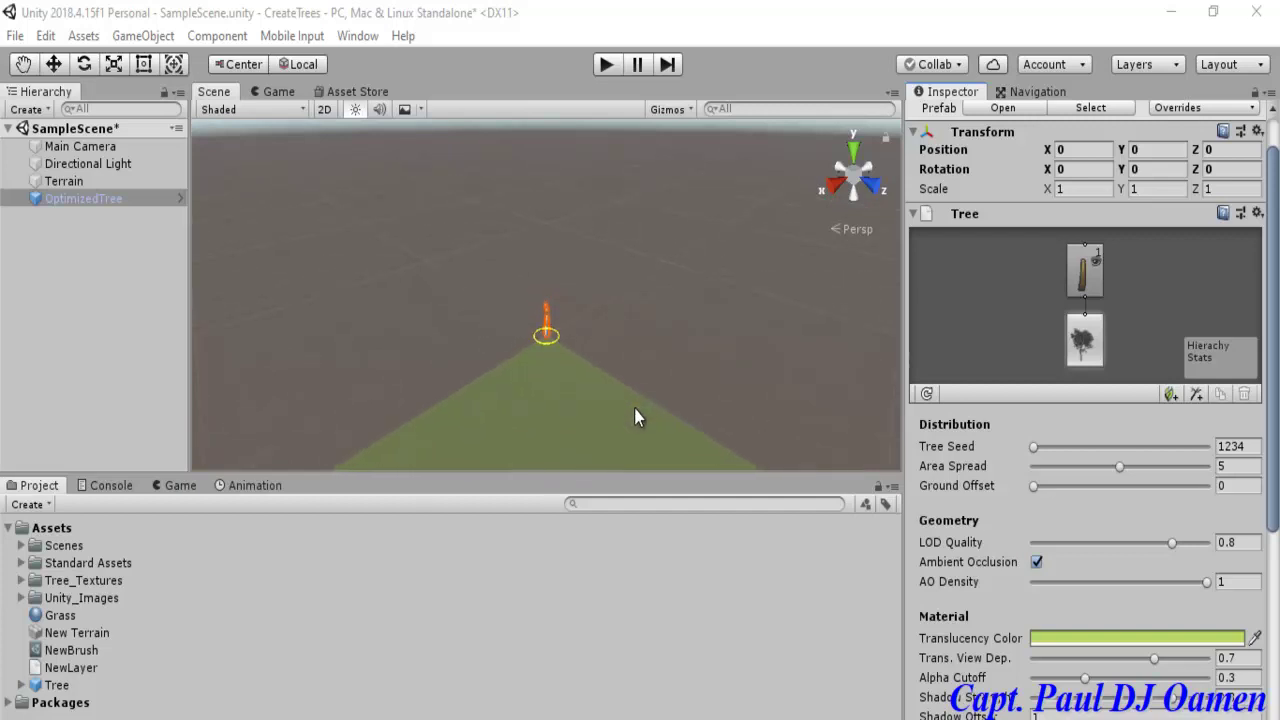
click(54, 64)
drag(600, 349, 622, 418)
drag(538, 377, 493, 424)
scroll(627, 370, down, 2)
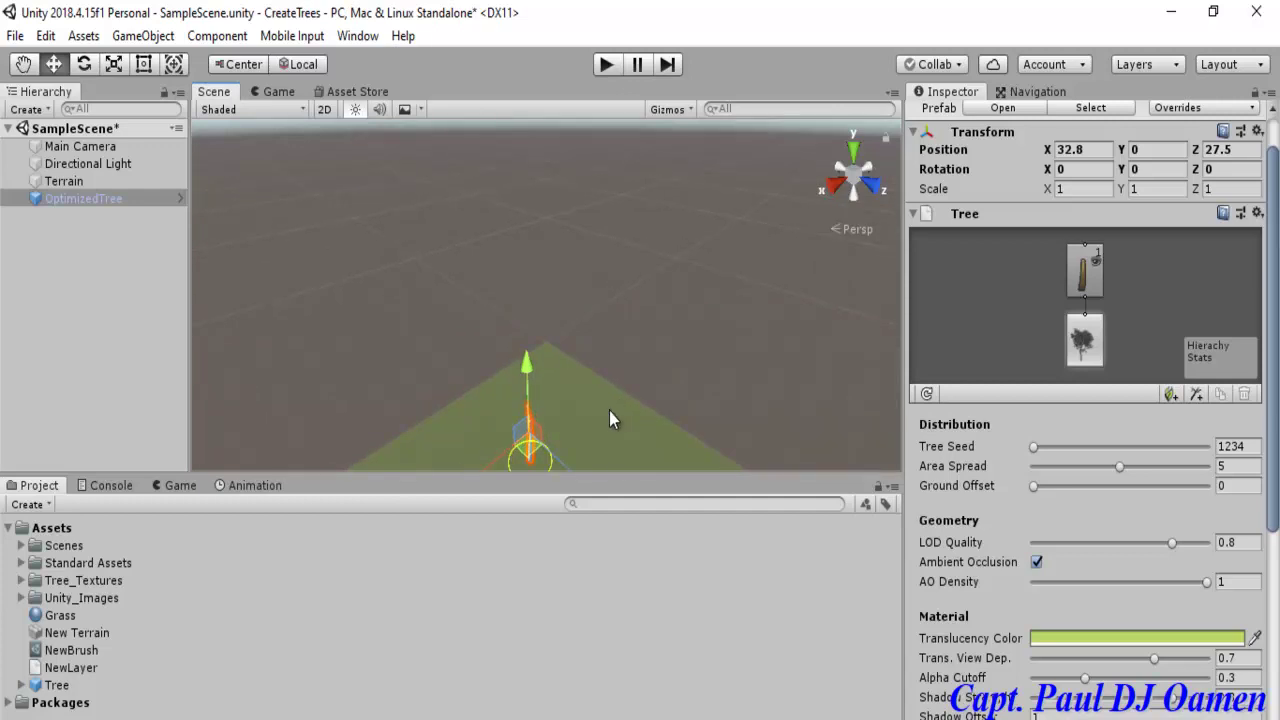
Reselect the tree in a closer scene view and reduce its Area Spread to about 1.76
key(q)
drag(609, 411, 609, 338)
key(w)
click(662, 330)
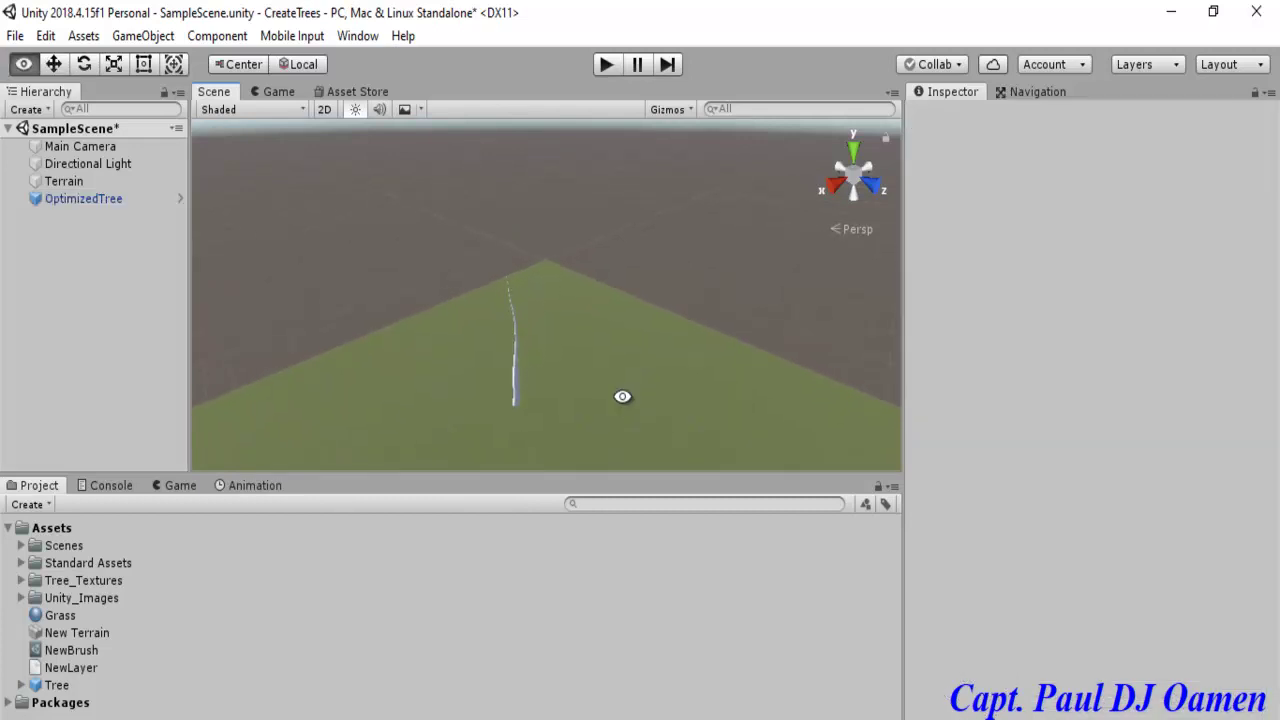
alt+drag(622, 398, 620, 397)
alt+drag(511, 397, 577, 420)
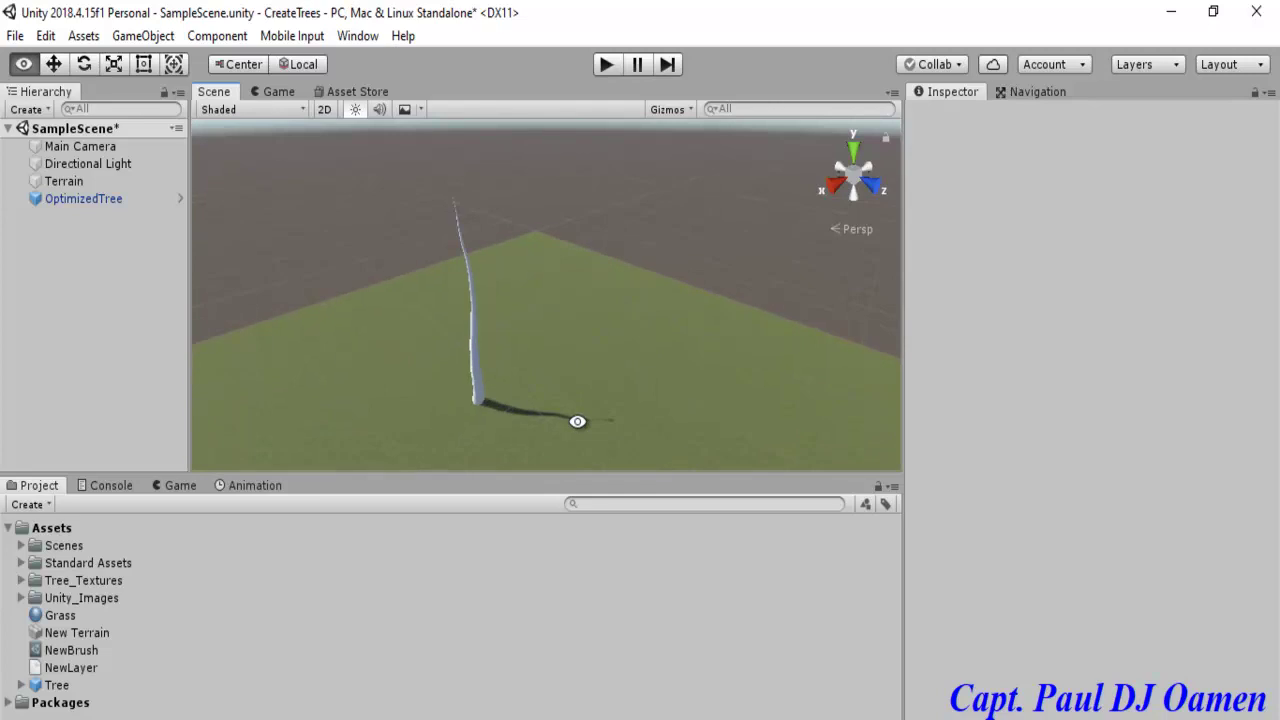
click(475, 372)
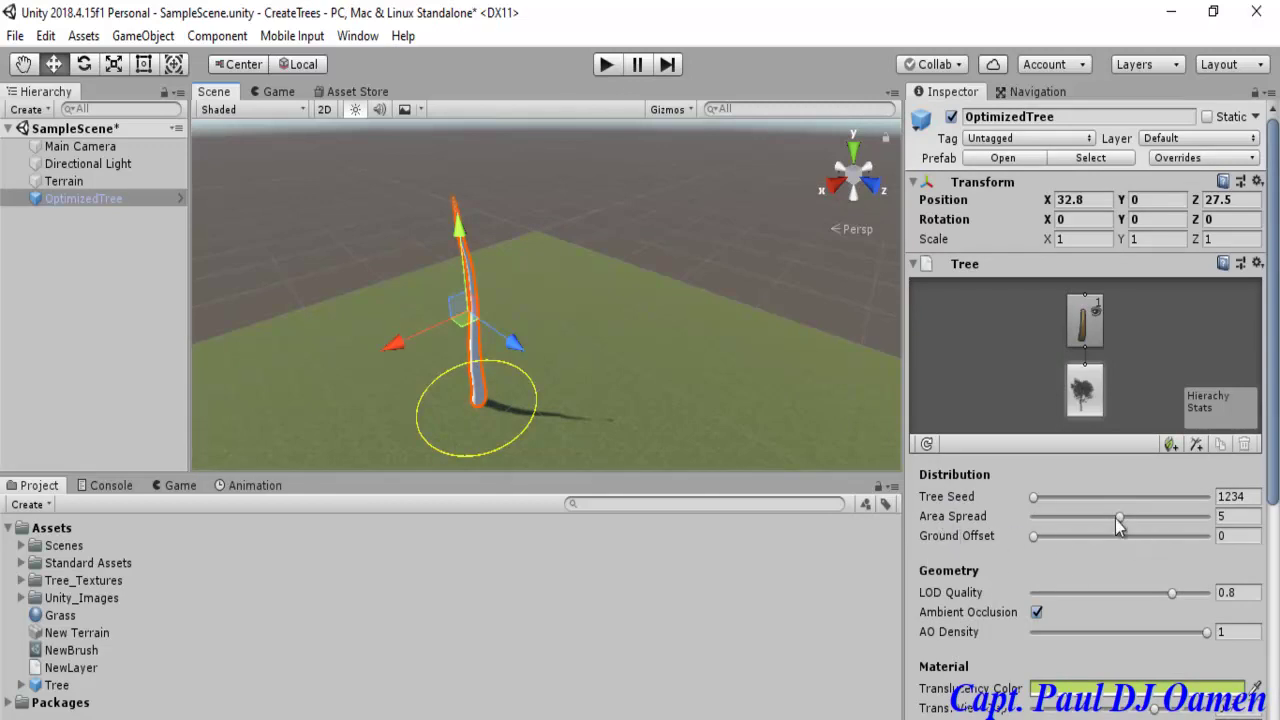
drag(1117, 516, 1063, 530)
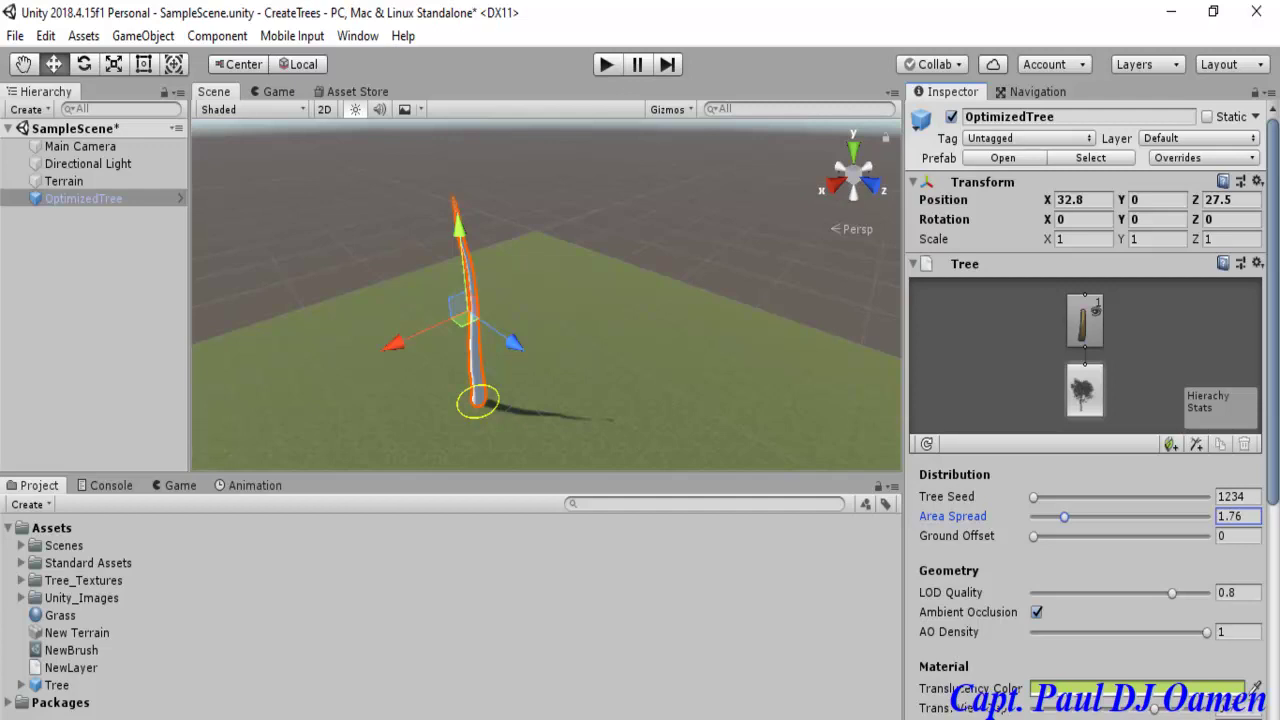
Try a Ground Offset of about 3.78 on the tree and return it to 0
click(1237, 536)
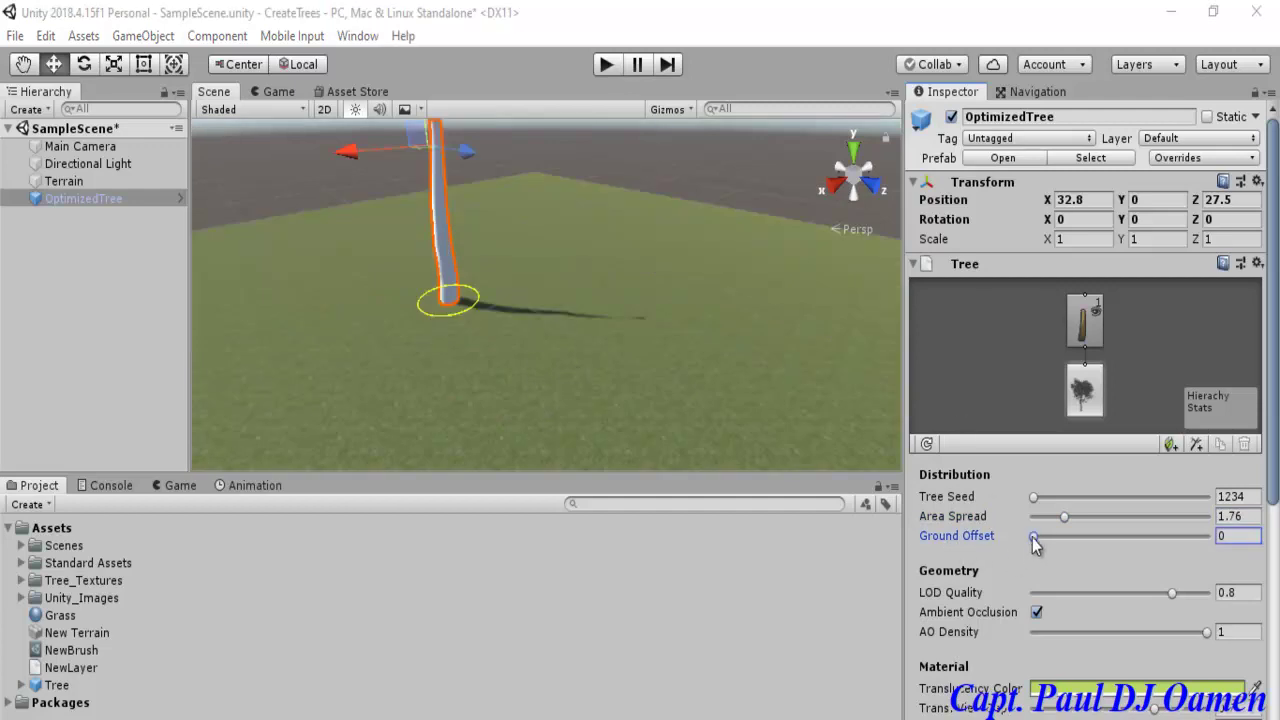
drag(1033, 536, 1099, 536)
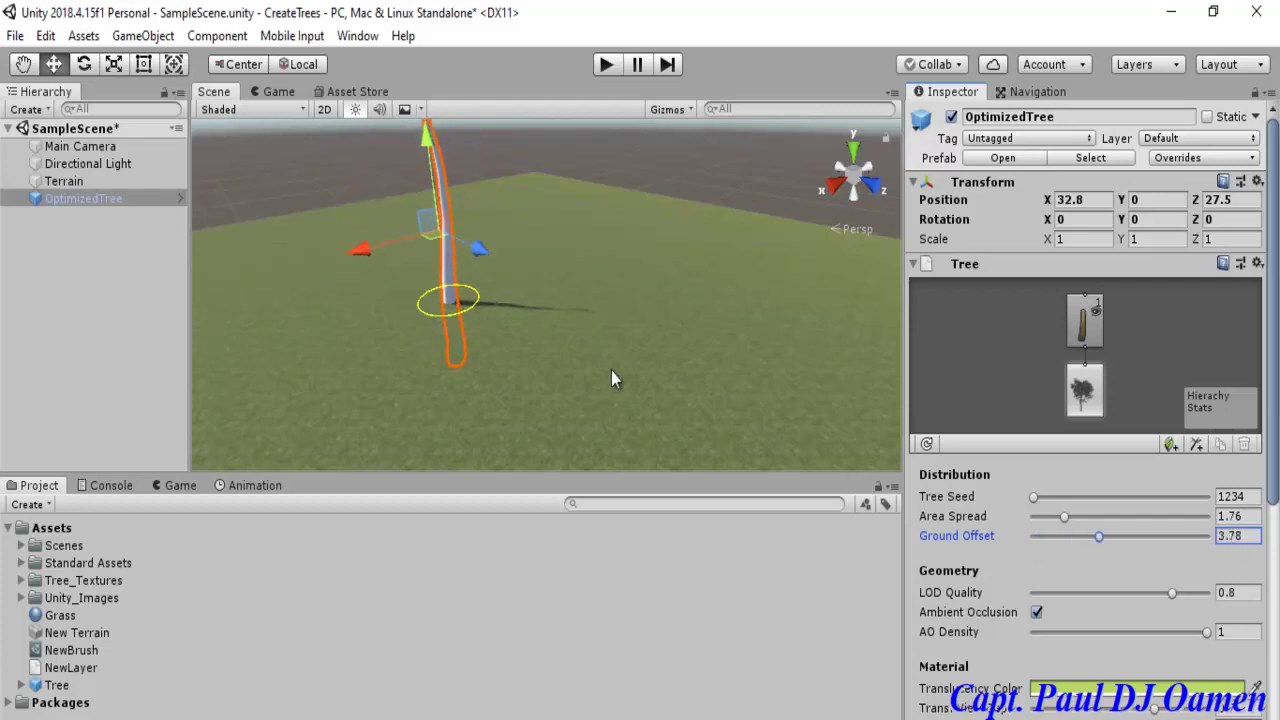
drag(1100, 538, 1030, 542)
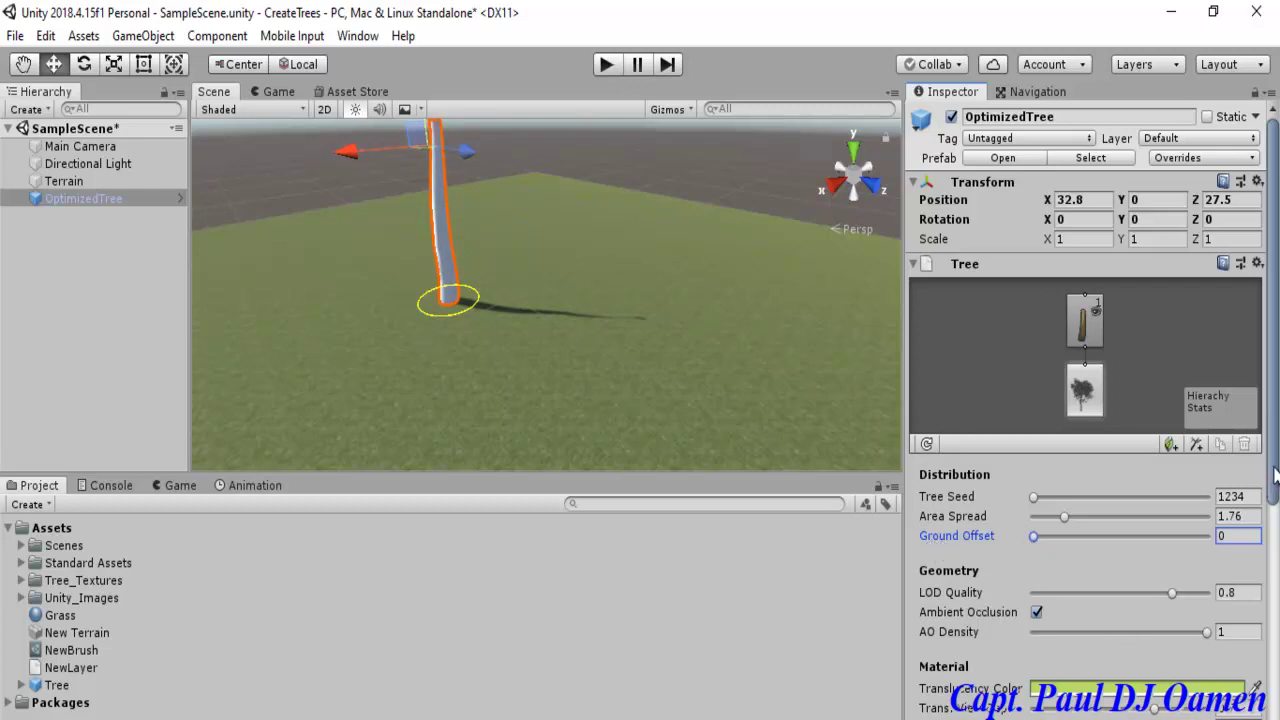
Try a Frequency of 10 on the tree's trunk branch group and return it to 1
click(1093, 330)
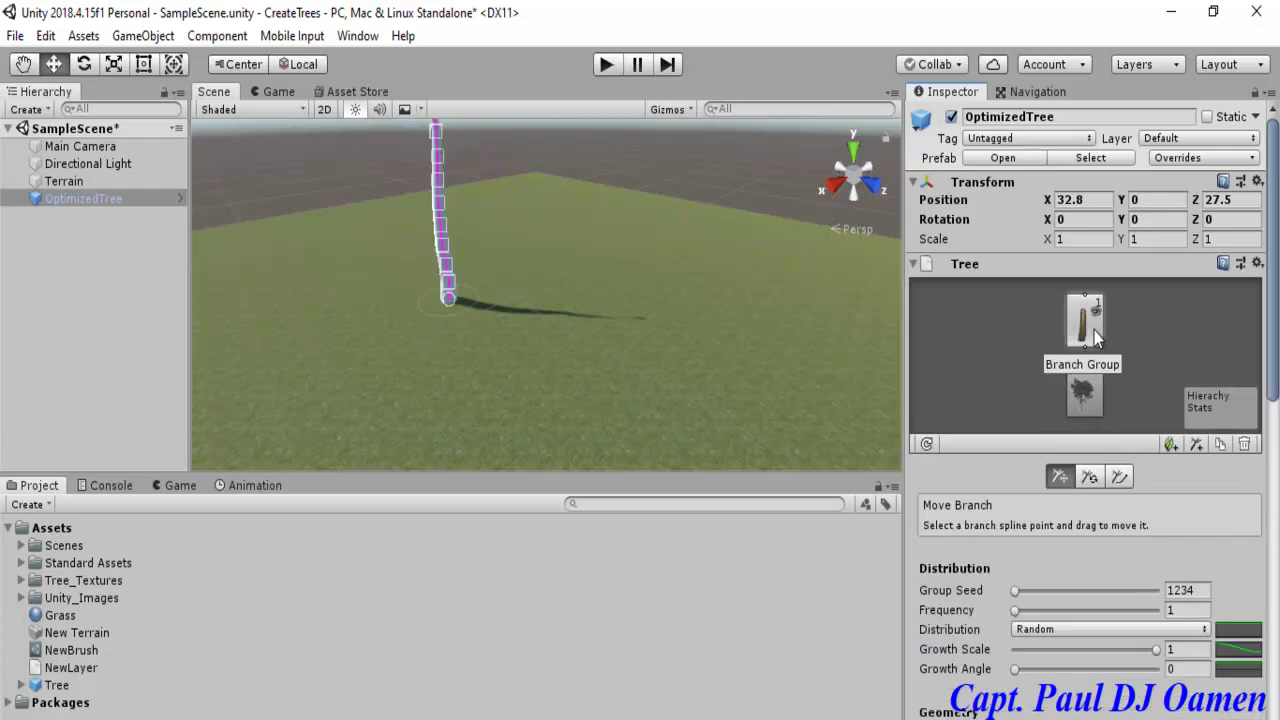
scroll(1275, 390, down, 1)
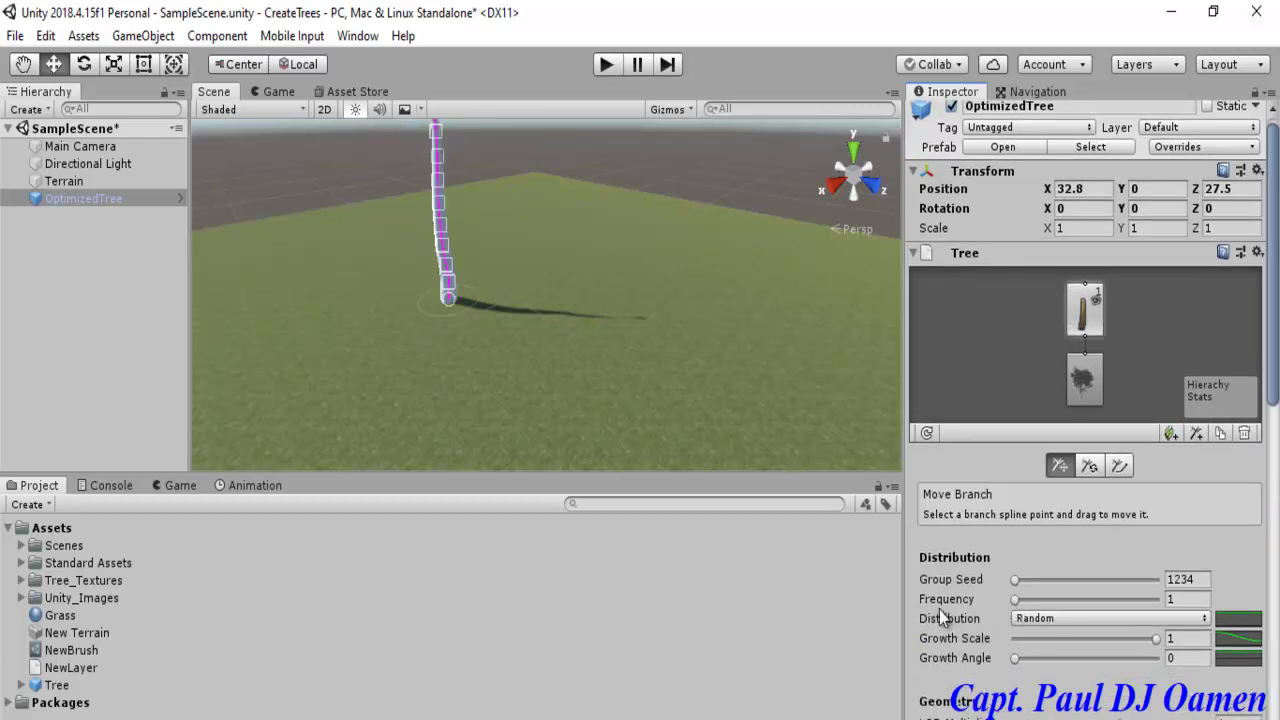
click(1187, 598)
text(10)
click(612, 297)
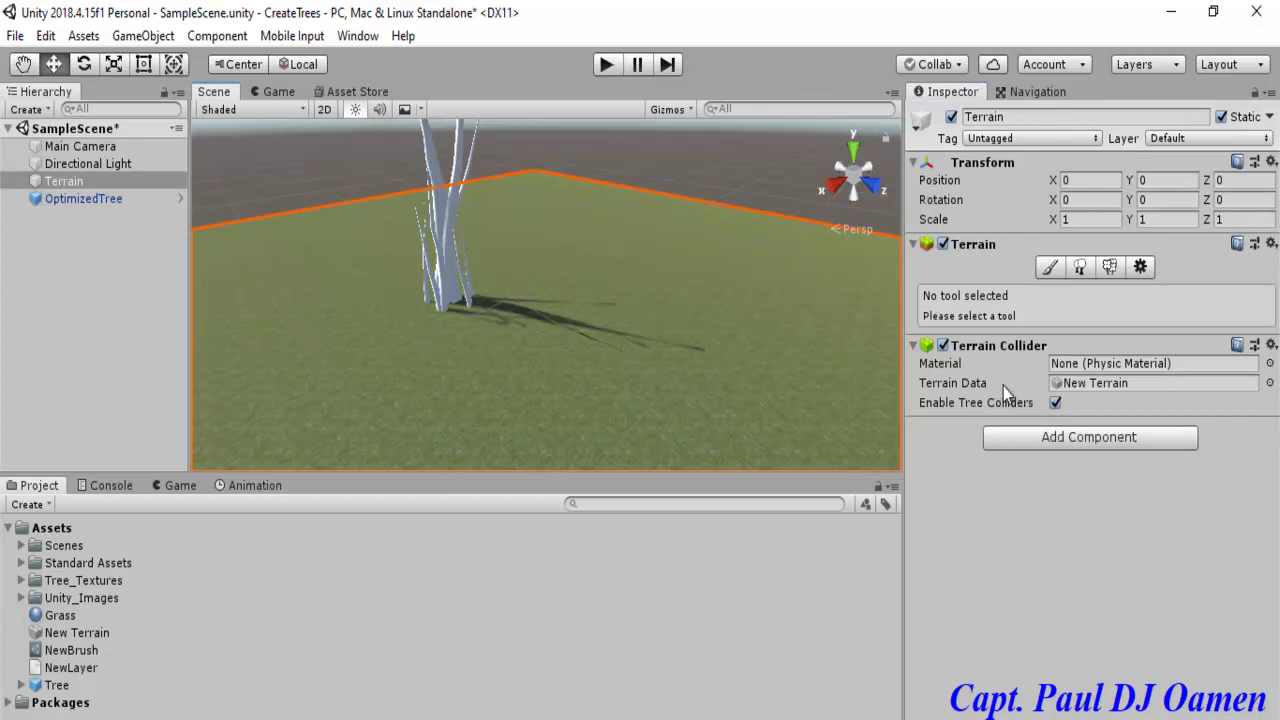
click(51, 197)
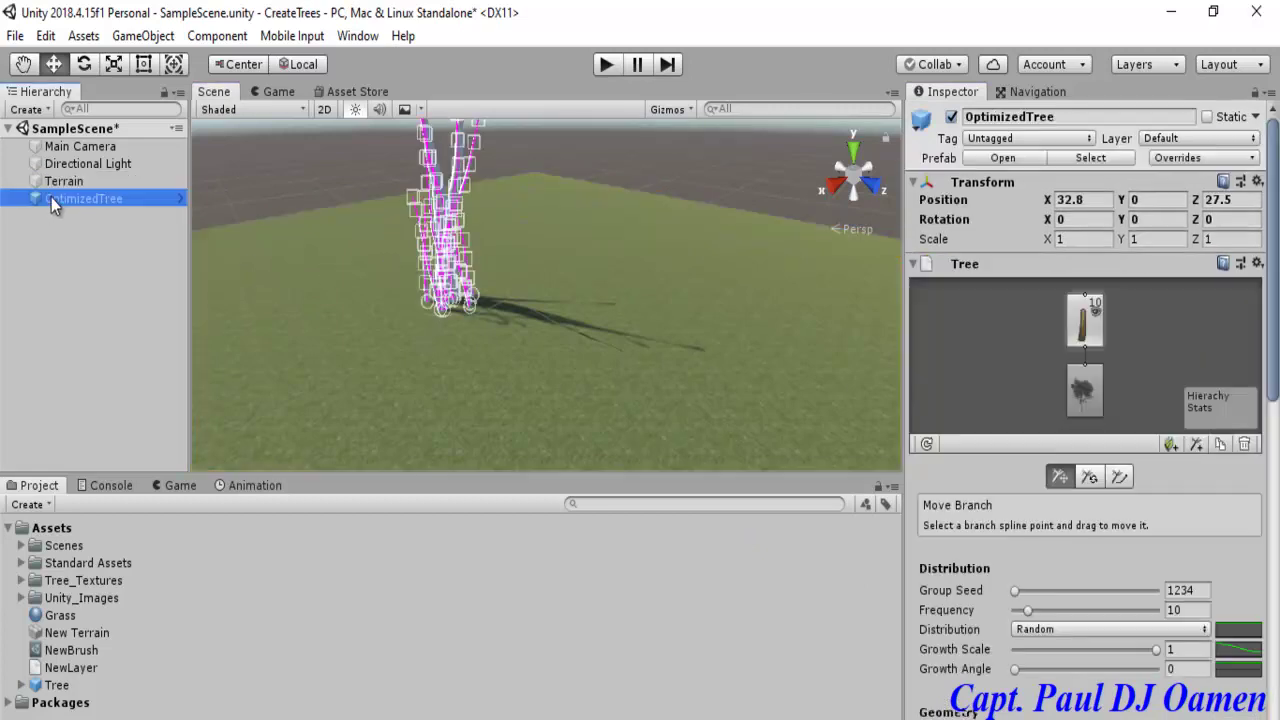
click(1028, 611)
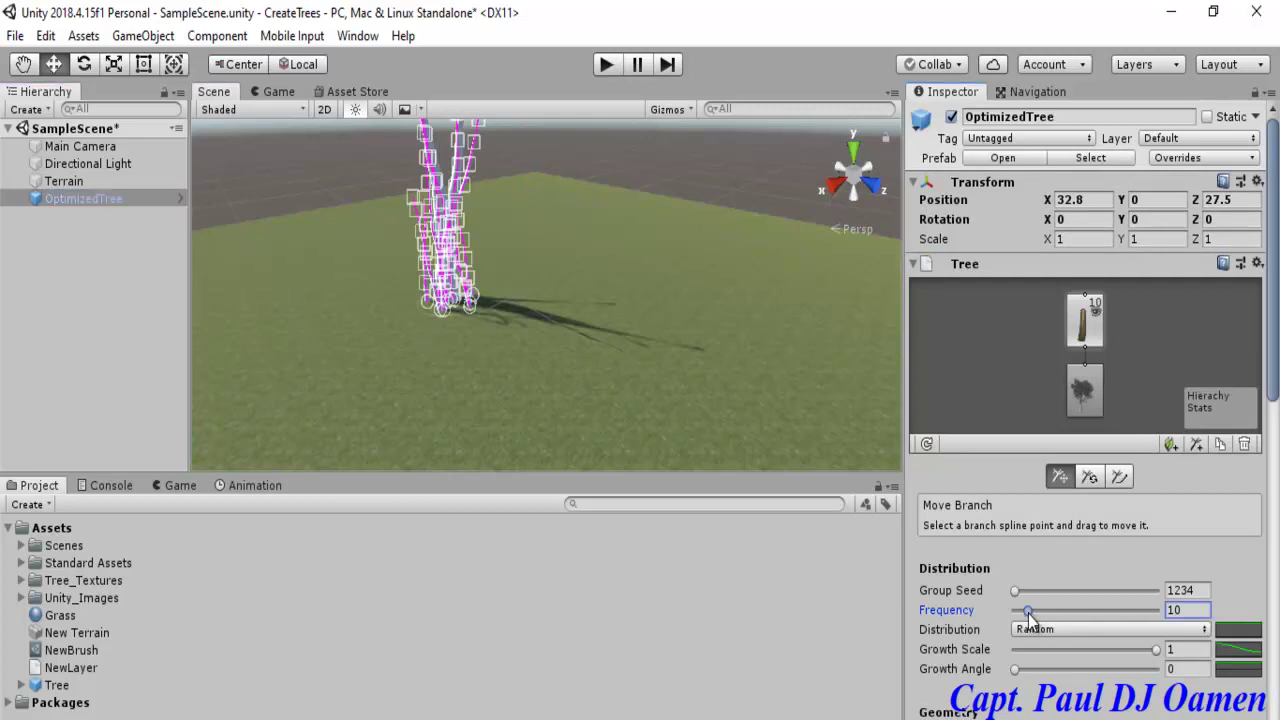
drag(1027, 612, 1008, 612)
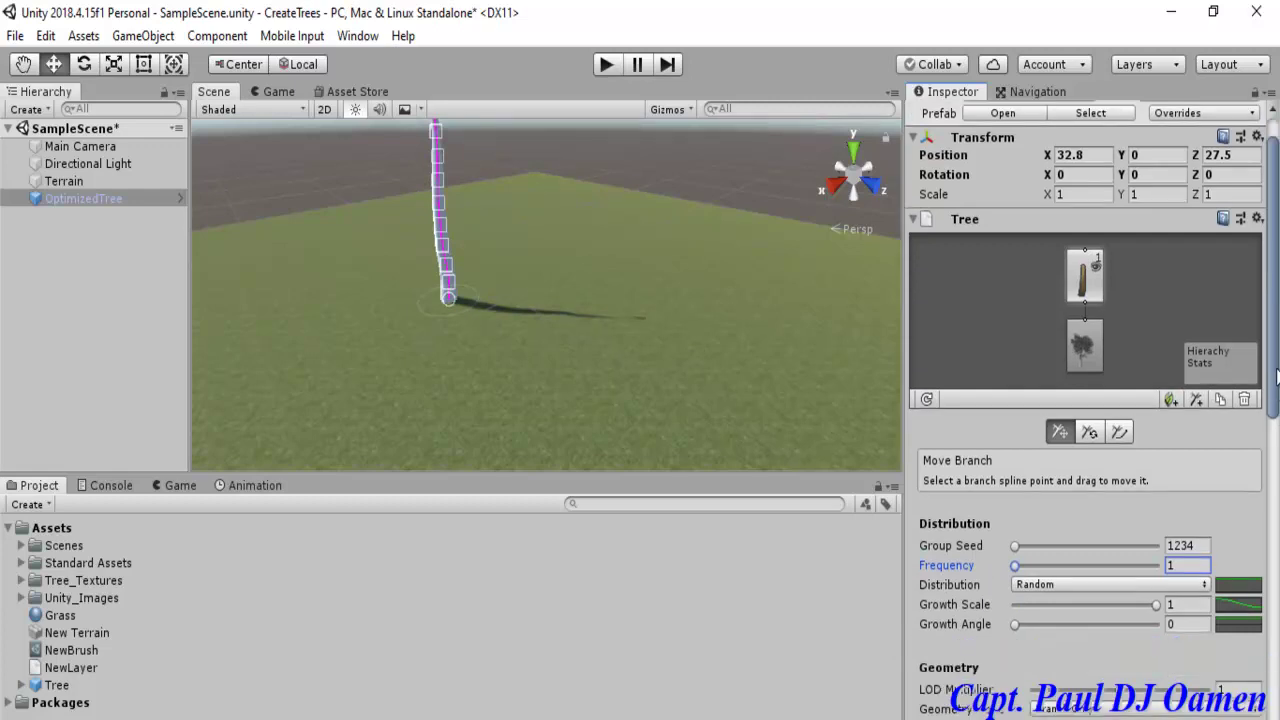
drag(1276, 355, 1276, 396)
scroll(1032, 540, down, 1)
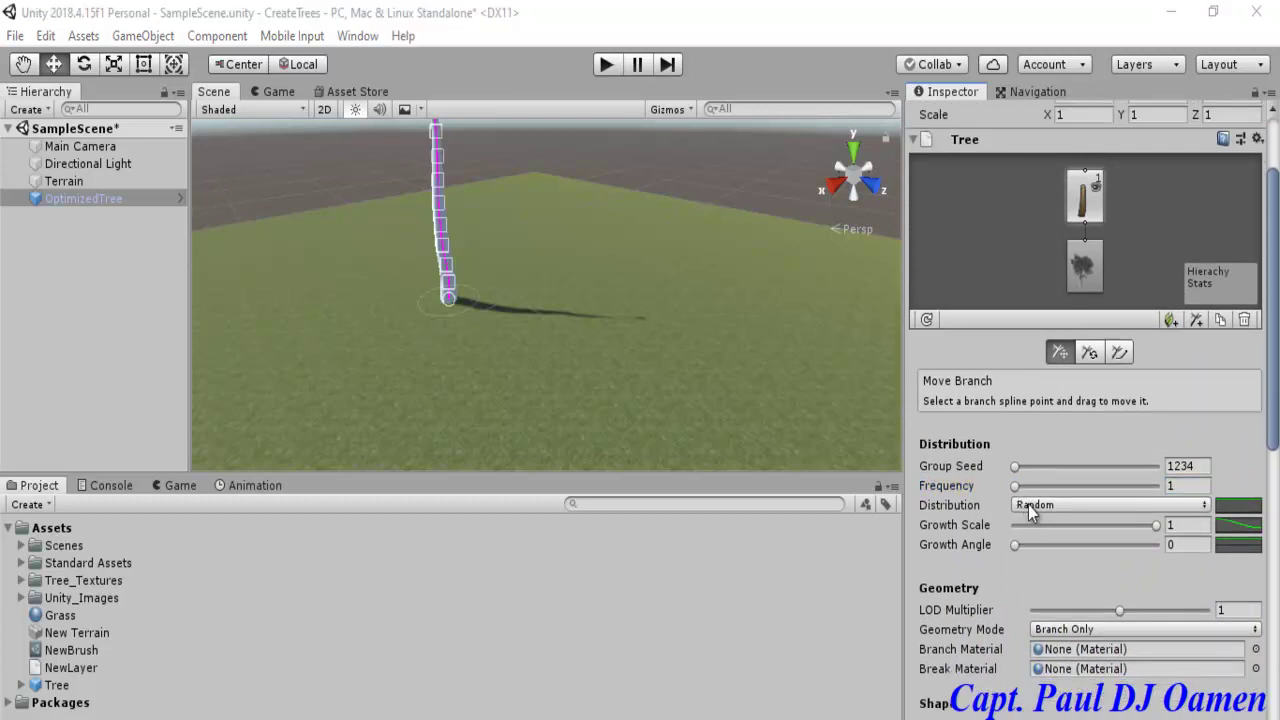
click(1205, 507)
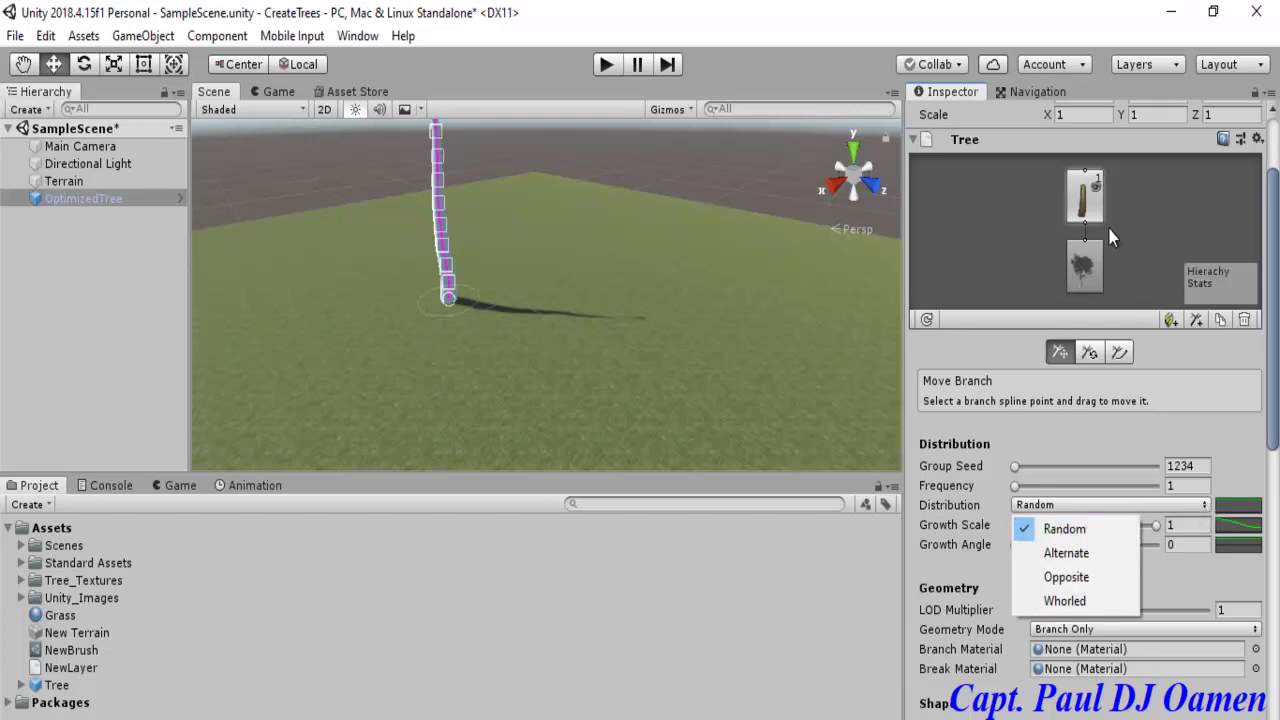
click(1277, 395)
drag(1277, 395, 1277, 487)
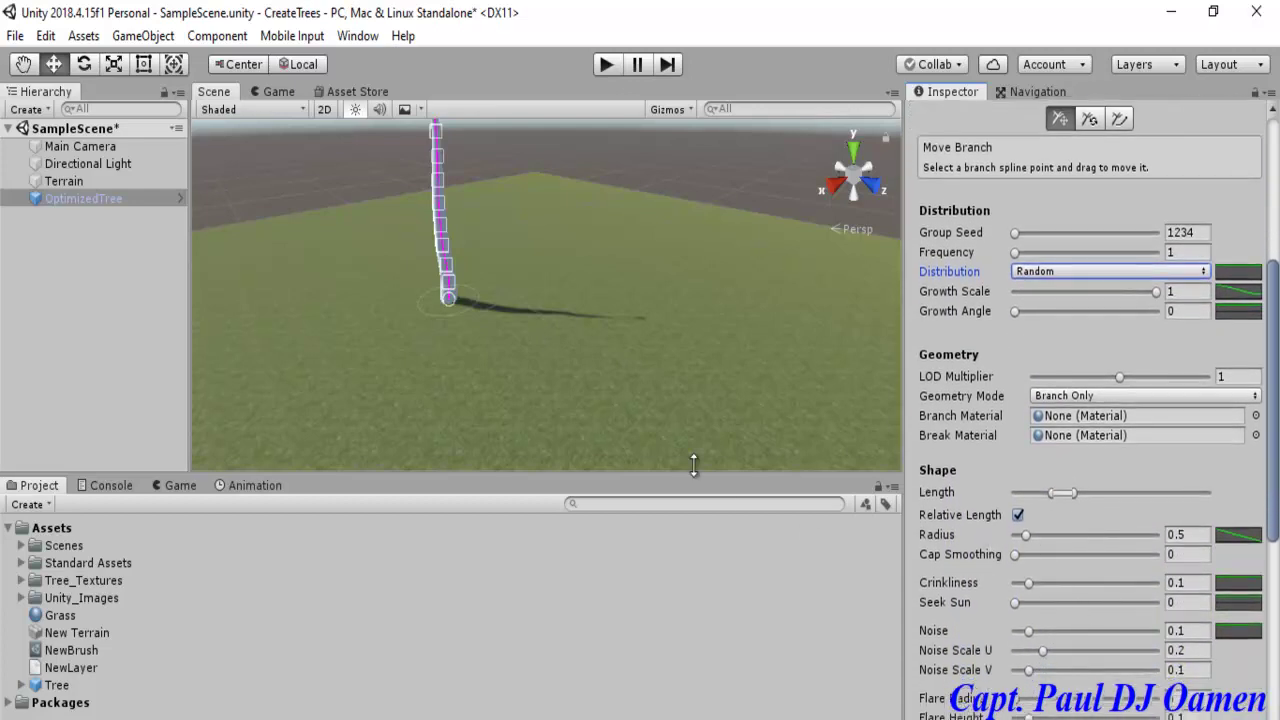
Thicken the trunk by setting the branch group's Radius to 1.05
middle_drag(736, 347, 749, 389)
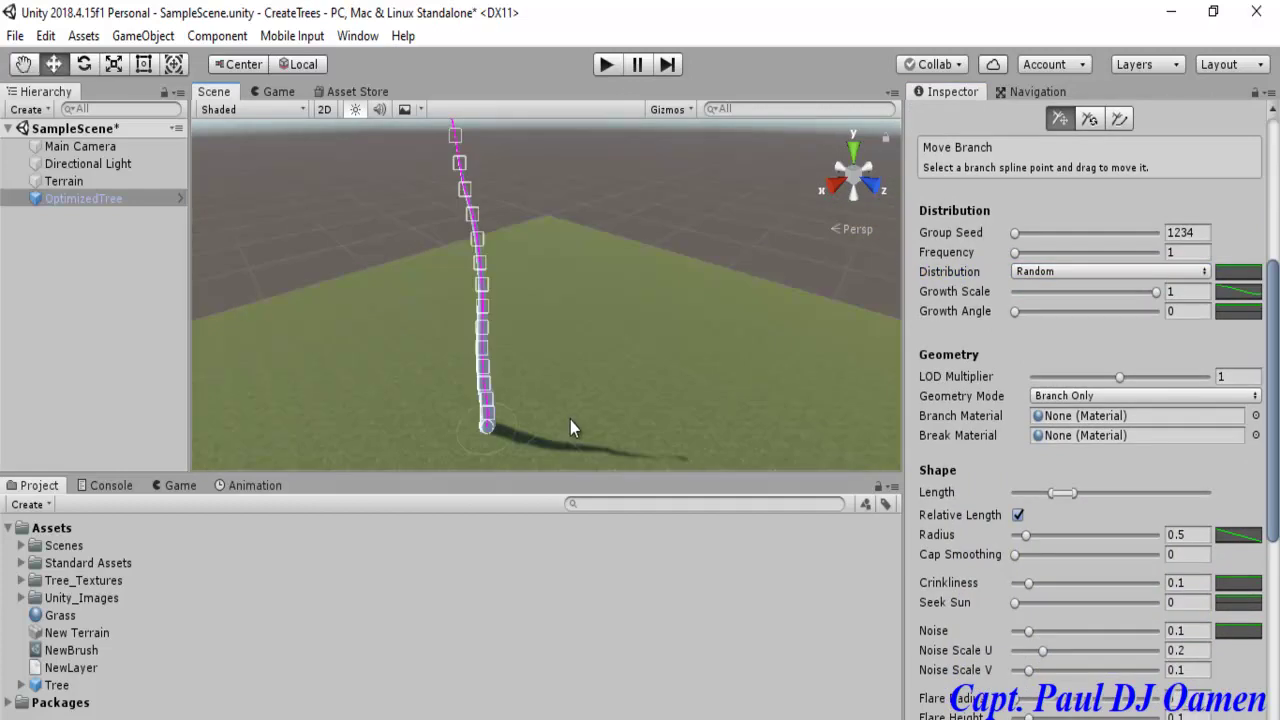
click(1027, 538)
mouse_move(1027, 538)
mouse_down()
mouse_move(1165, 560)
mouse_move(1043, 563)
mouse_up()
click(1181, 540)
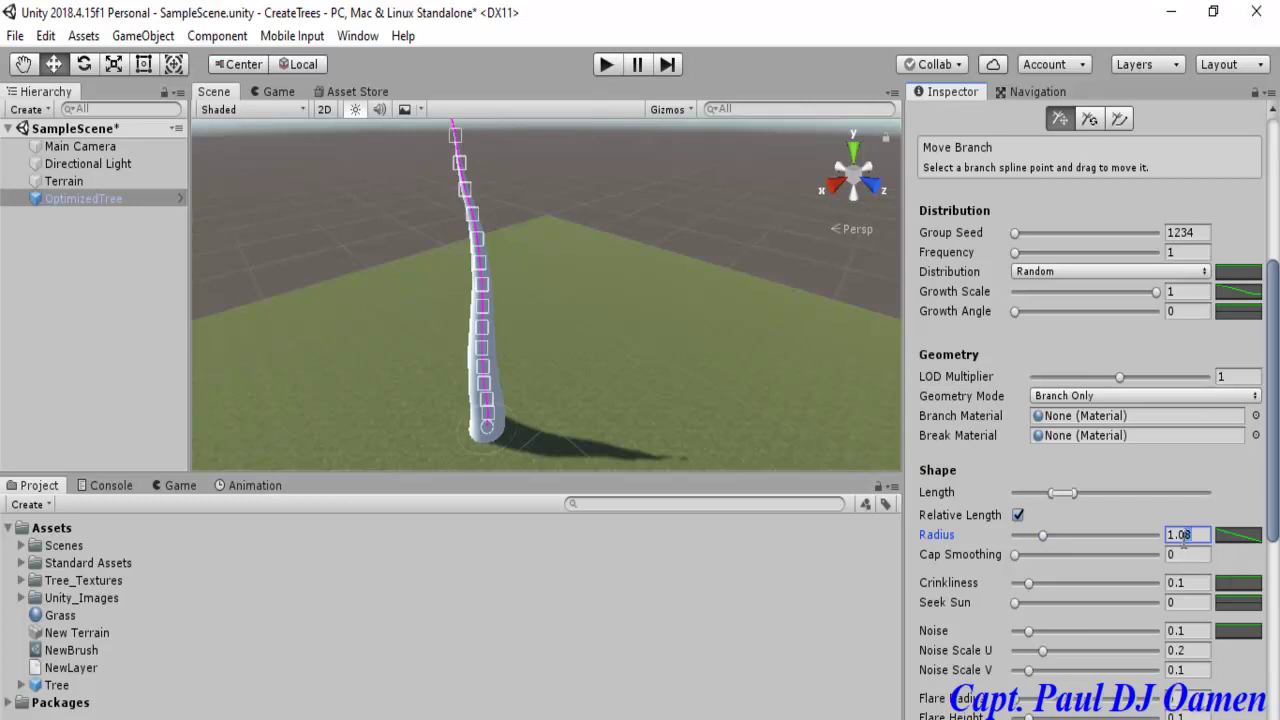
key(BackSpace)
text(5)
Add a child branch group to the trunk in the tree hierarchy
drag(1277, 462, 1277, 482)
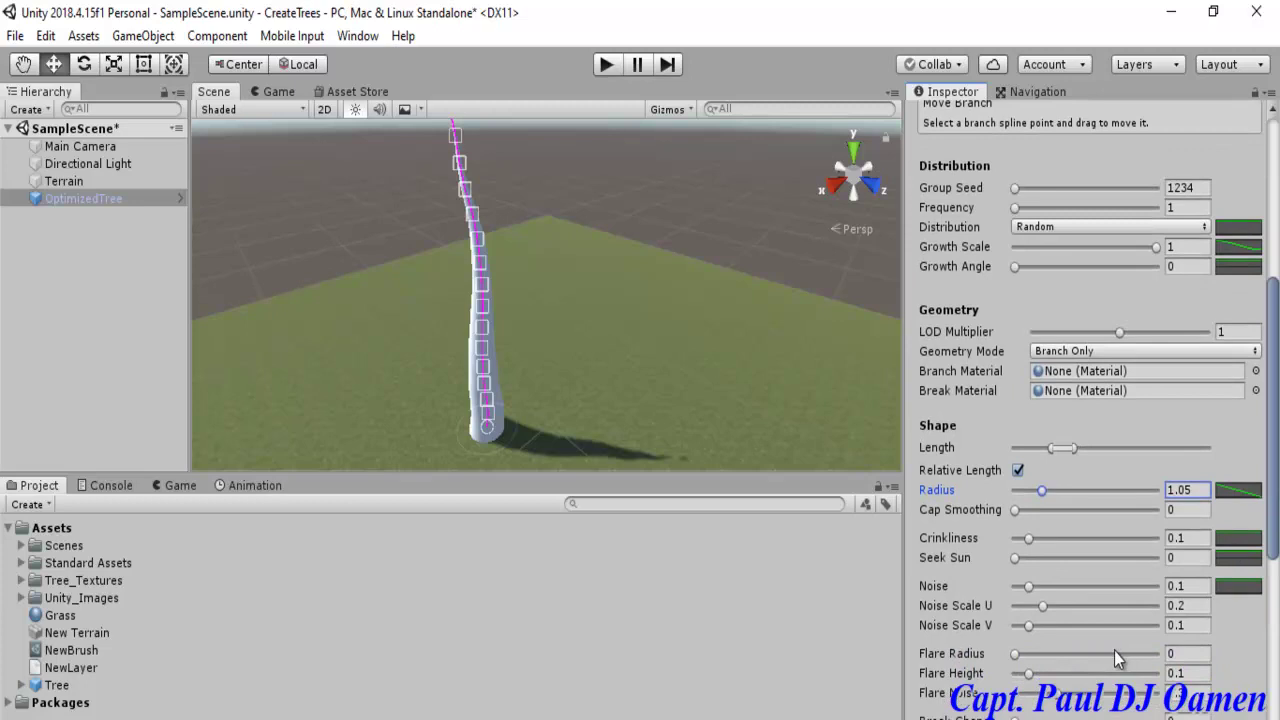
drag(1274, 400, 1274, 207)
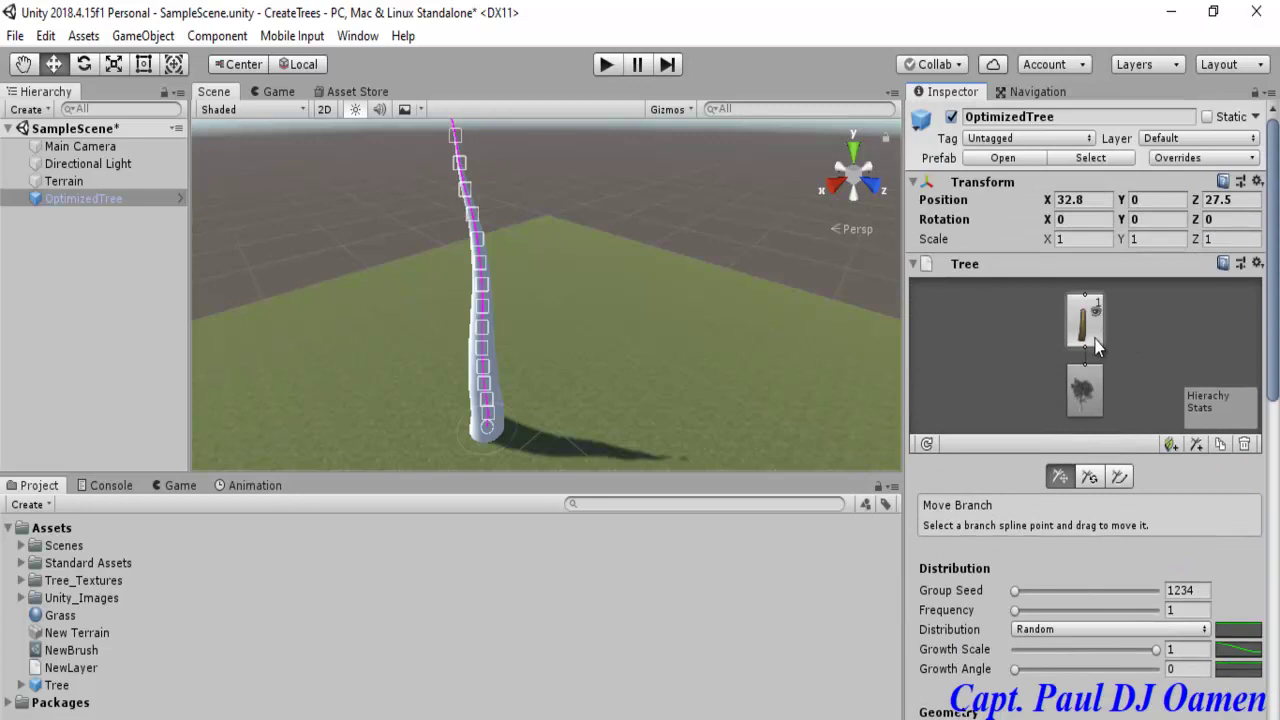
click(1197, 445)
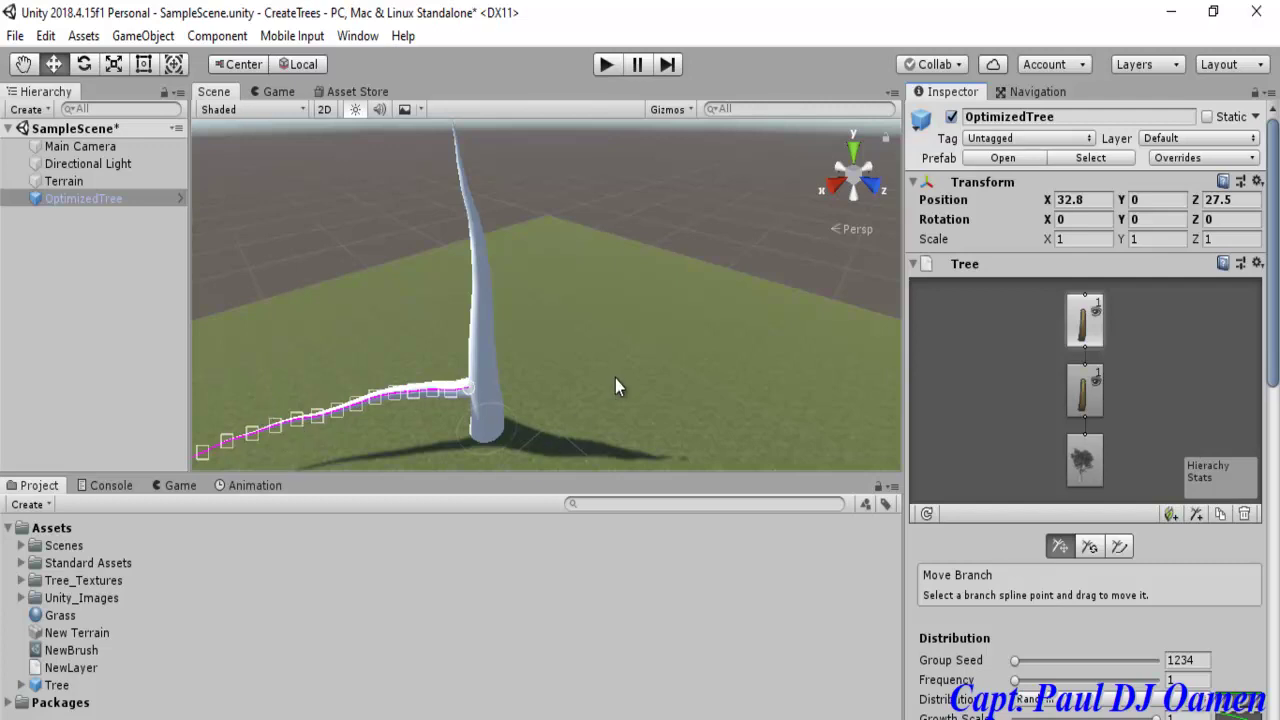
scroll(615, 387, down, 2)
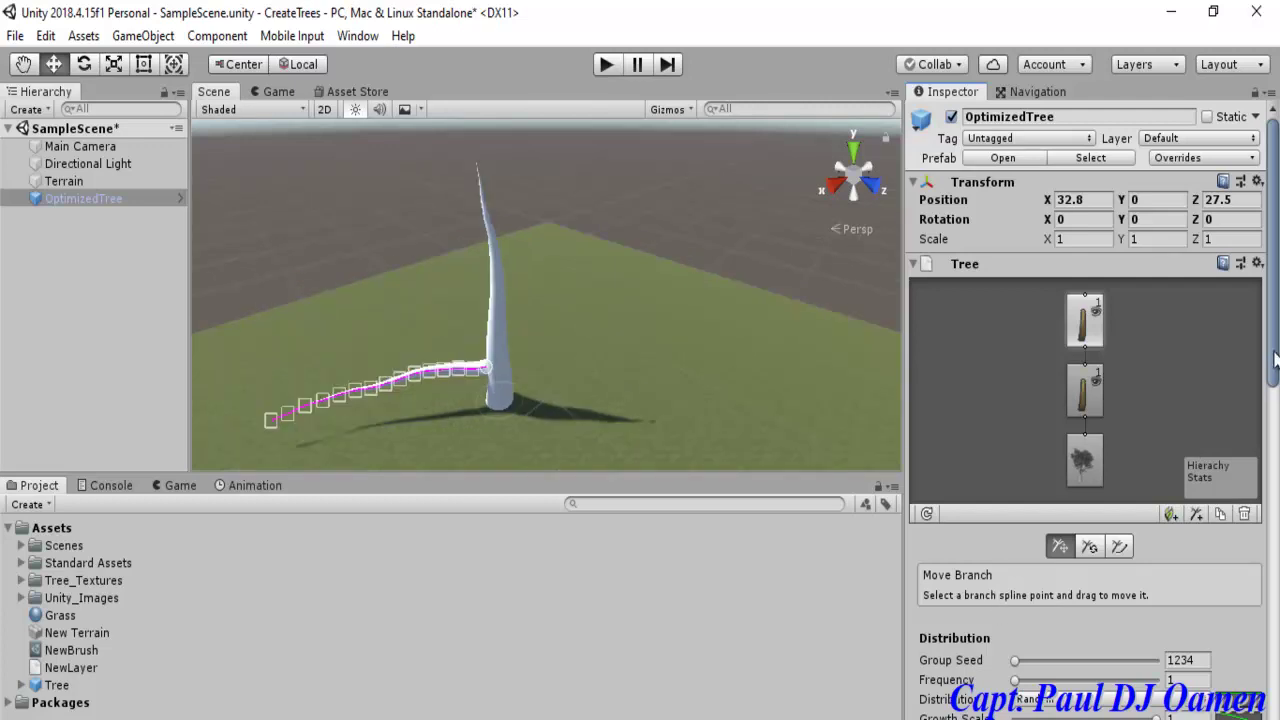
Set the new branch group's Frequency to 30
scroll(1275, 358, down, 3)
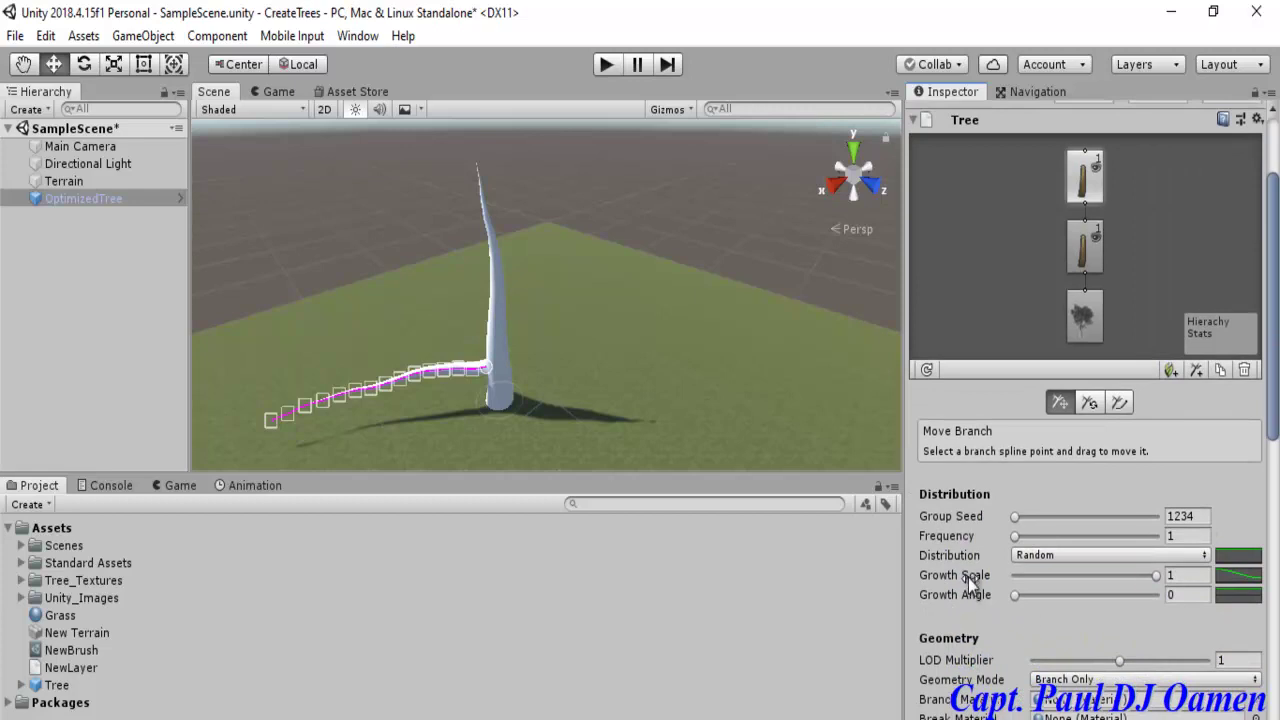
click(1178, 537)
text(2)
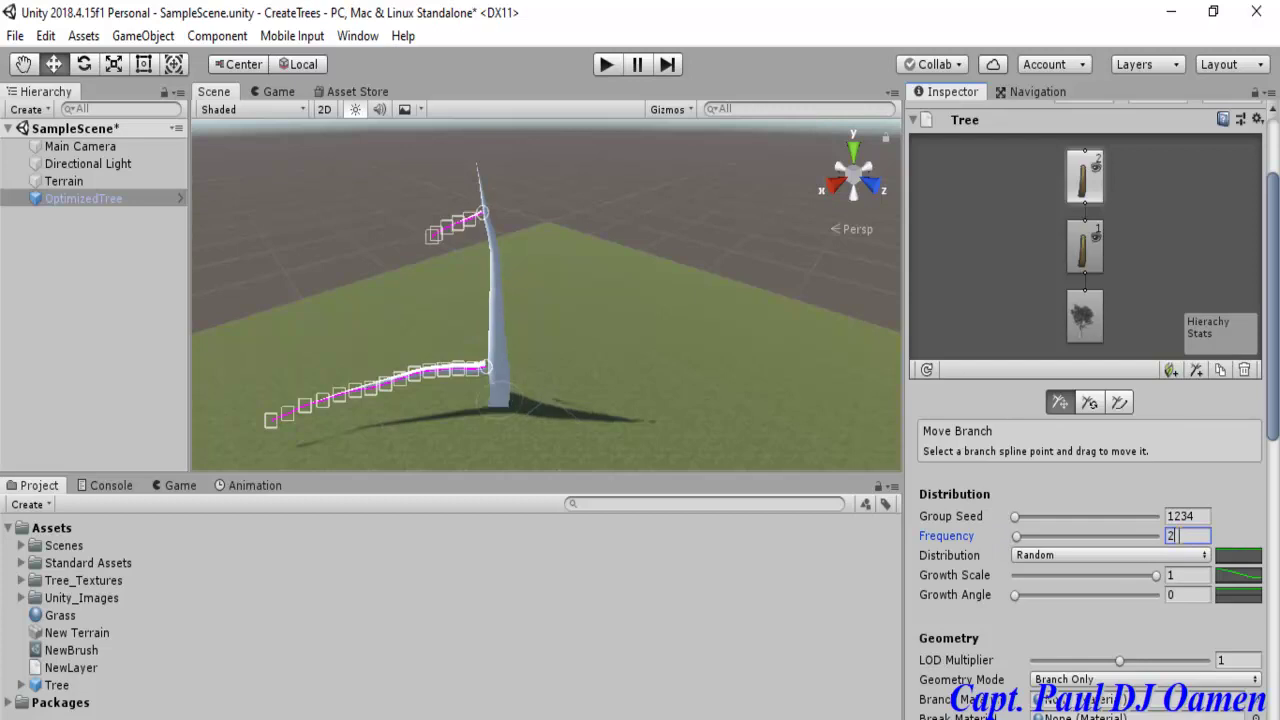
text(0)
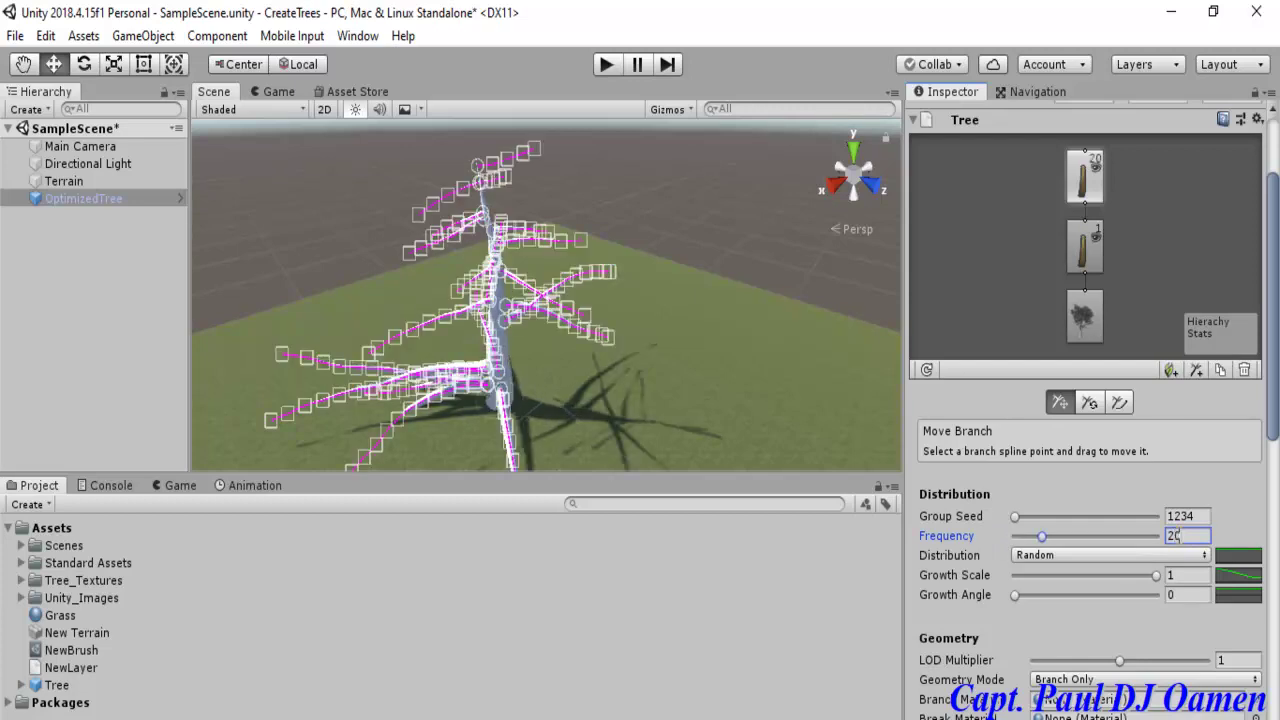
double_click(1175, 535)
text(30)
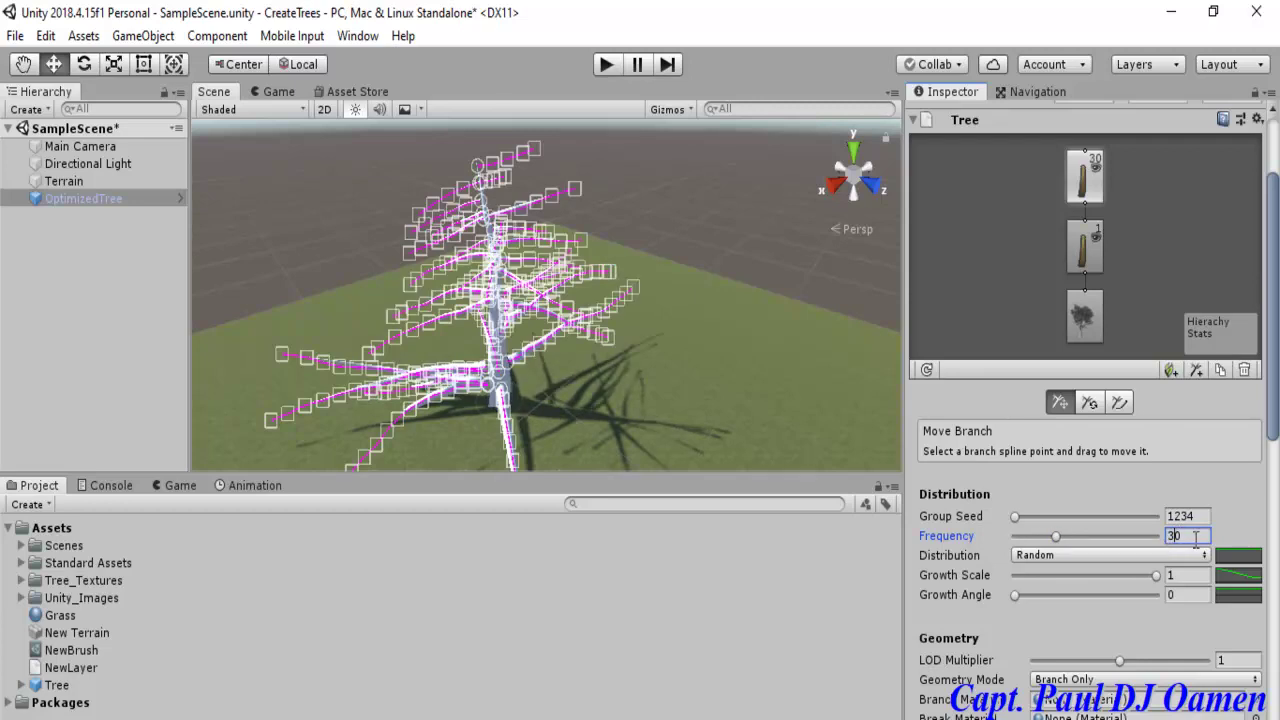
Check the branches without their spline handles, reselect the tree and set the branch group's Distribution to Alternate
scroll(1195, 536, down, 3)
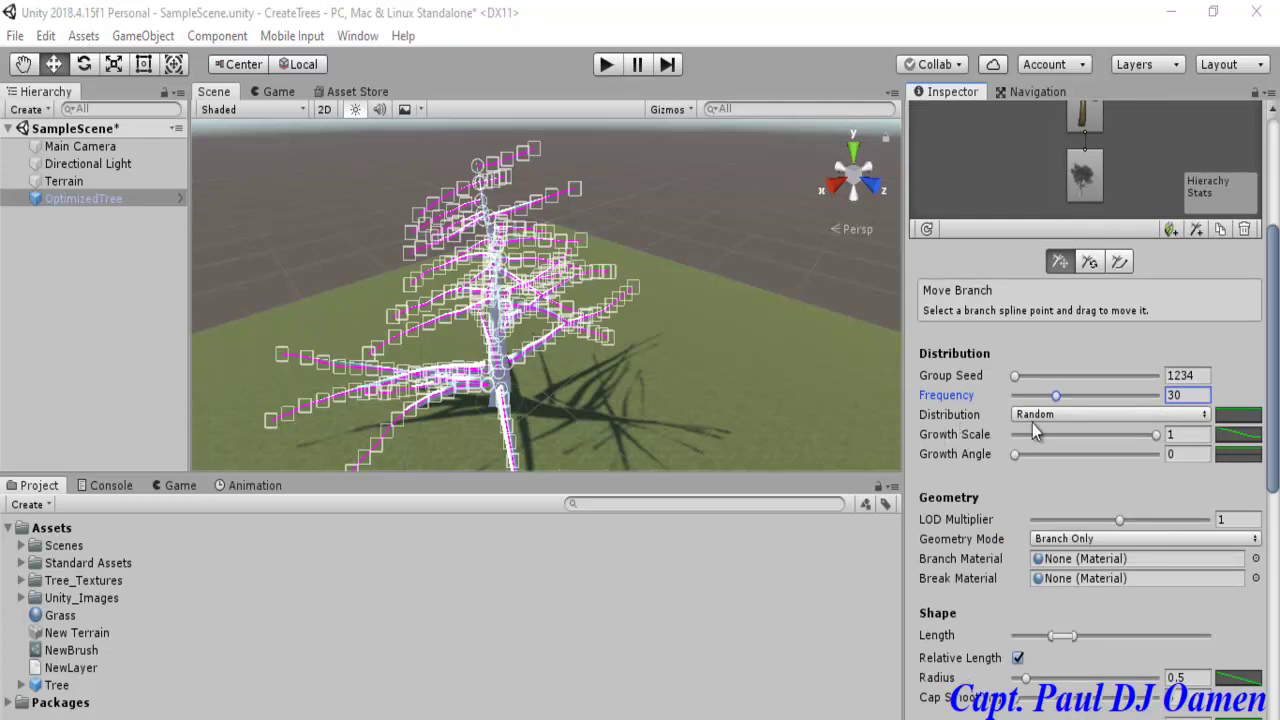
click(1208, 418)
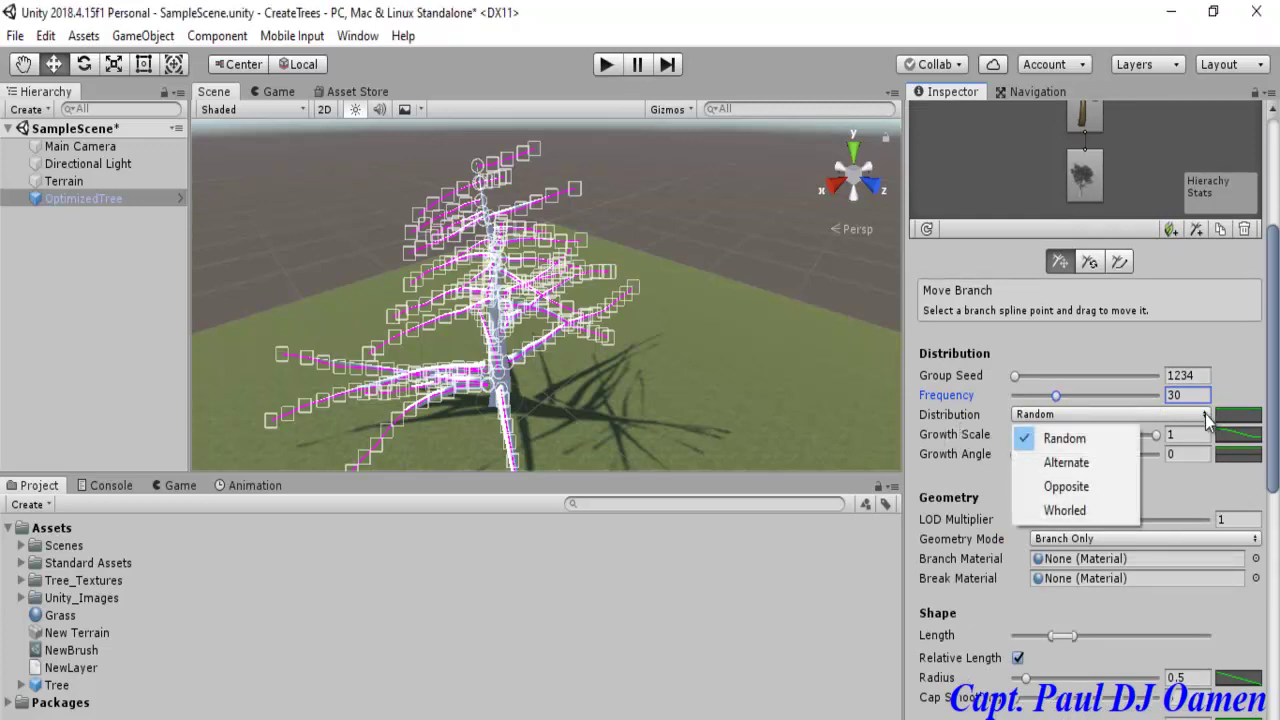
click(740, 347)
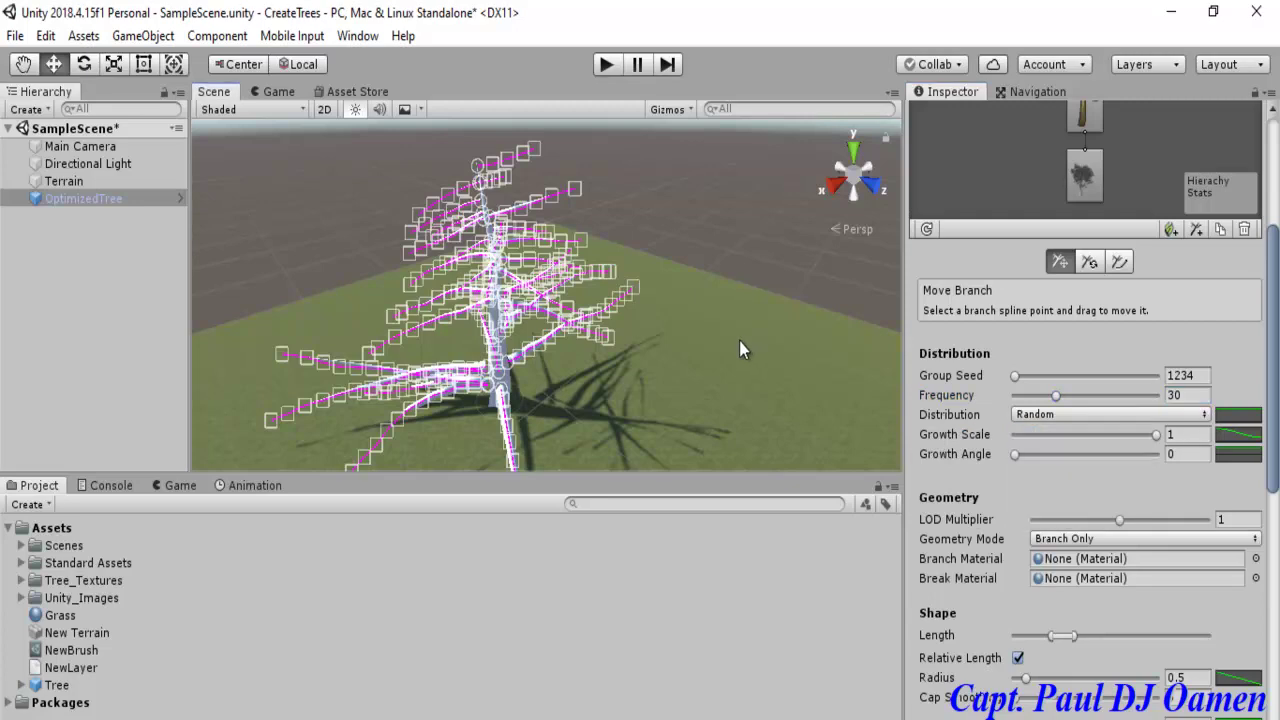
click(716, 255)
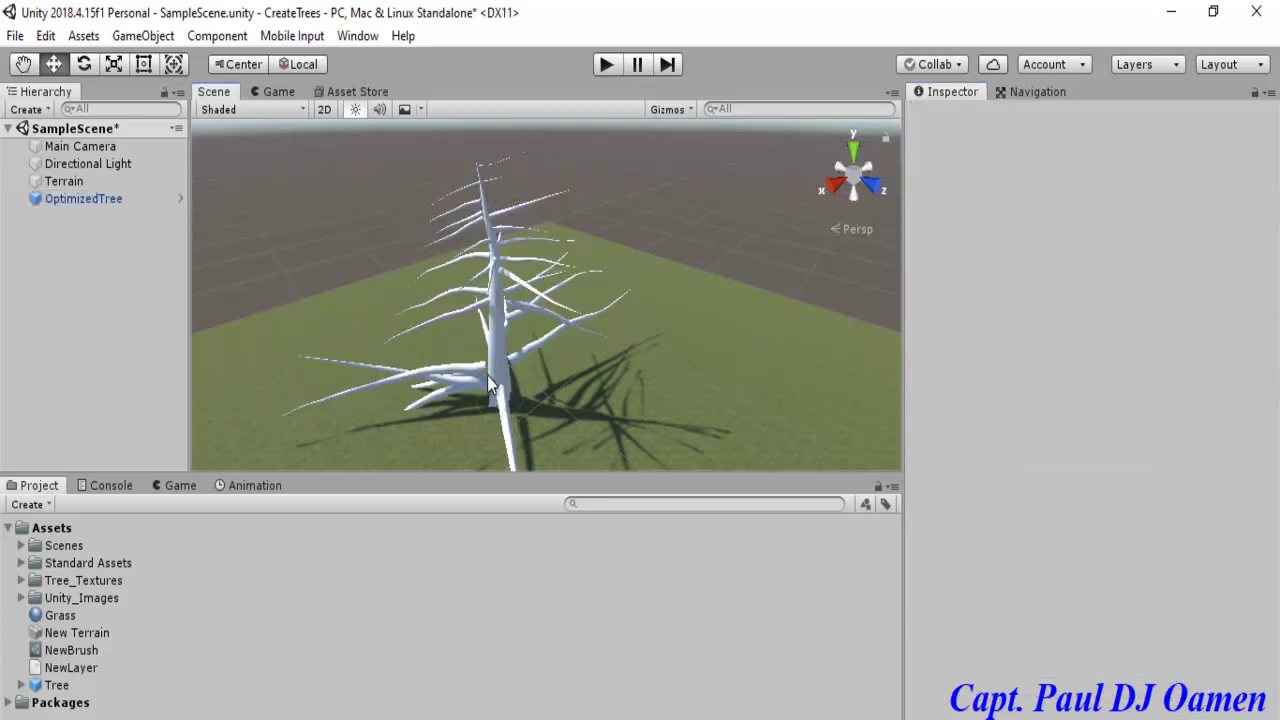
click(73, 200)
drag(1275, 355, 1272, 433)
click(1205, 466)
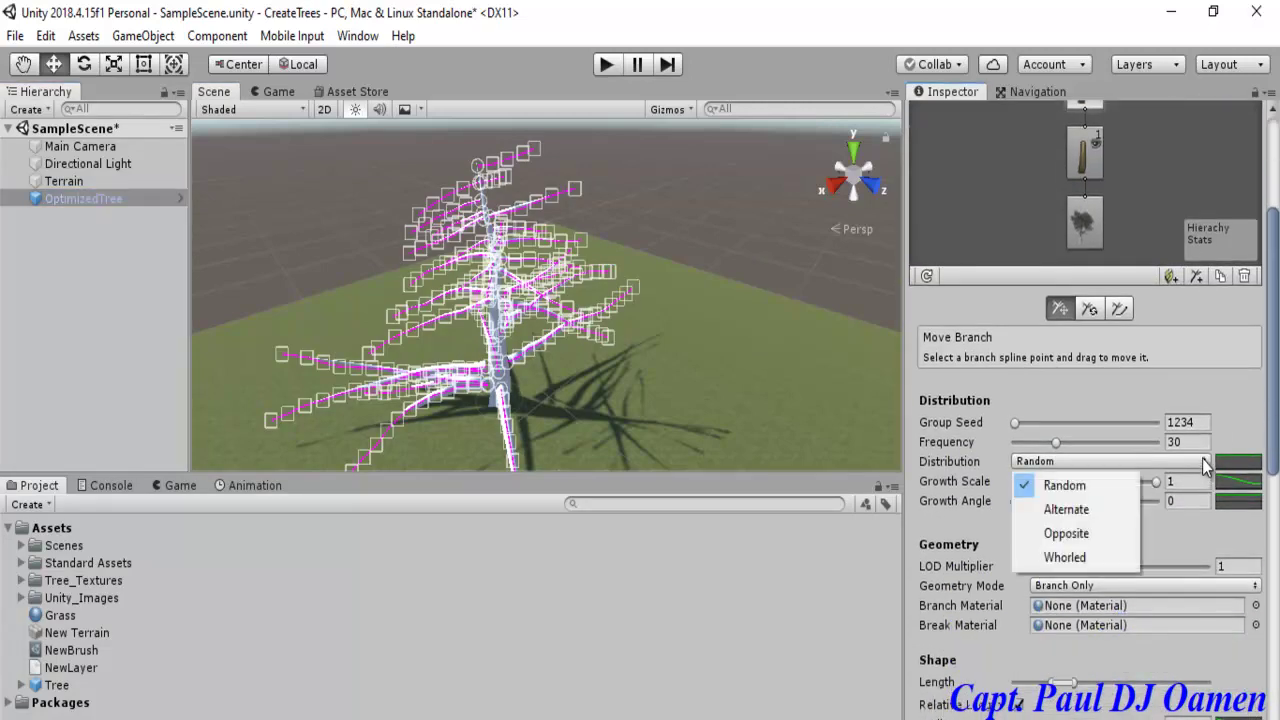
click(1068, 510)
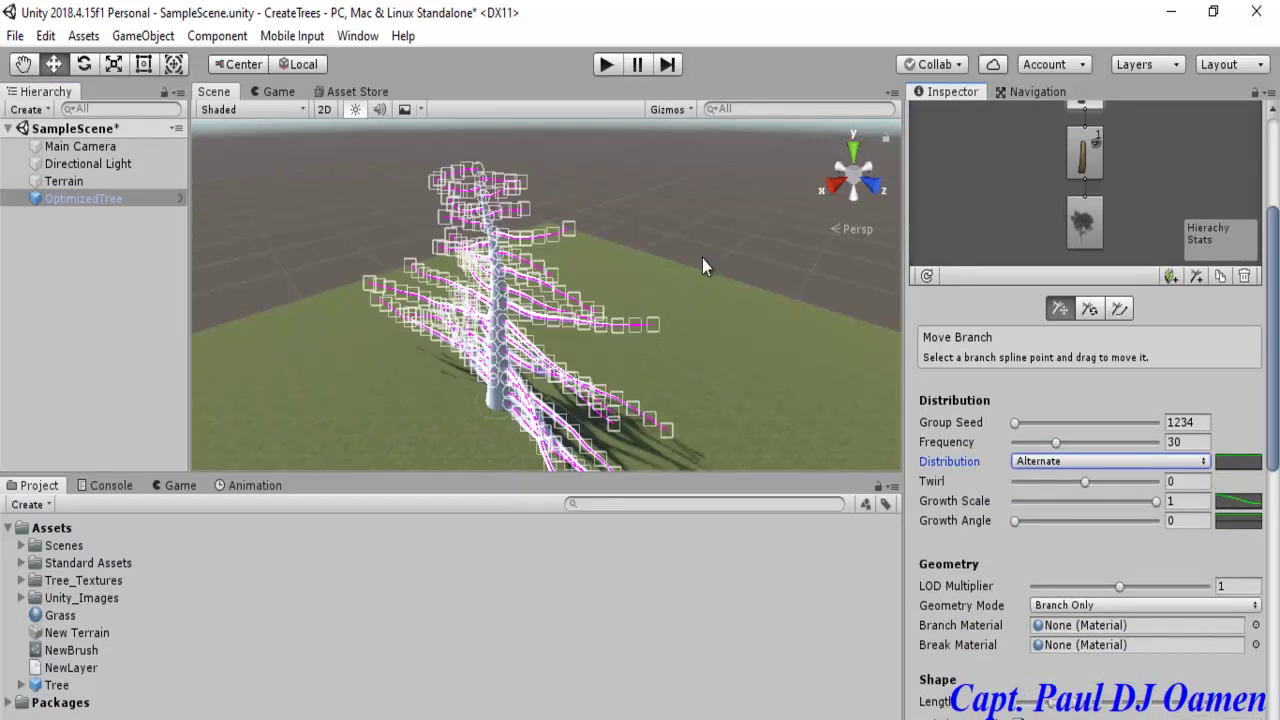
Set the branch group's Distribution to Opposite and check the tree without its spline handles
click(704, 256)
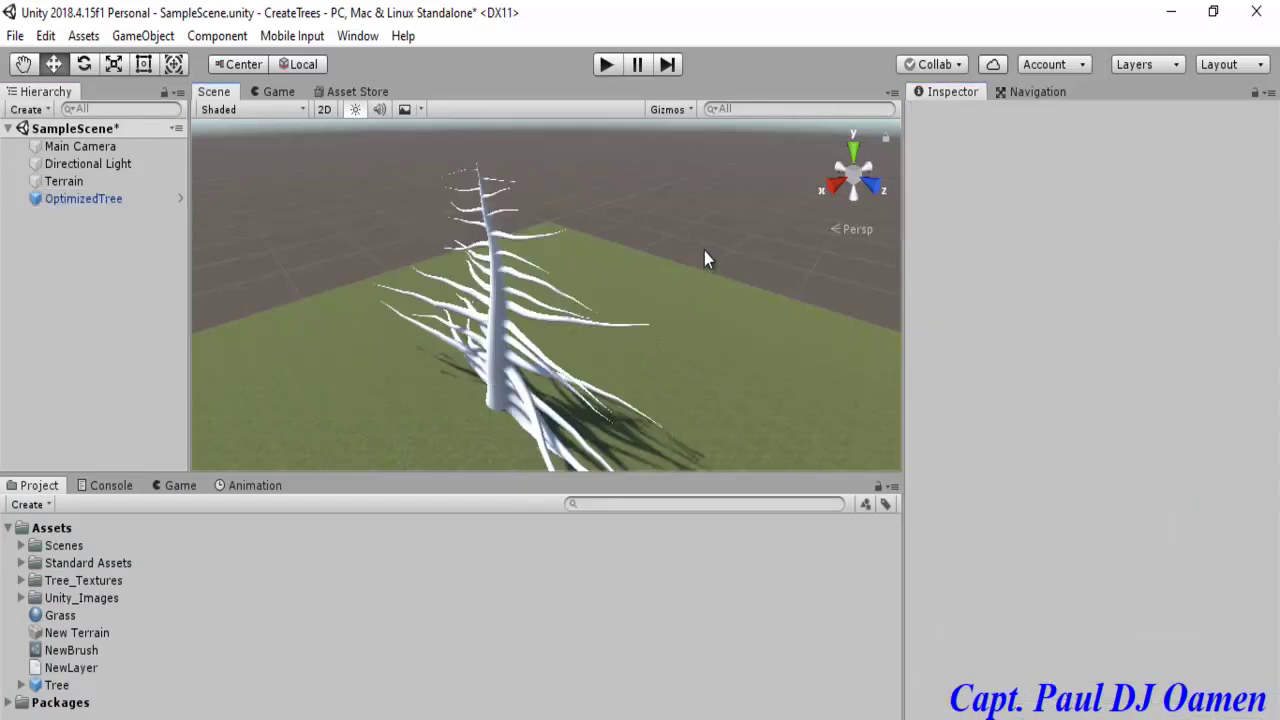
click(79, 197)
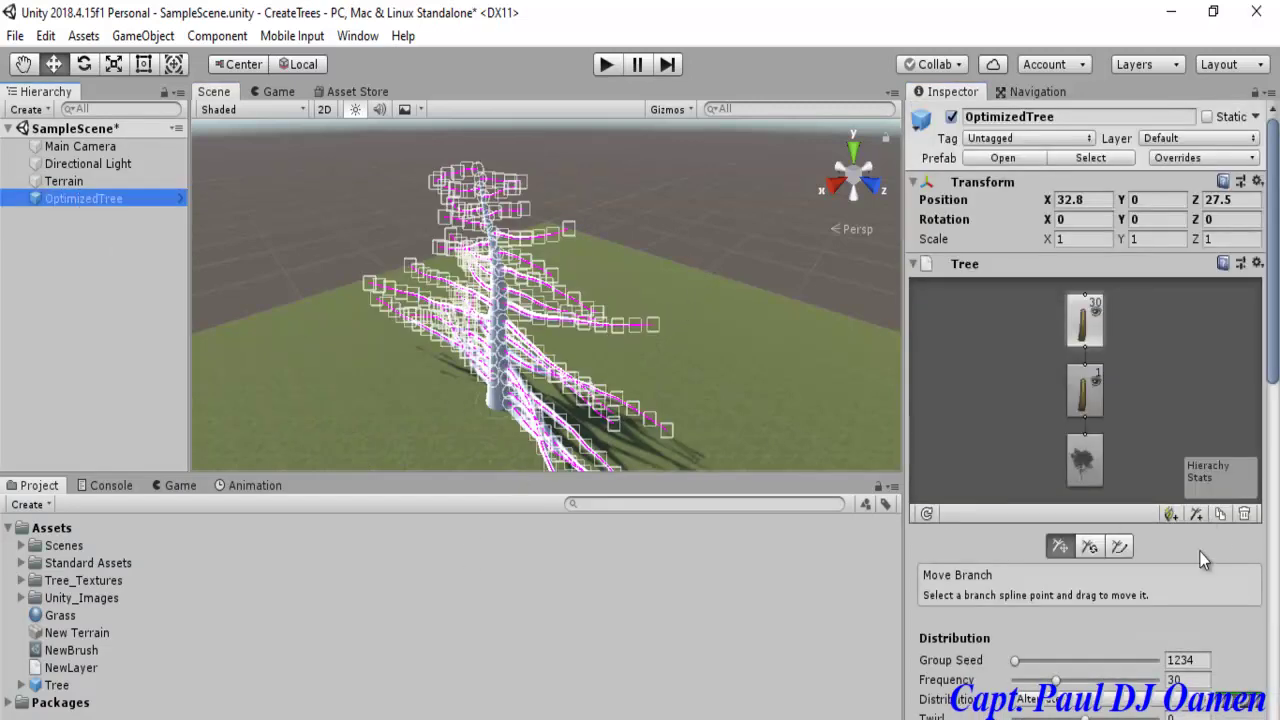
drag(1273, 414, 1274, 434)
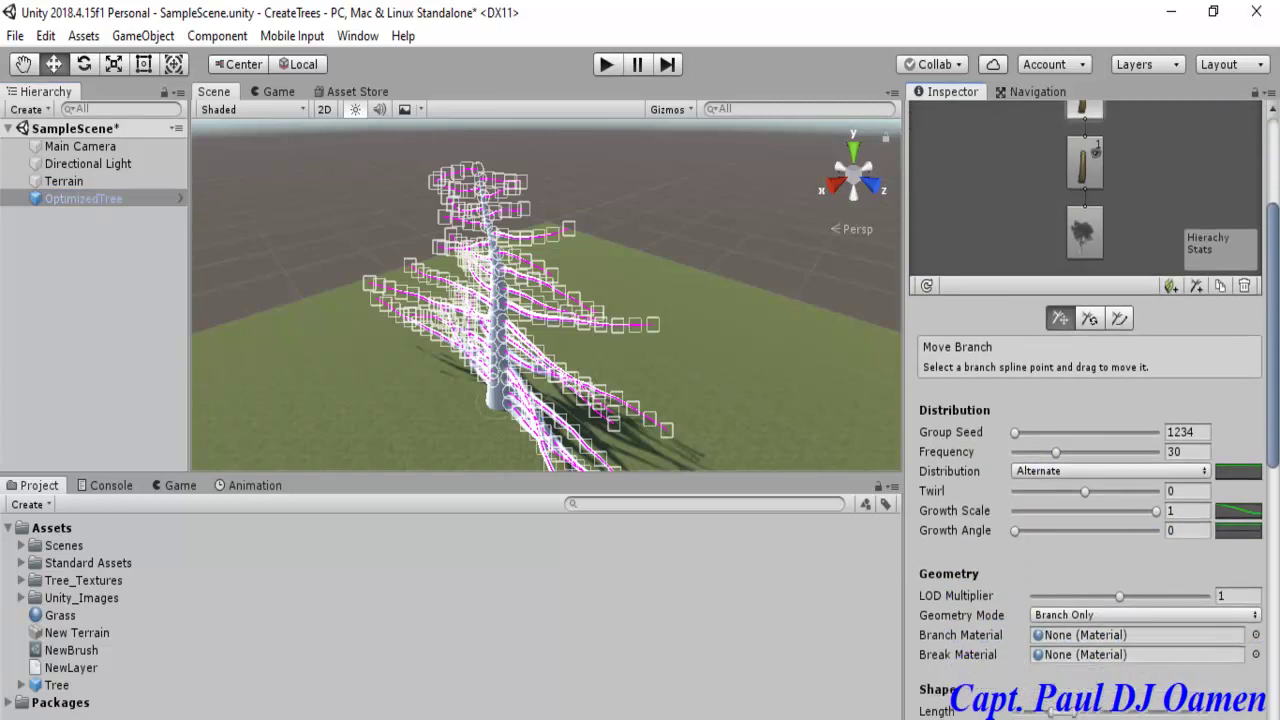
click(1204, 473)
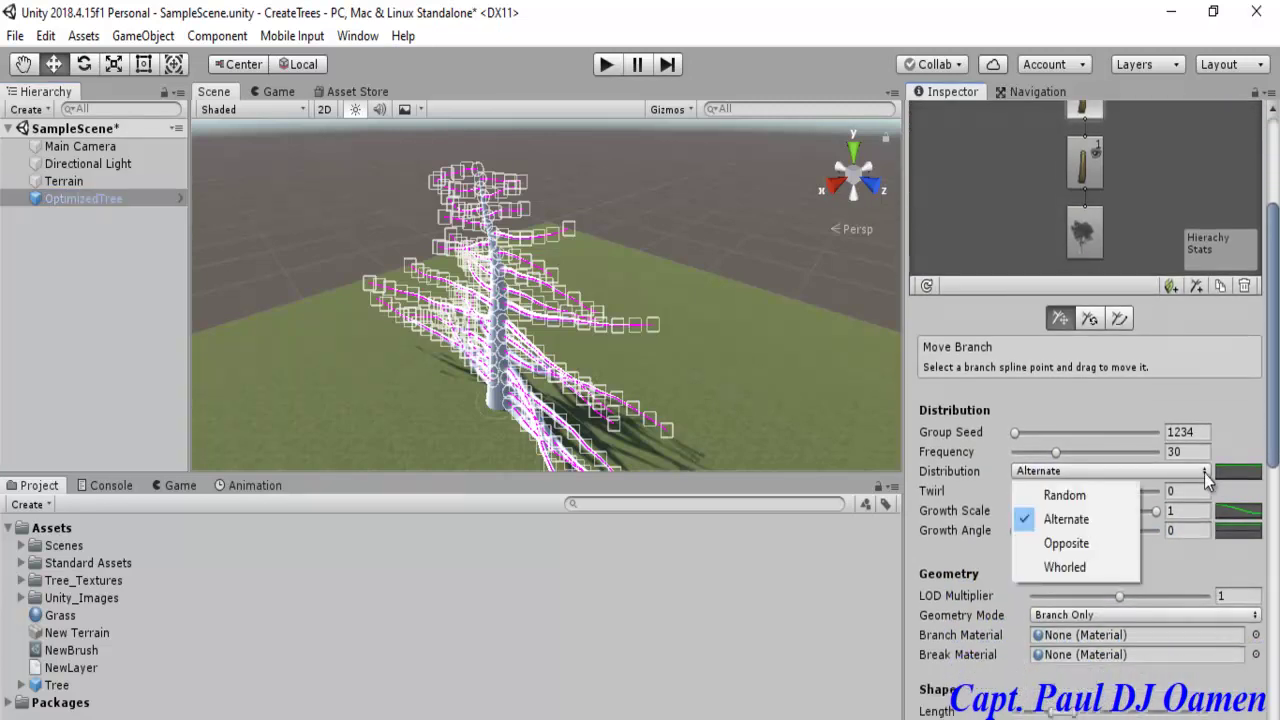
click(918, 515)
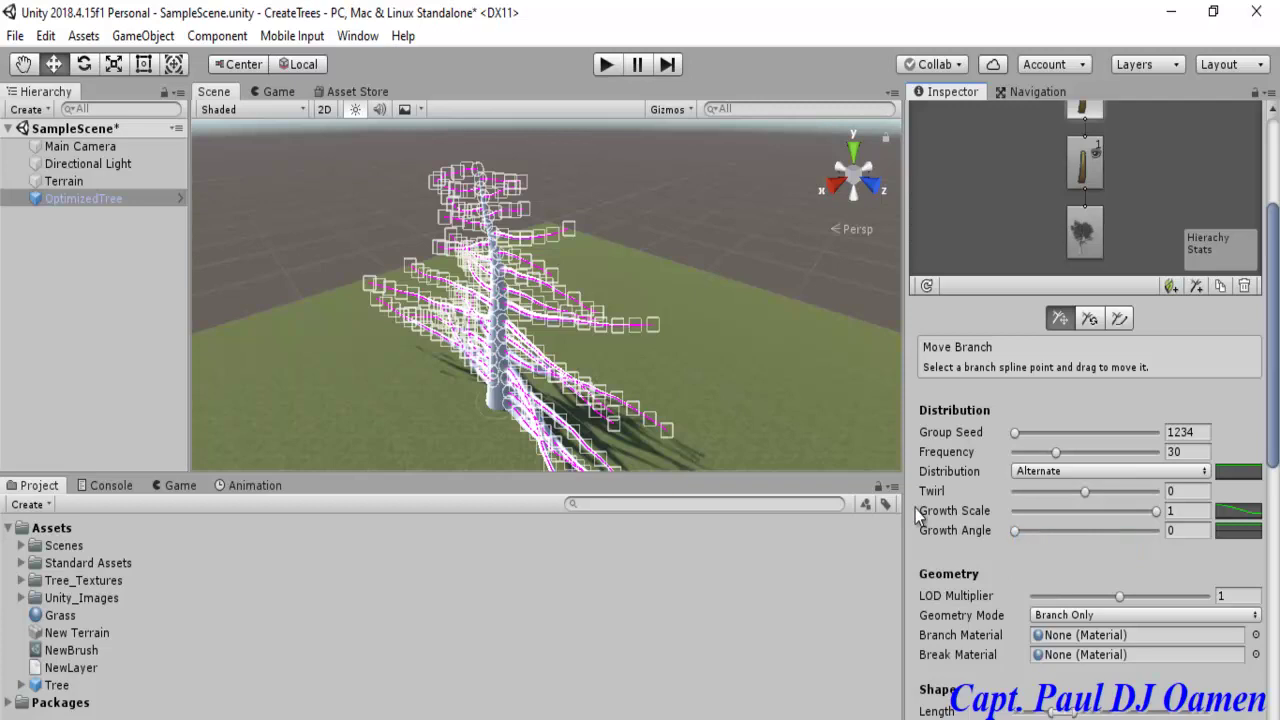
click(710, 224)
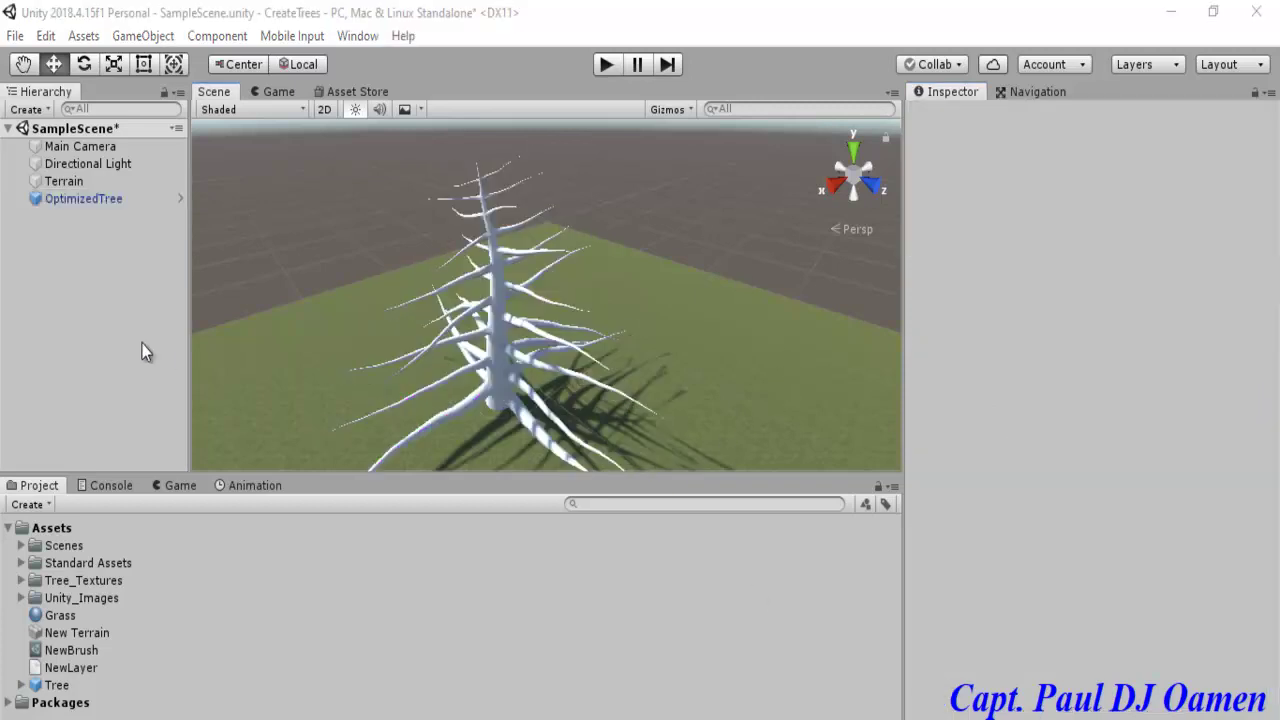
Reselect the tree, set the branch group's Distribution to Whorled and check the branches without their handles
click(98, 201)
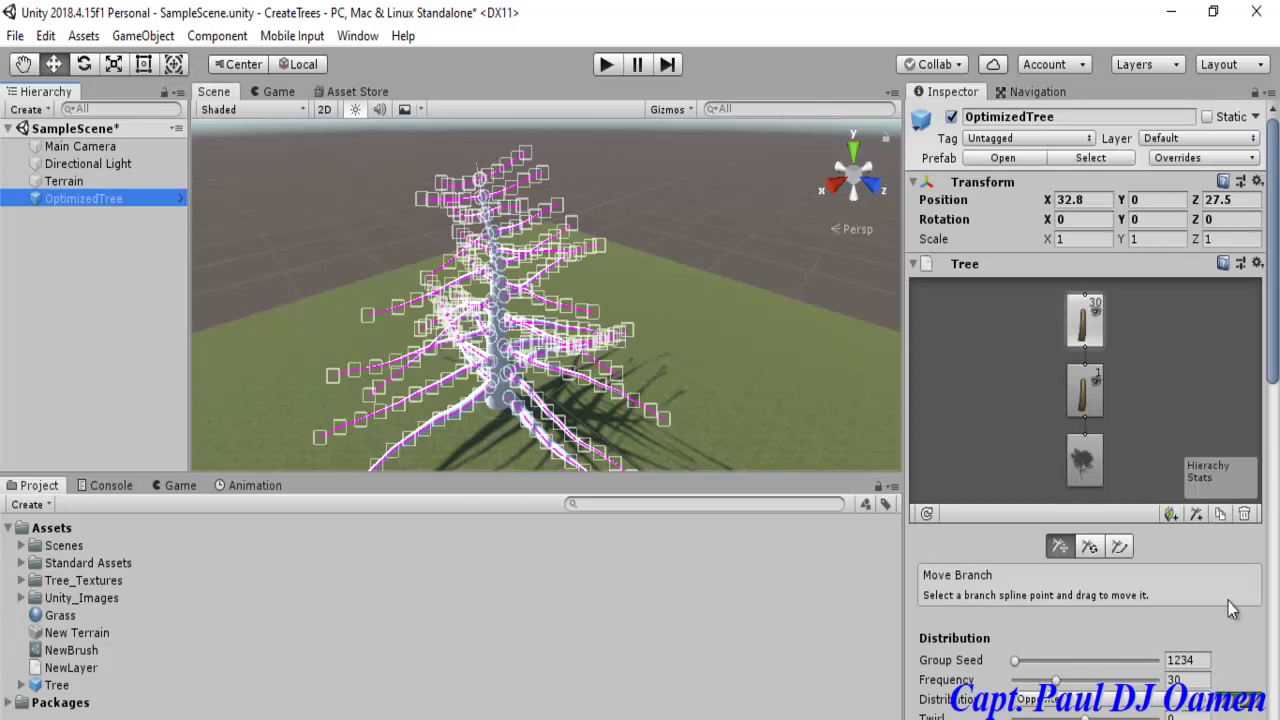
click(1274, 395)
scroll(1260, 450, down, 5)
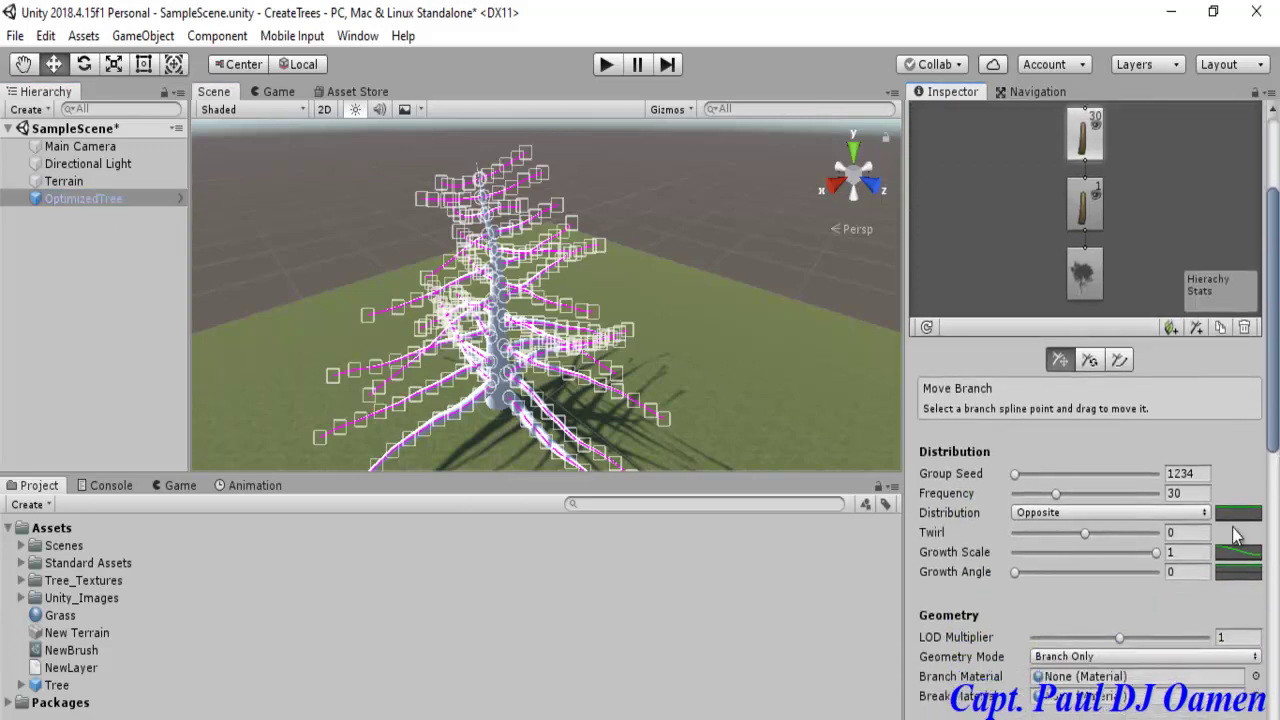
click(1203, 515)
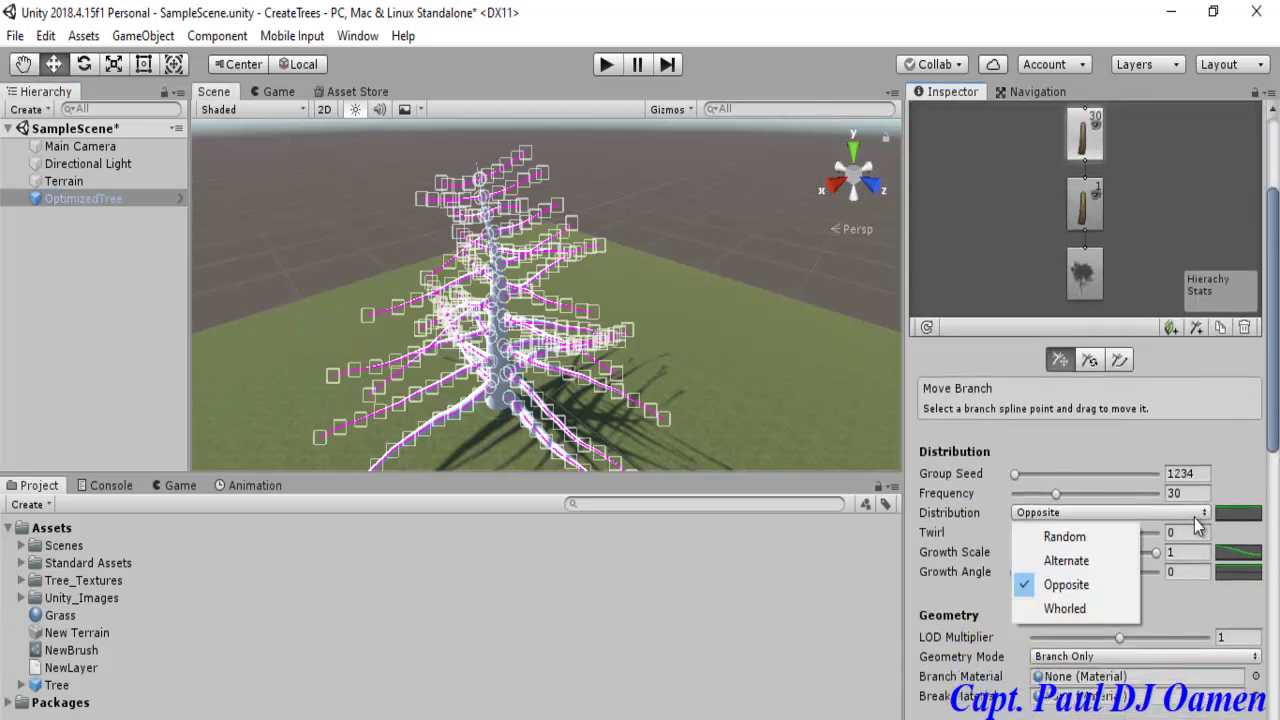
click(1068, 610)
click(706, 245)
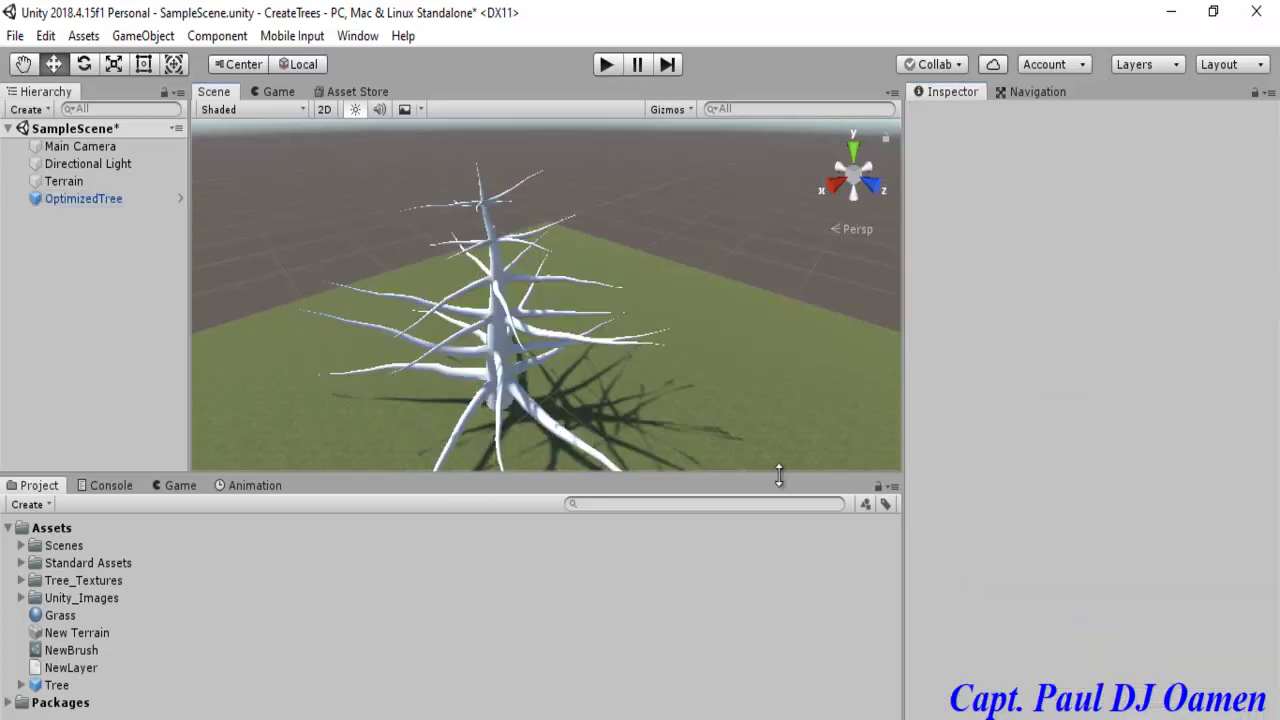
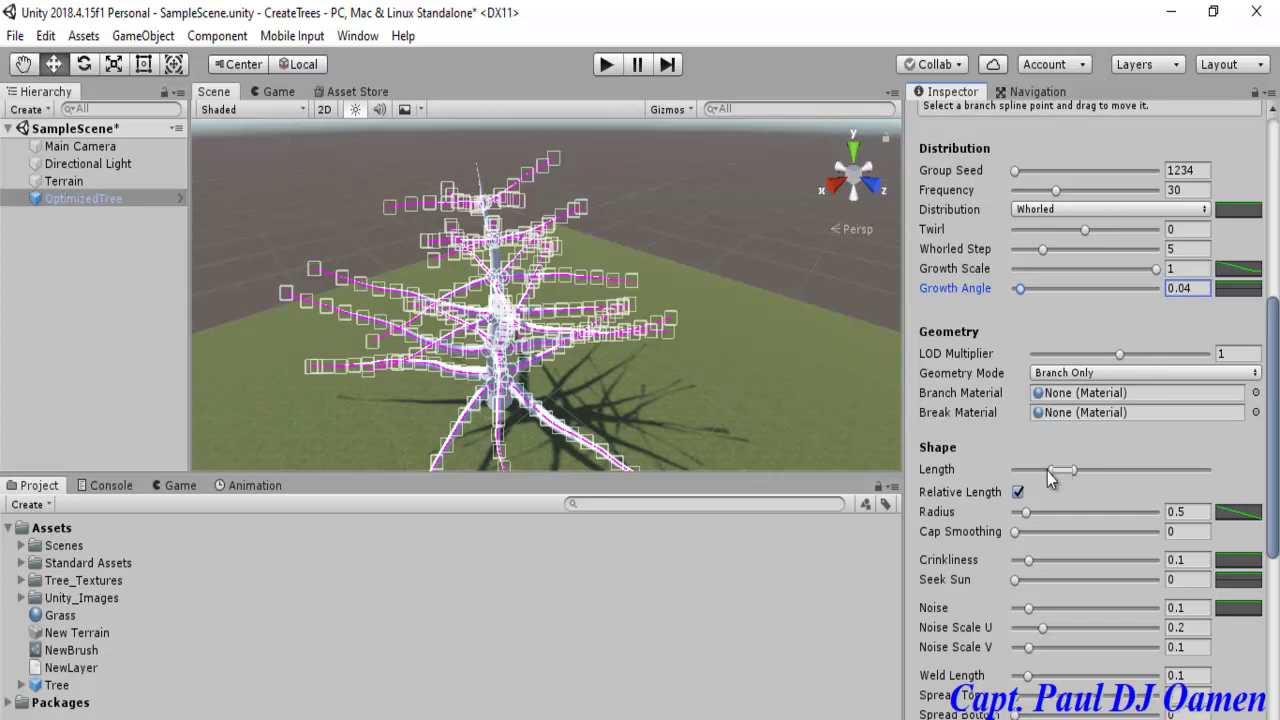
Lengthen the branches by raising both the minimum and maximum ends of the branch group's Length range
drag(1052, 469, 1022, 470)
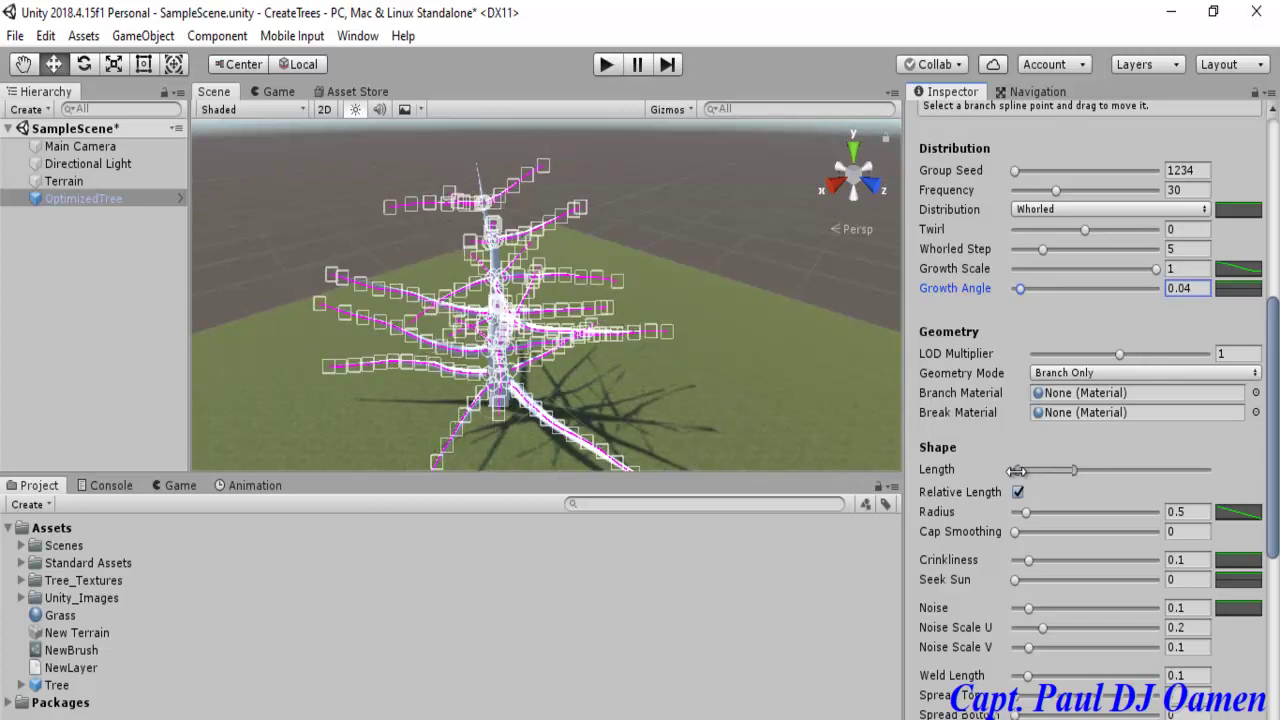
click(644, 182)
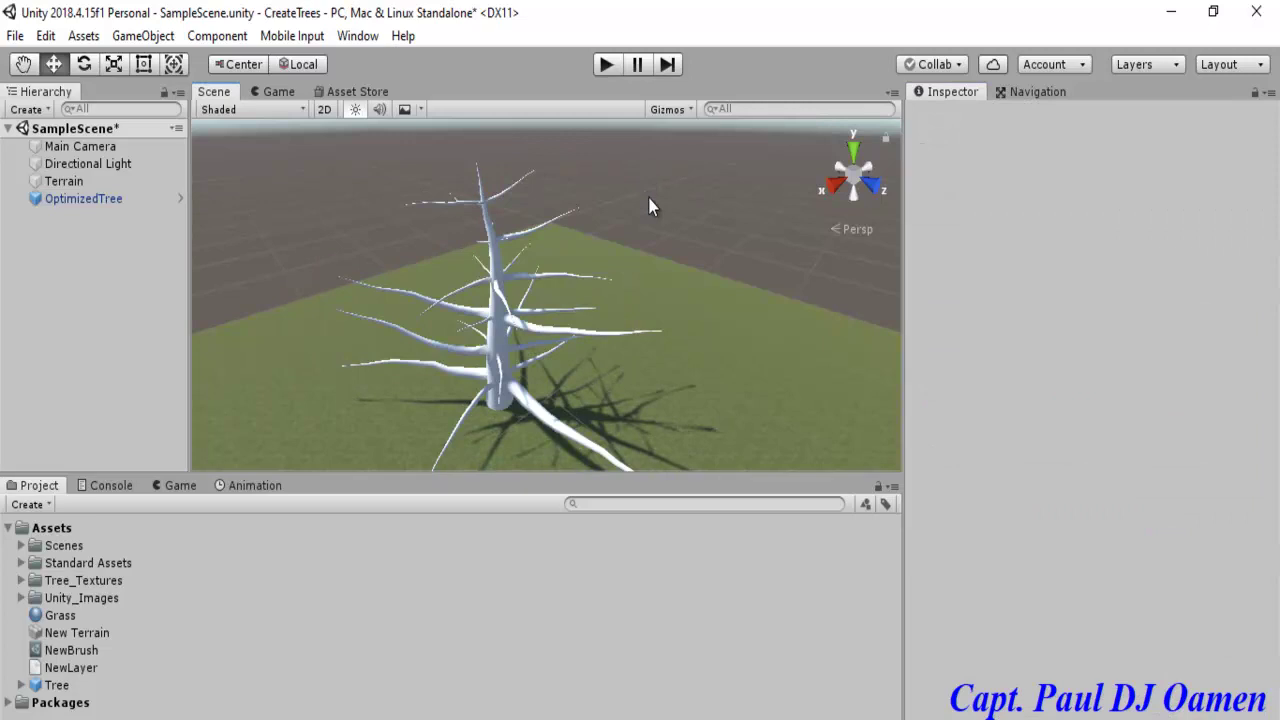
click(91, 198)
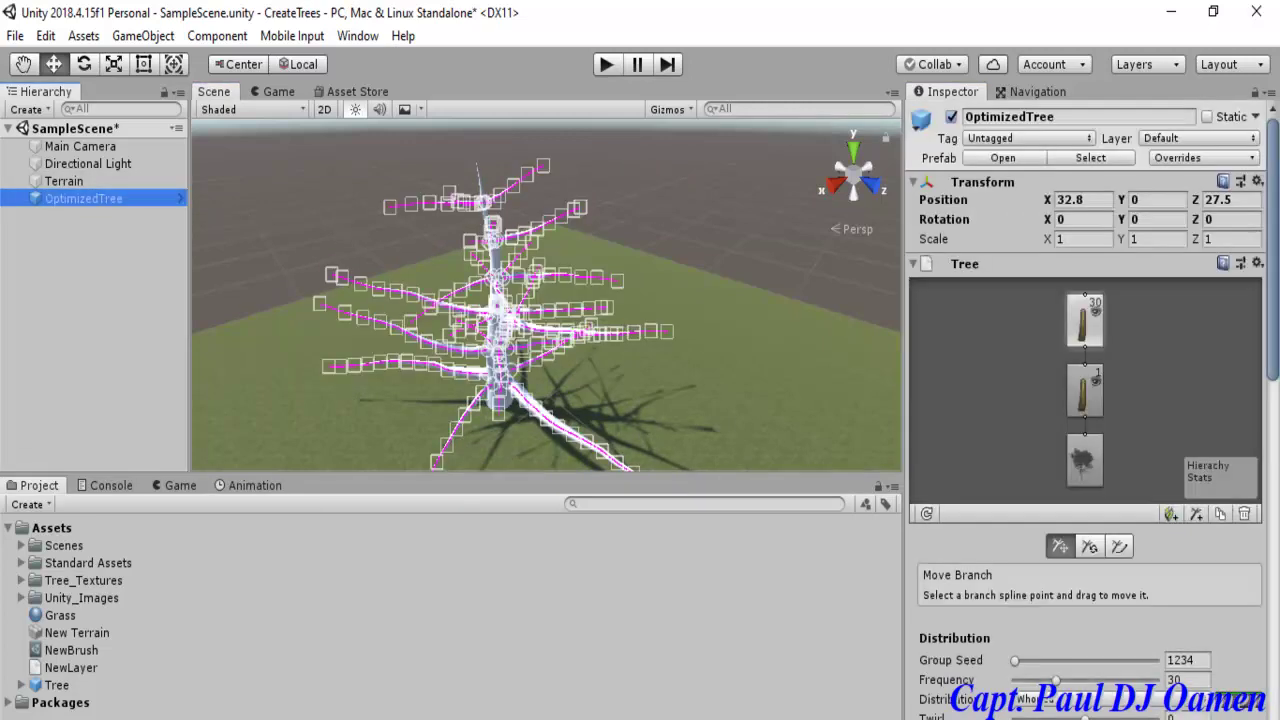
drag(1270, 368, 1271, 532)
mouse_move(1073, 512)
mouse_down()
mouse_move(1155, 503)
mouse_move(992, 509)
mouse_move(1095, 516)
mouse_up()
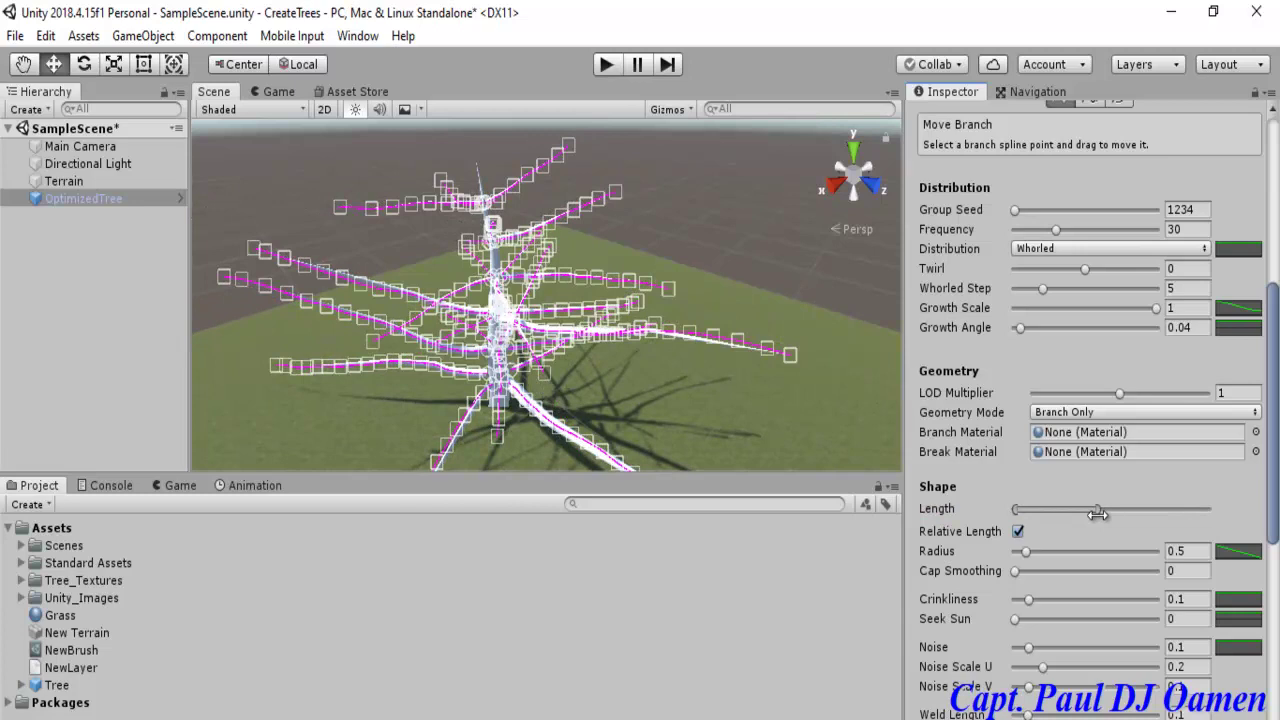
click(1017, 511)
drag(1031, 510, 1062, 509)
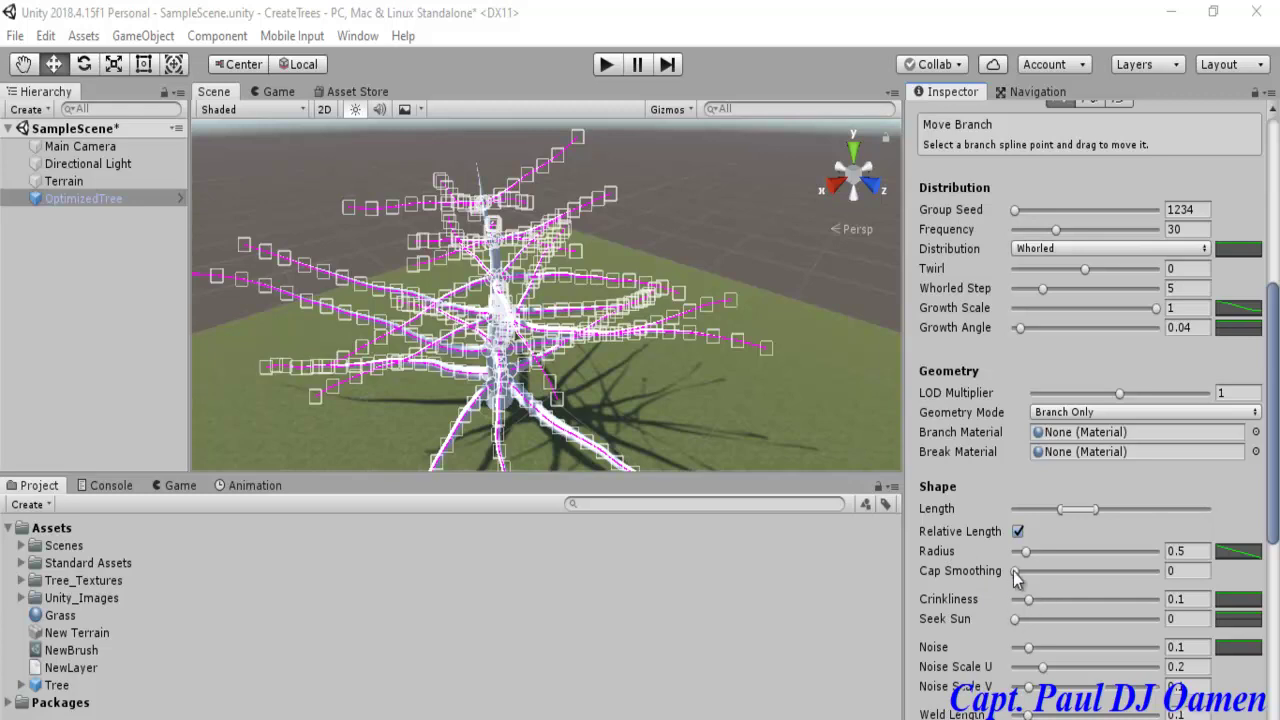
Set the branch group's Cap Smoothing to 0.02 and its Seek Sun to 0.3
mouse_move(1013, 571)
mouse_down()
mouse_move(1074, 571)
mouse_move(1006, 578)
mouse_move(1017, 578)
mouse_up()
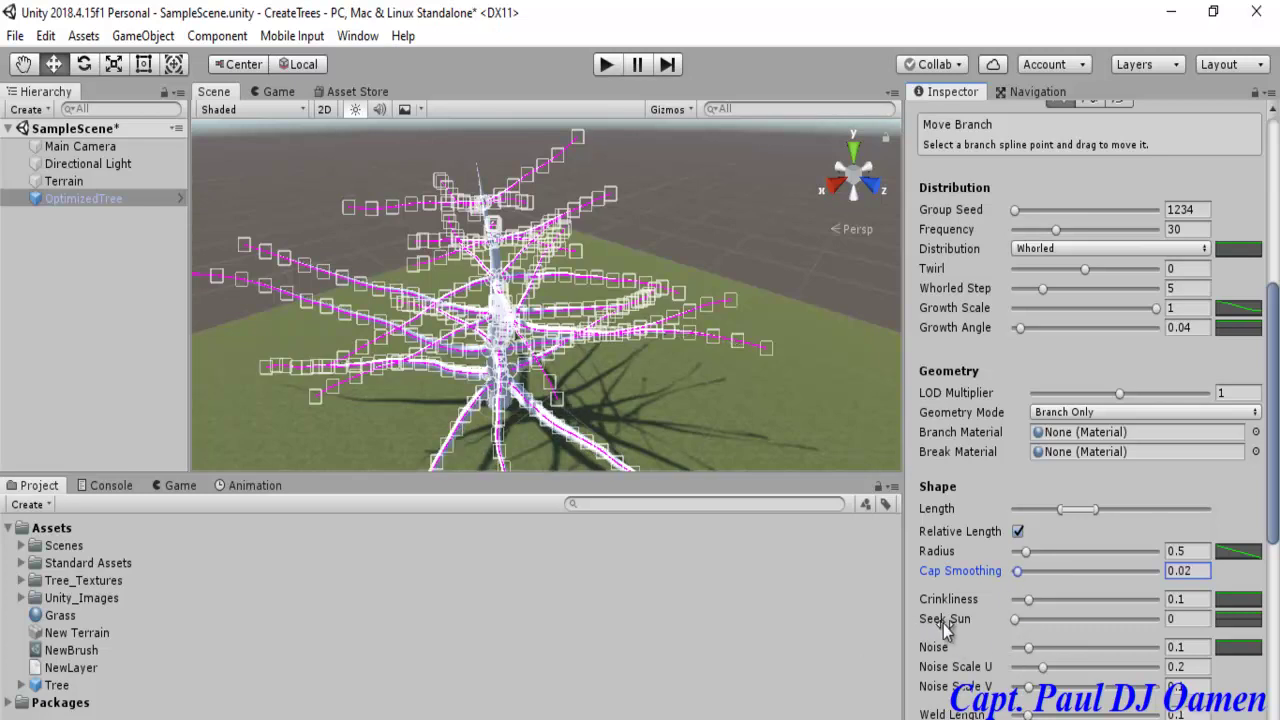
click(1200, 620)
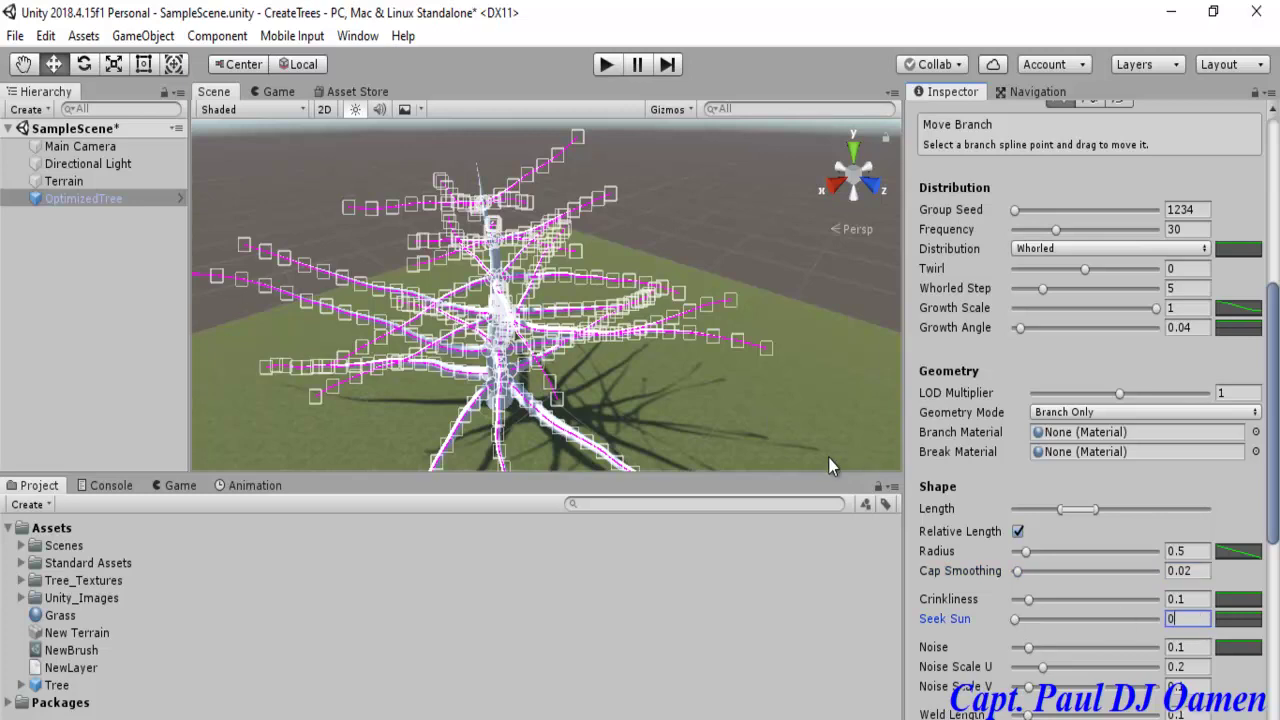
text(.3)
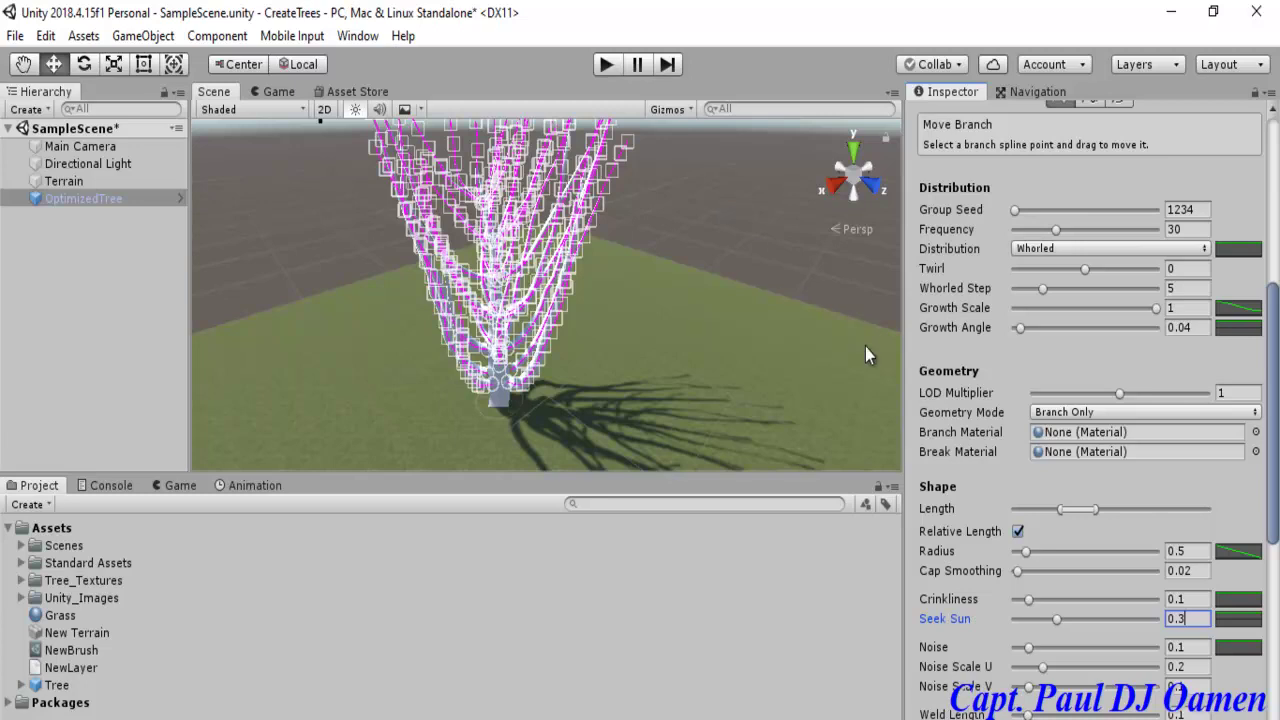
click(697, 237)
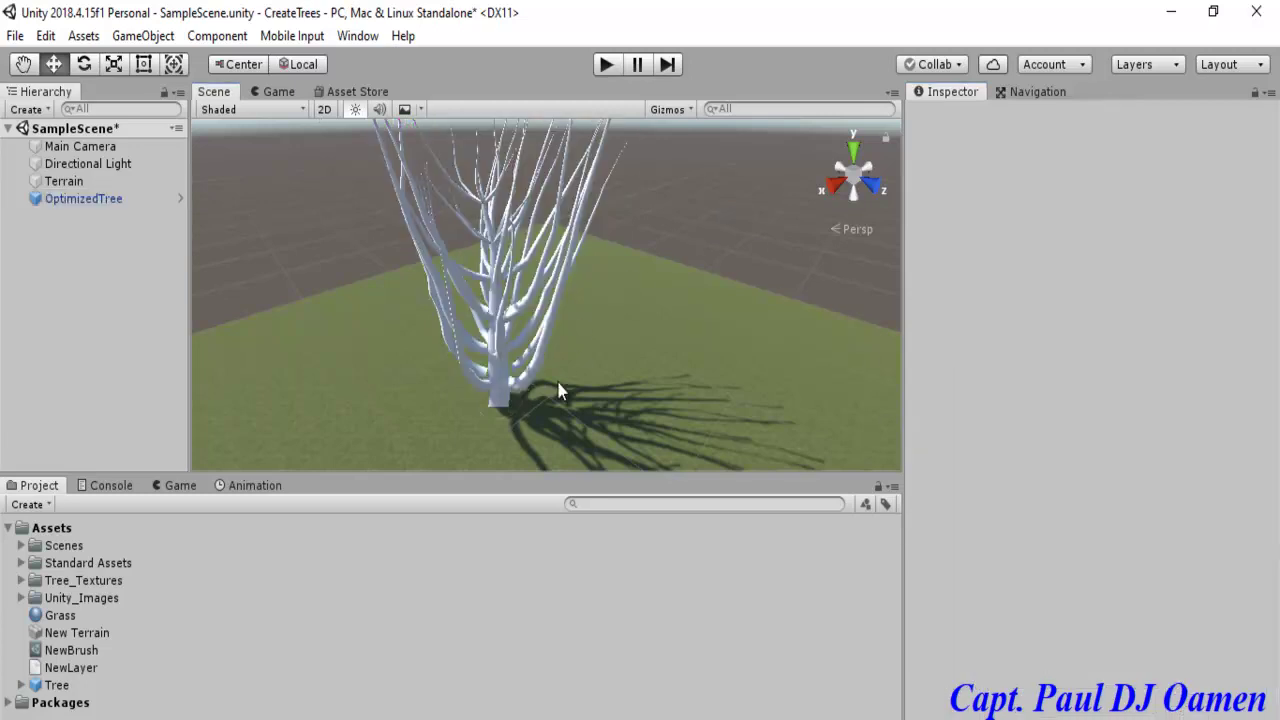
scroll(600, 400, up, 2)
scroll(600, 400, down, 5)
scroll(600, 395, up, 3)
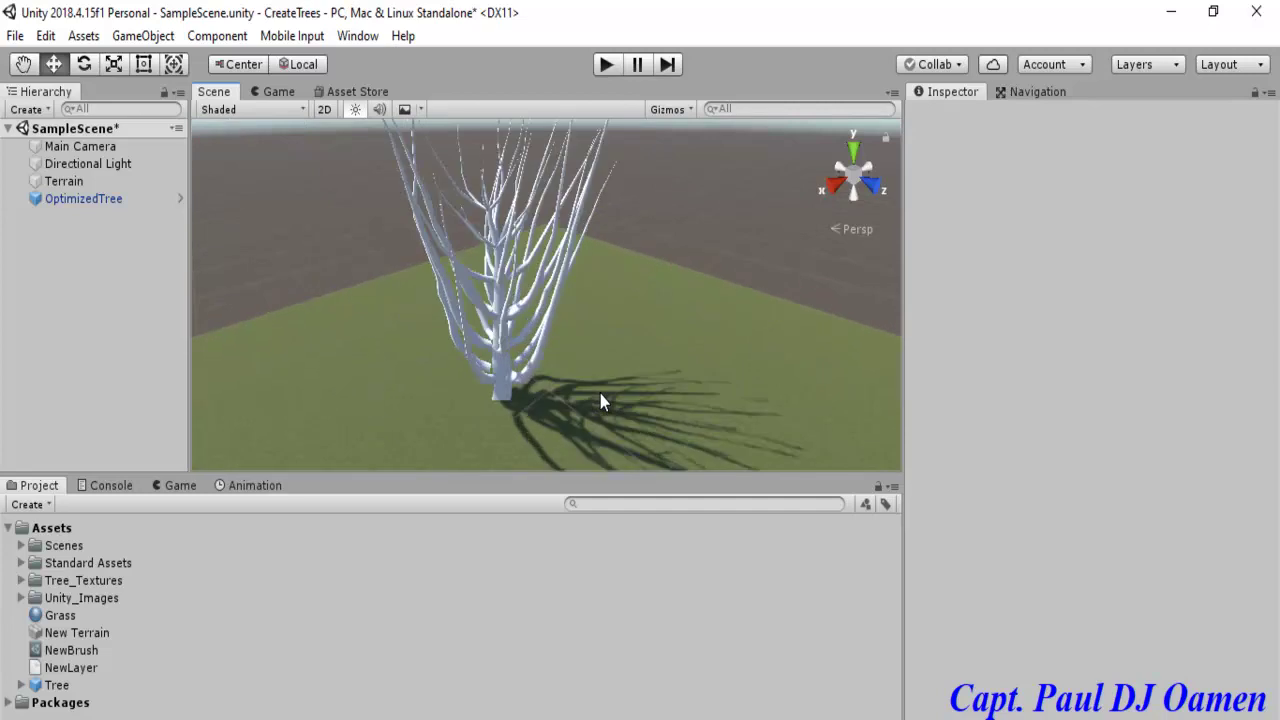
click(76, 200)
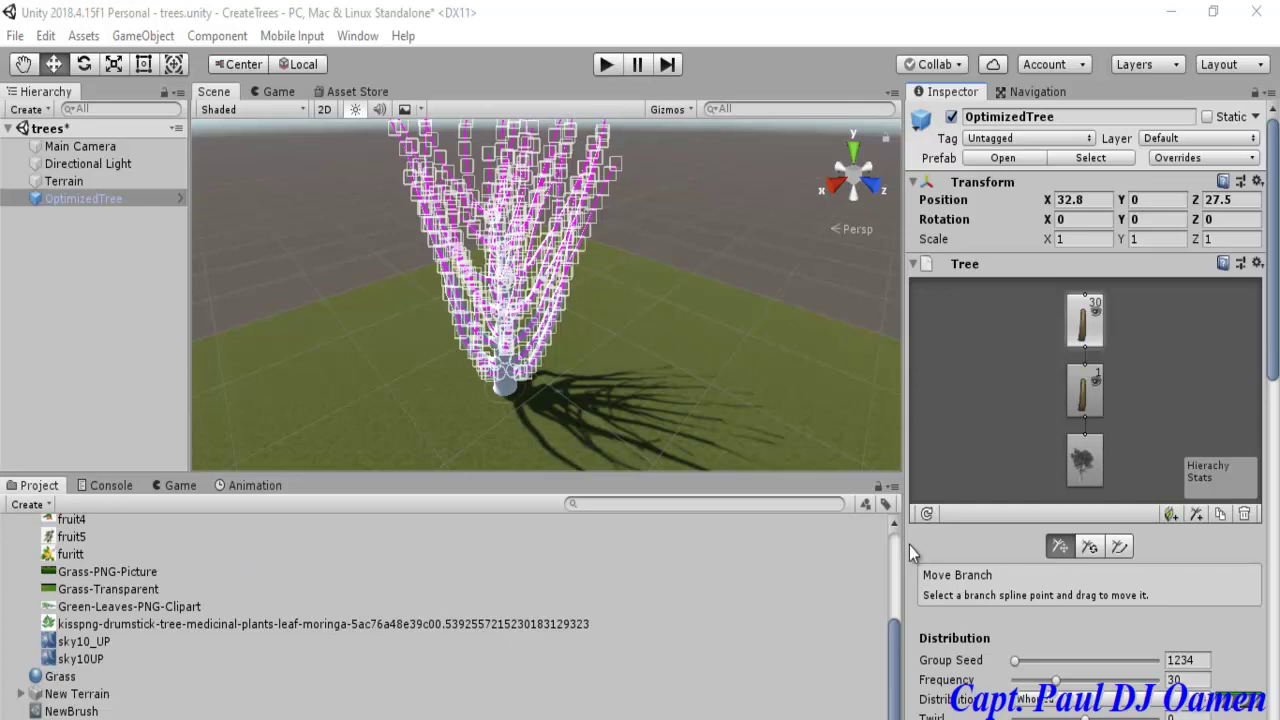
Create a new folder named Material in the project's Assets
click(30, 505)
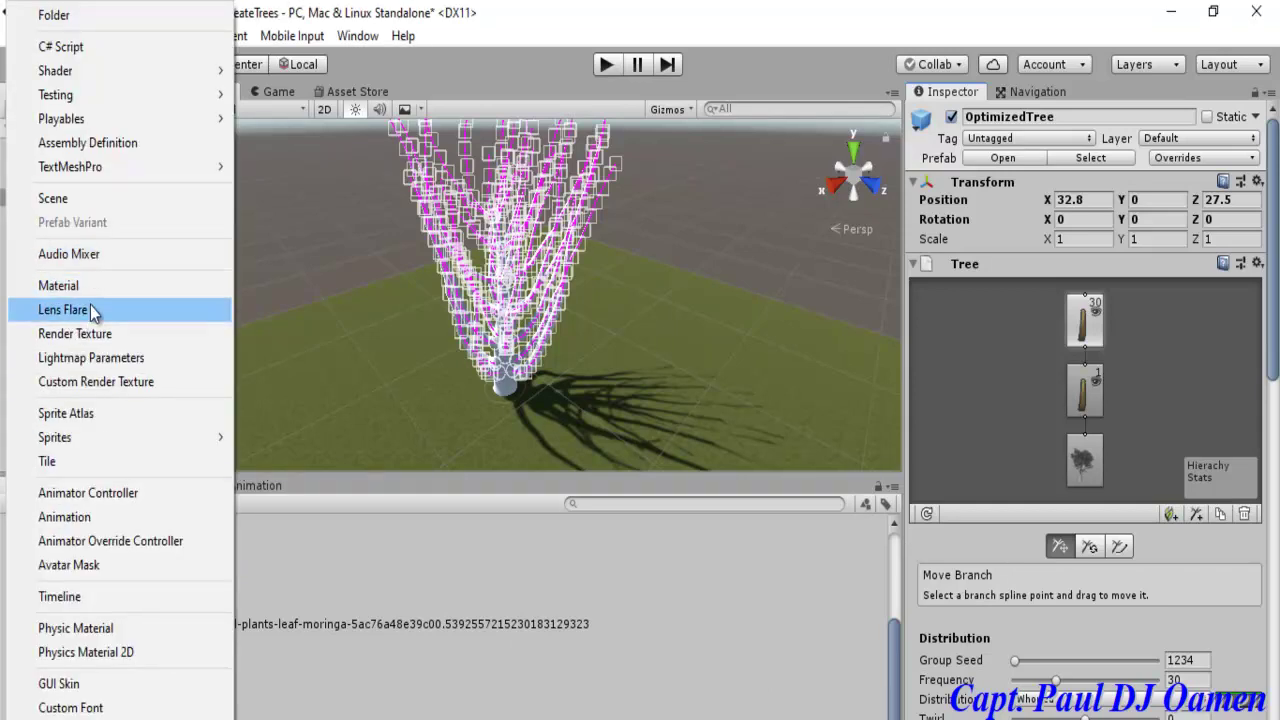
click(75, 18)
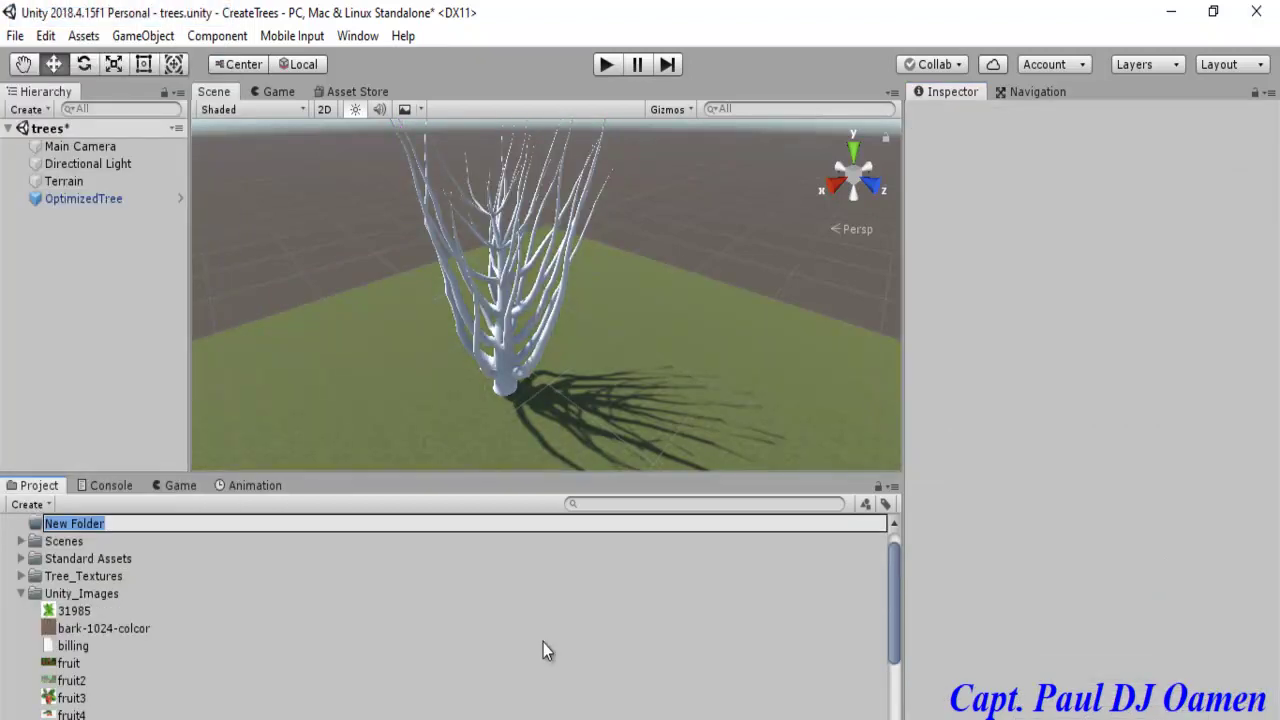
text(Material)
click(543, 645)
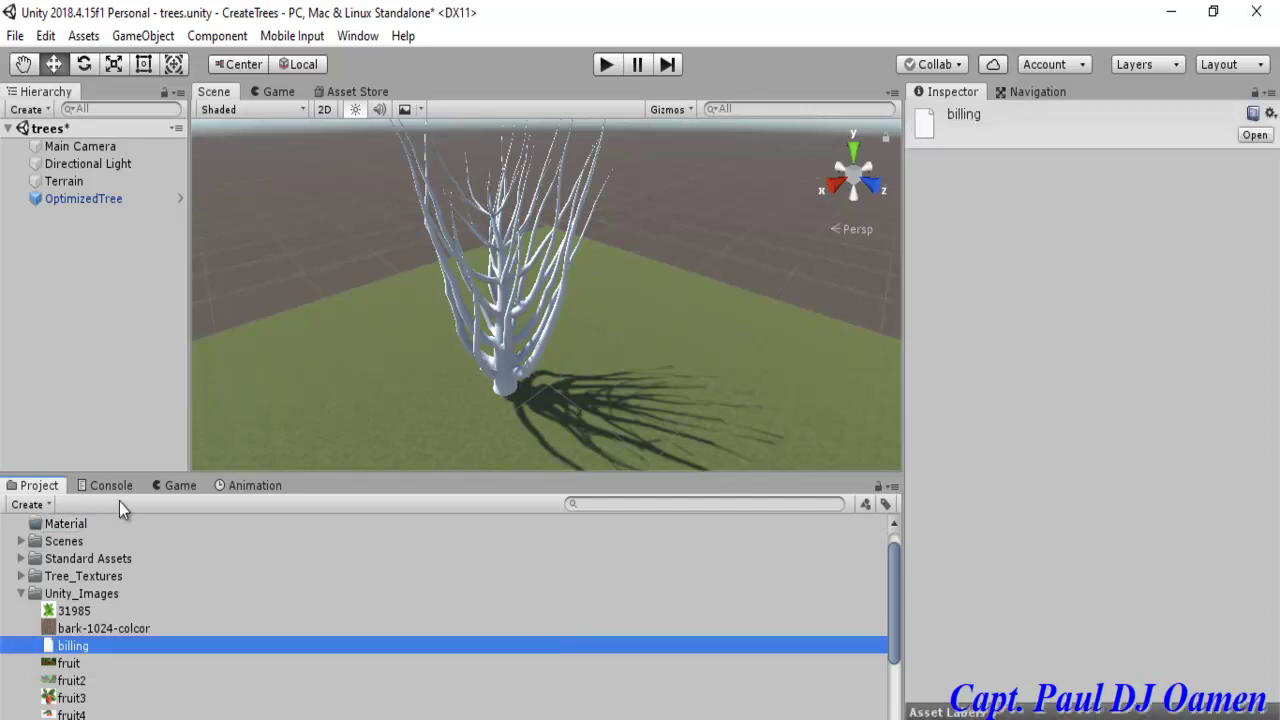
Create a new material named Leaves inside the Material folder
click(78, 526)
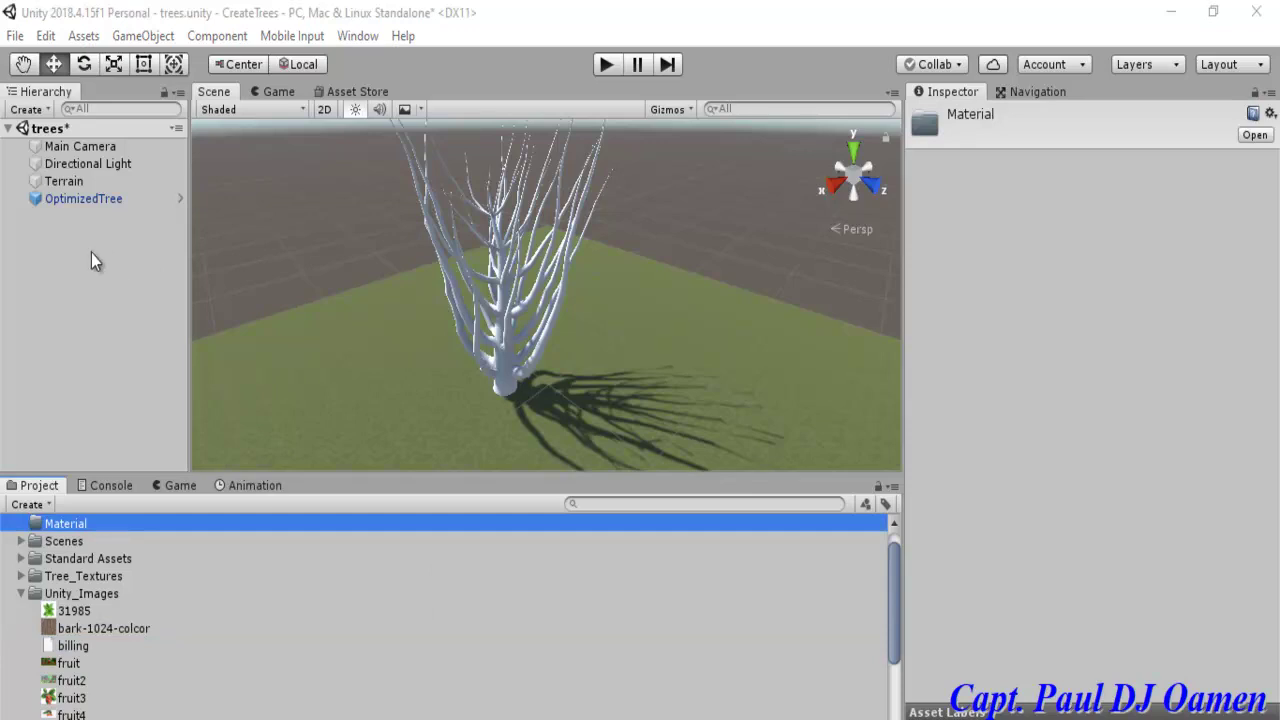
click(45, 505)
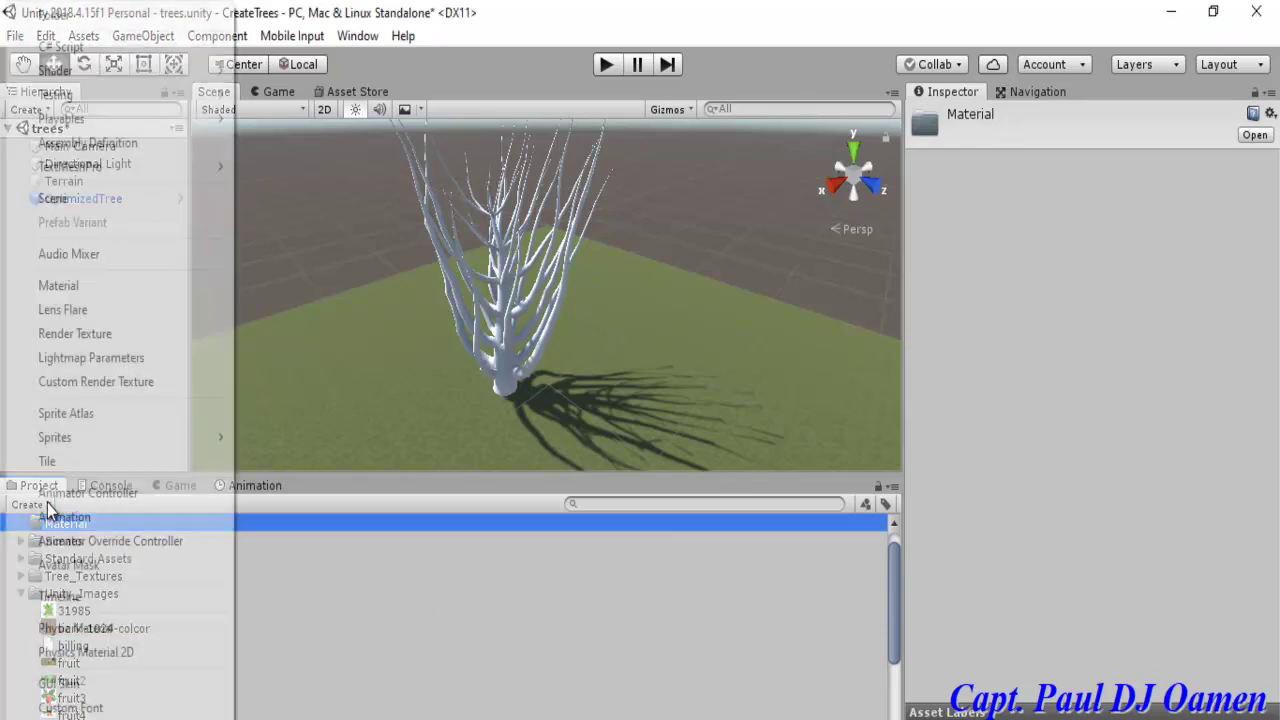
click(97, 290)
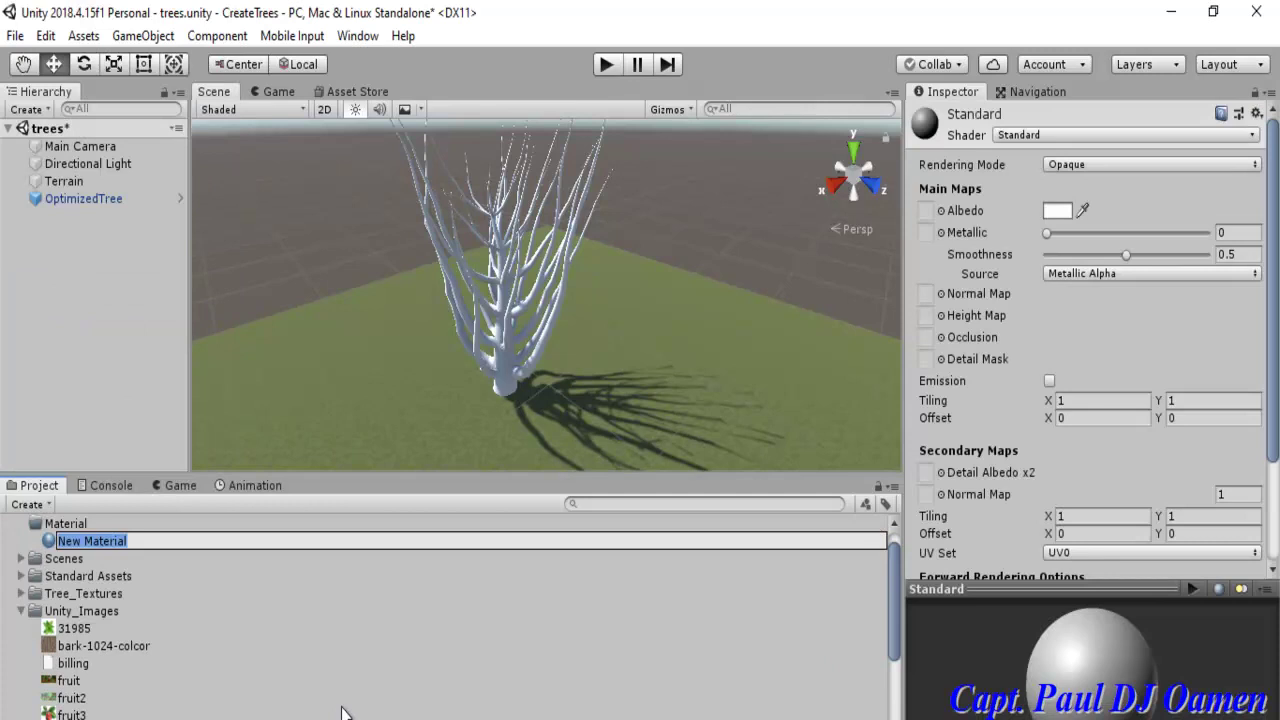
text(Leave)
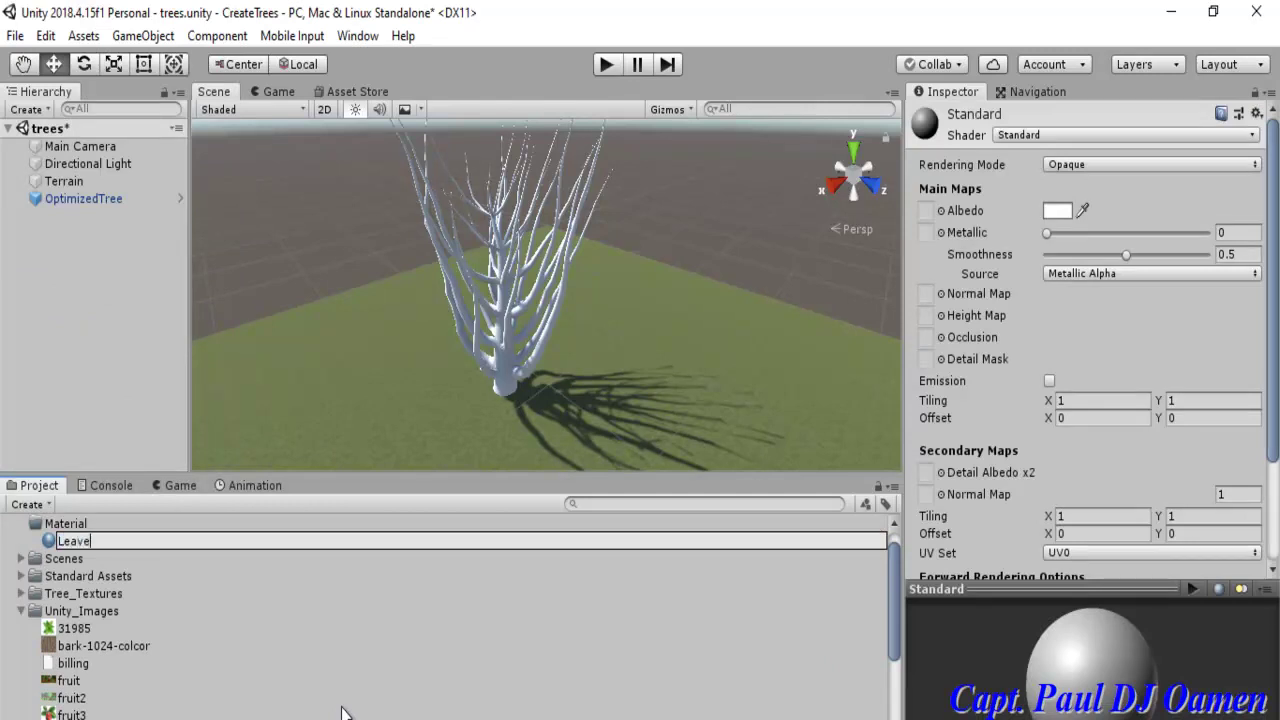
key(Return)
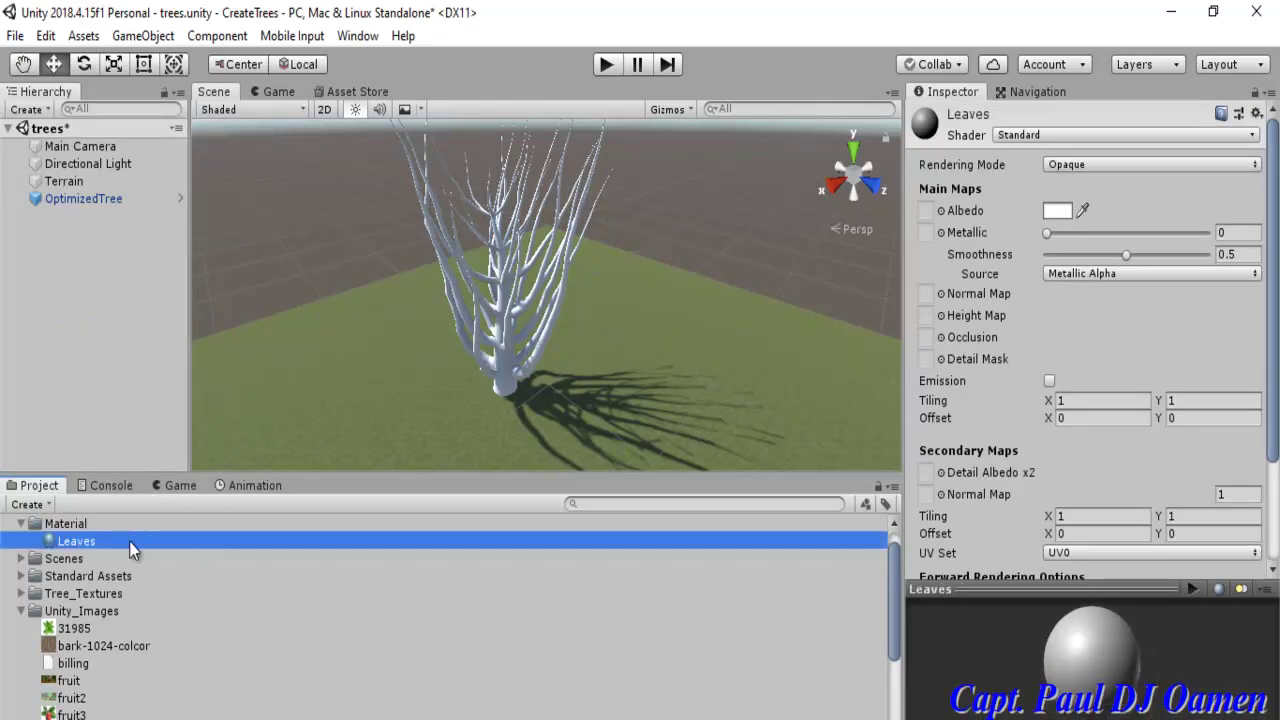
Create a second material named Bark inside the Material folder
click(55, 523)
click(53, 505)
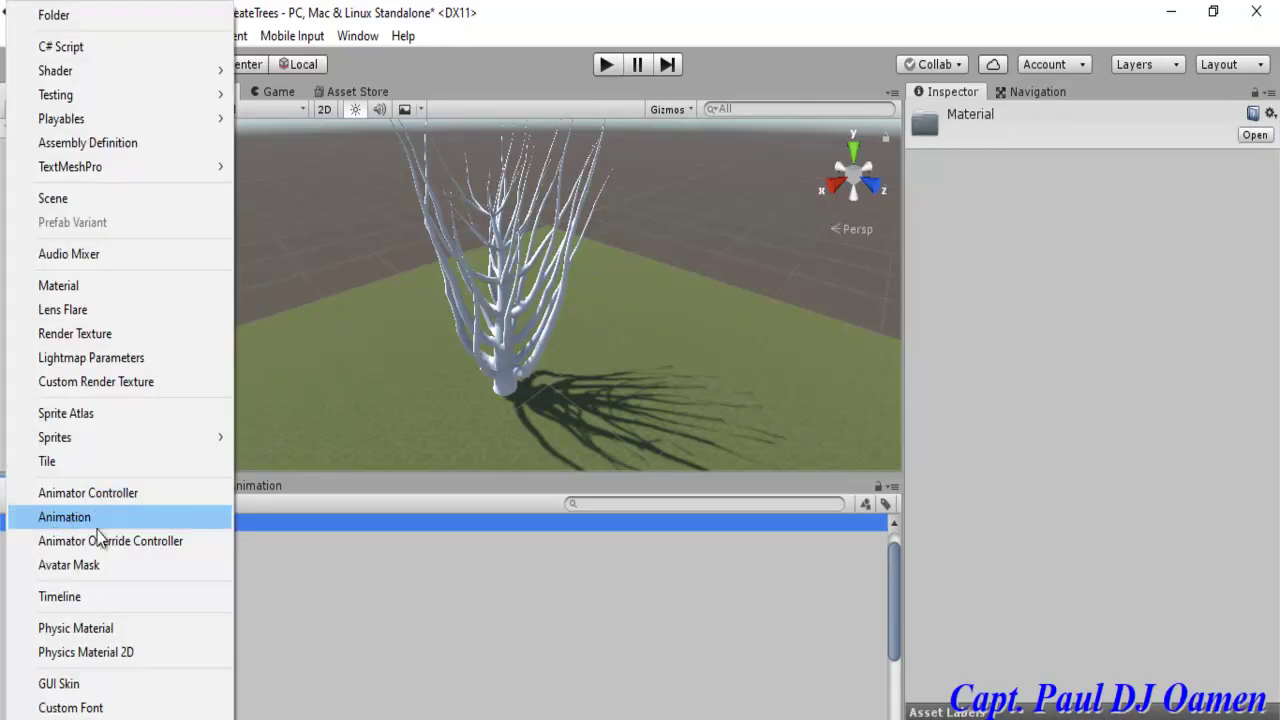
click(100, 287)
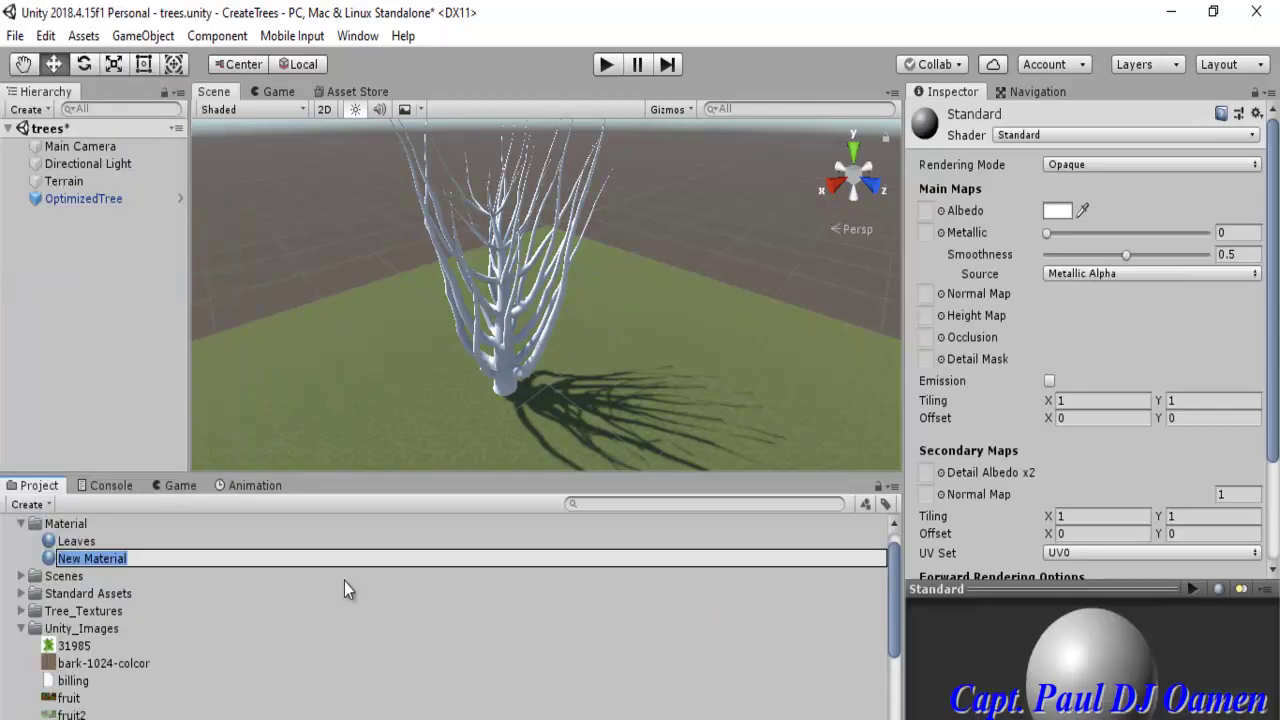
text(B)
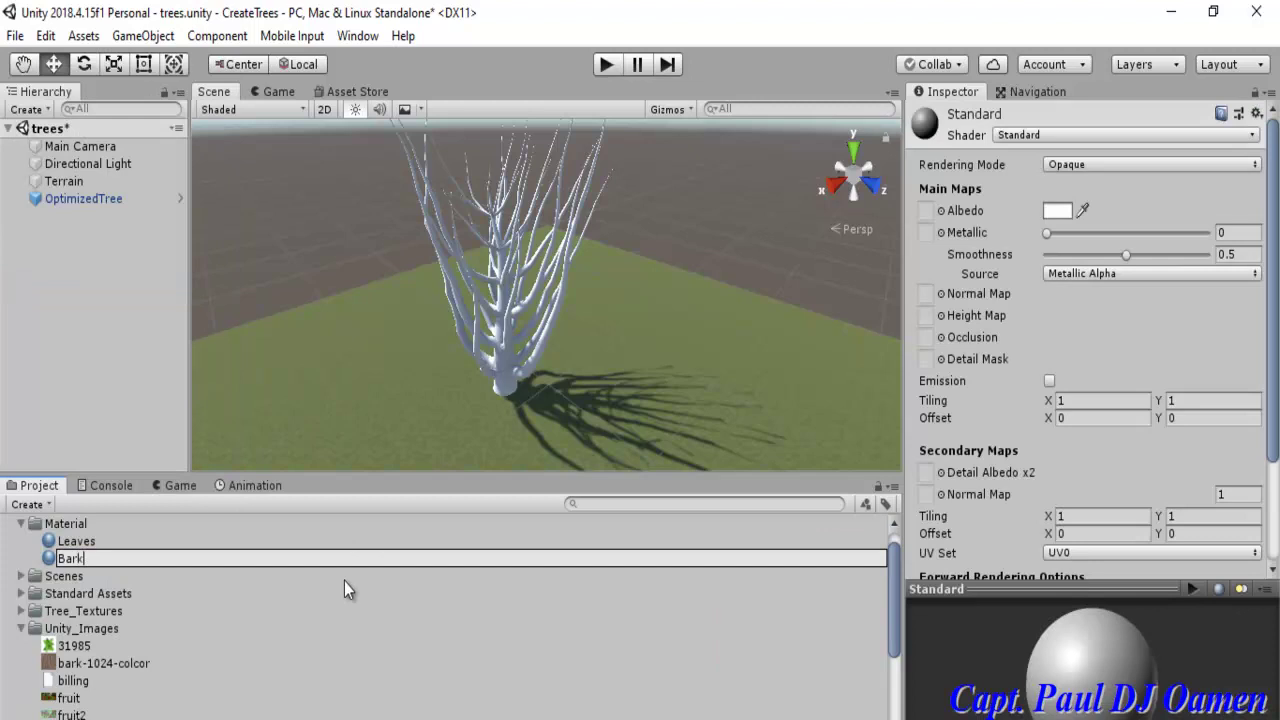
text(ark)
click(380, 680)
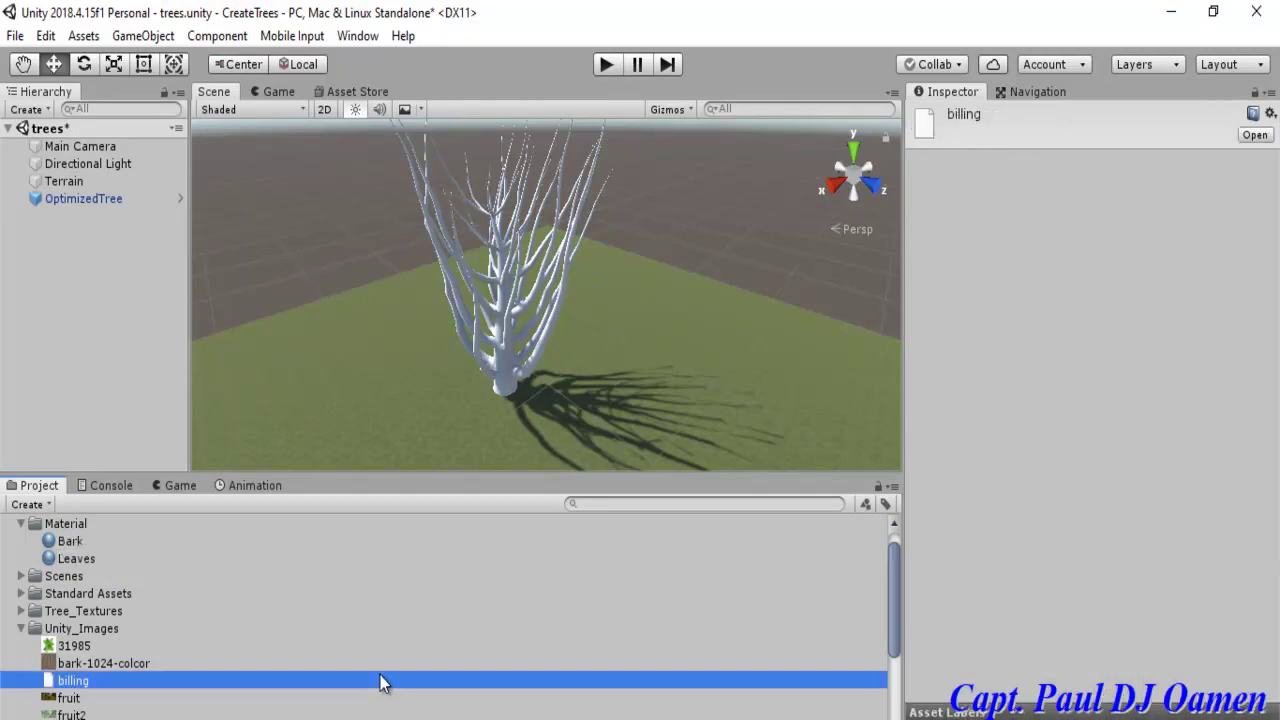
Switch the Project window to the two-column layout so the assets show as thumbnails
click(891, 487)
click(960, 535)
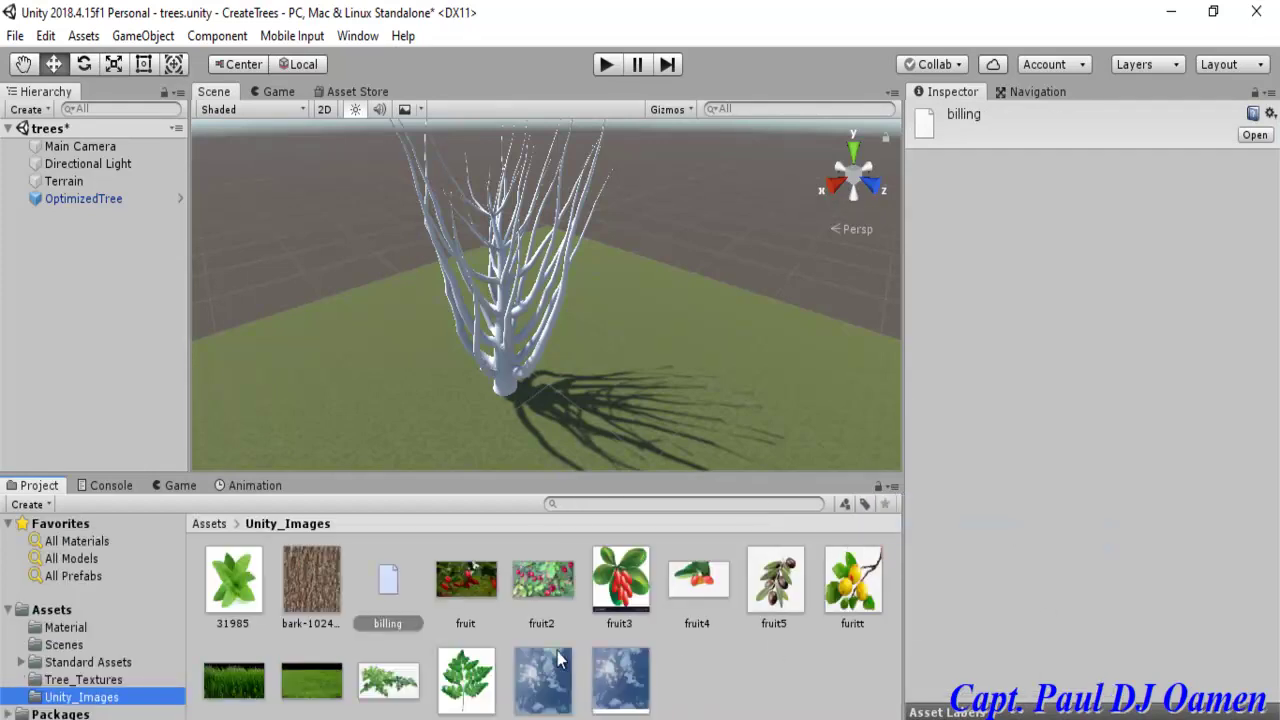
Preview the 31985 leaf texture and the bark-1024 texture in Unity_Images, and return to the Material folder
click(237, 590)
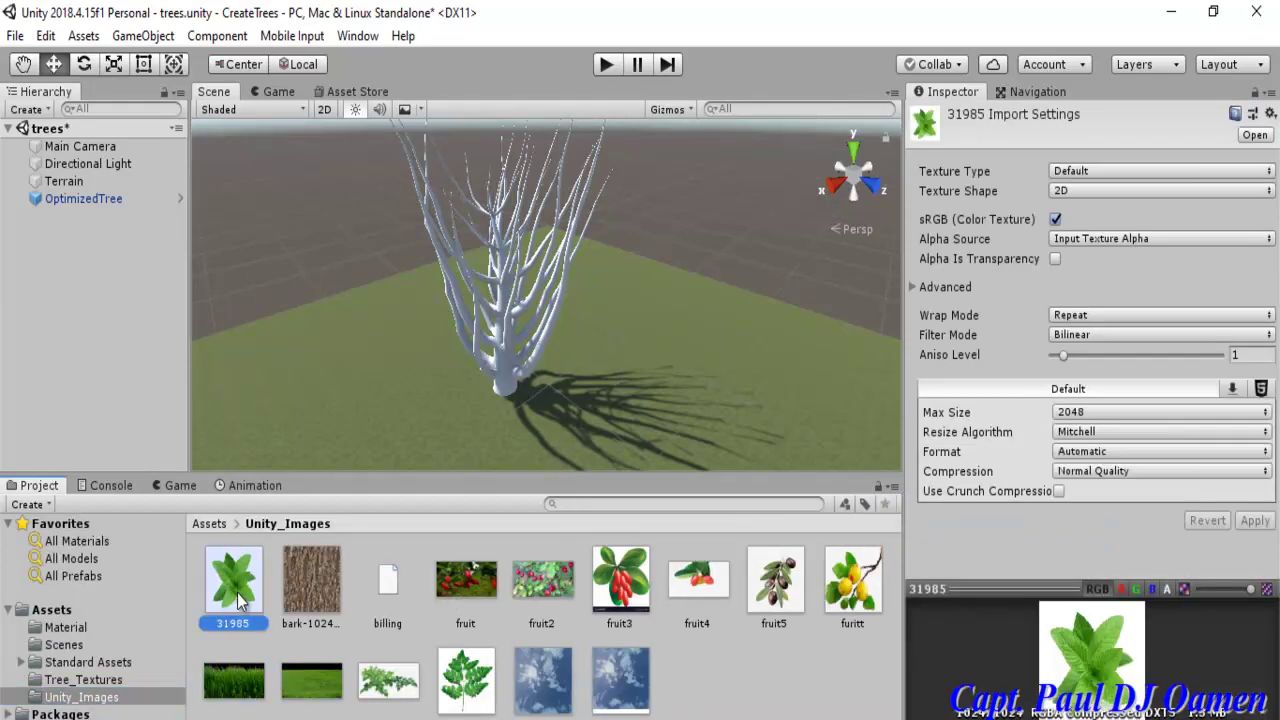
click(303, 589)
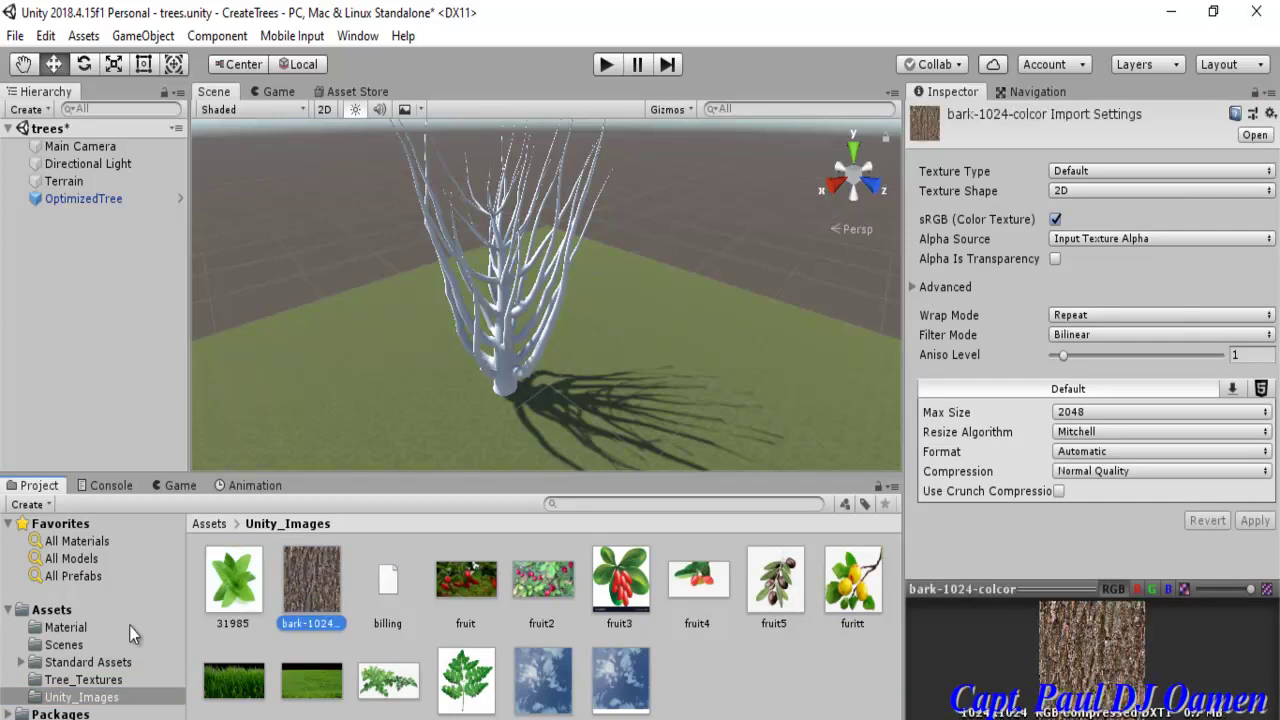
click(72, 628)
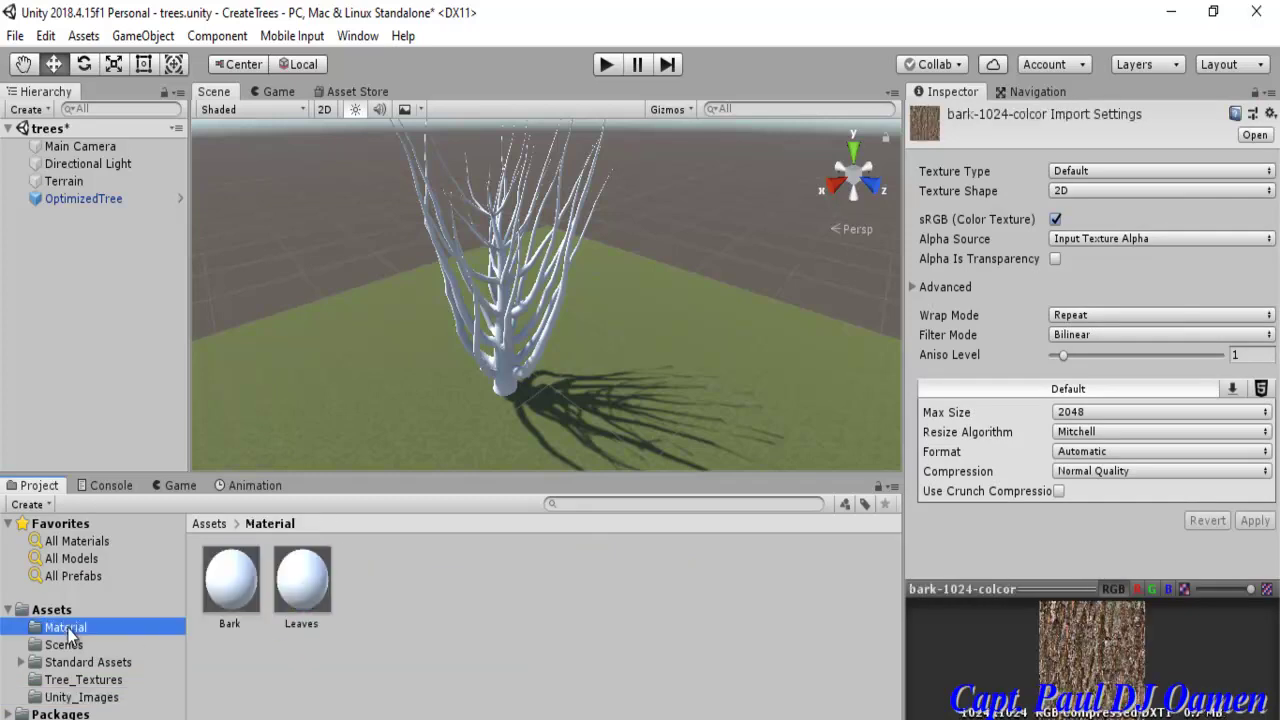
click(415, 594)
Set the Bark material's shader to Nature/Tree Creator Bark
click(234, 597)
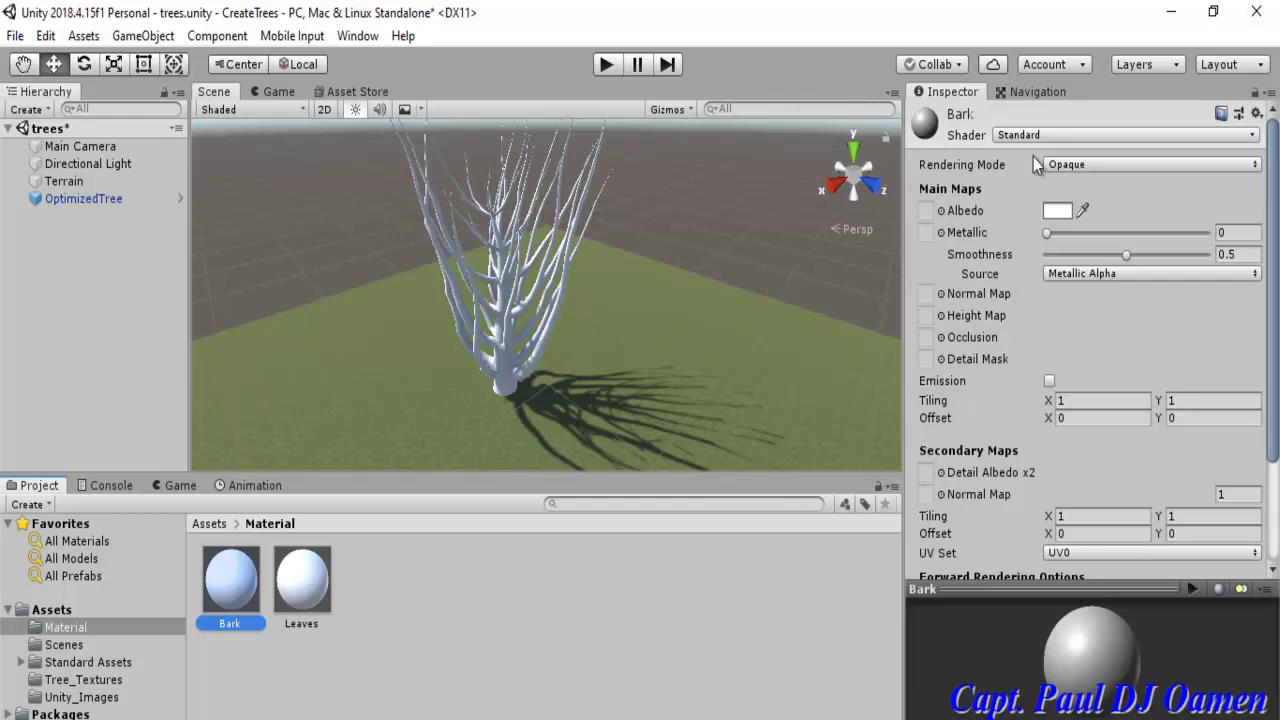
click(1254, 136)
click(1254, 136)
click(1254, 136)
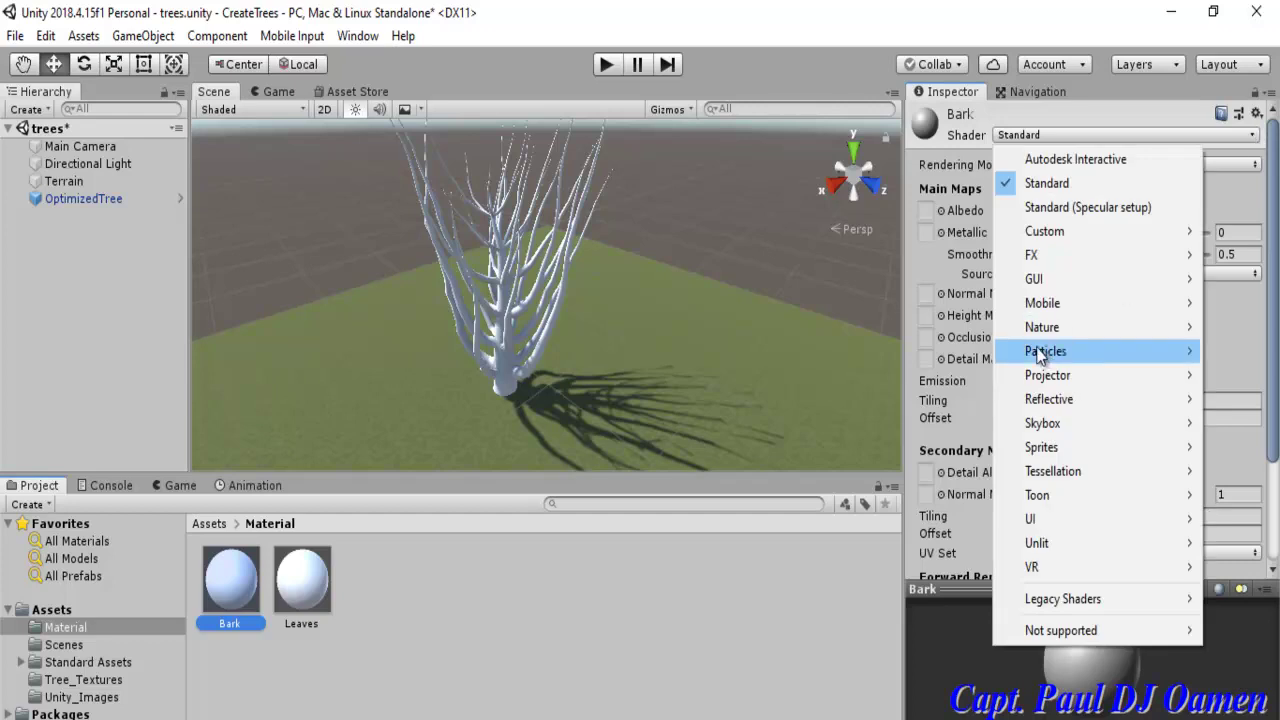
mouse_move(1050, 332)
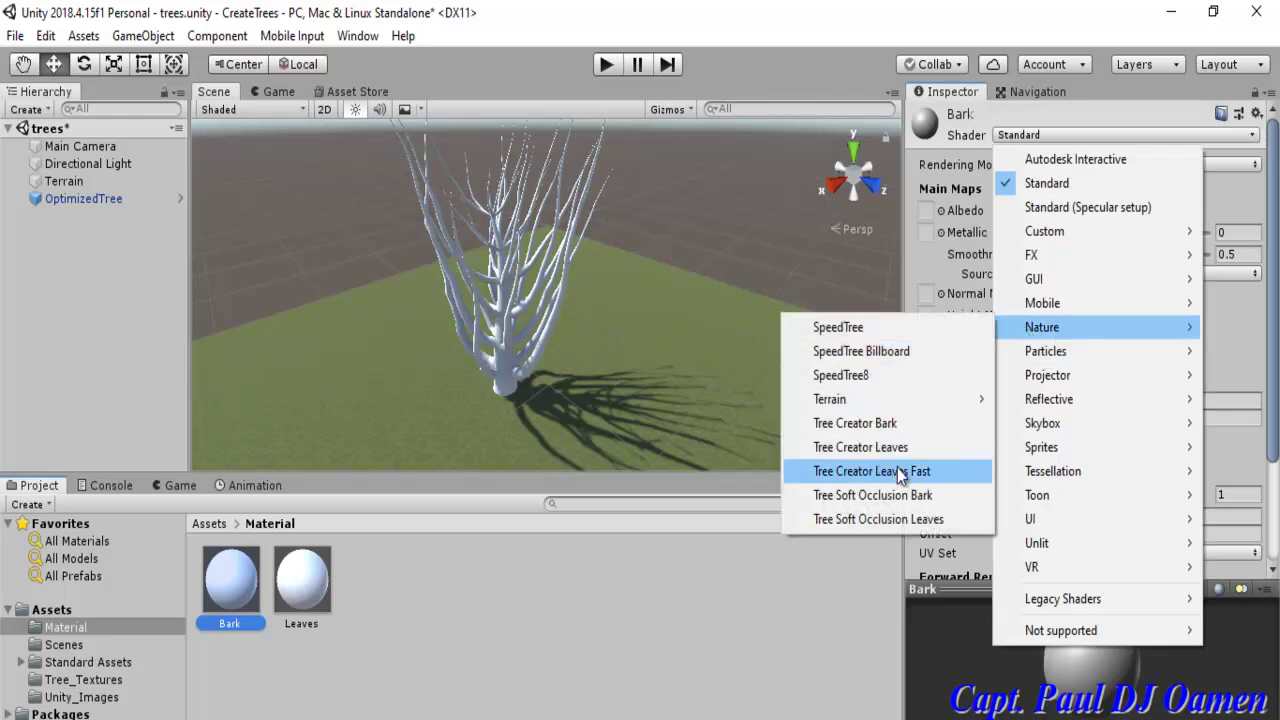
click(889, 424)
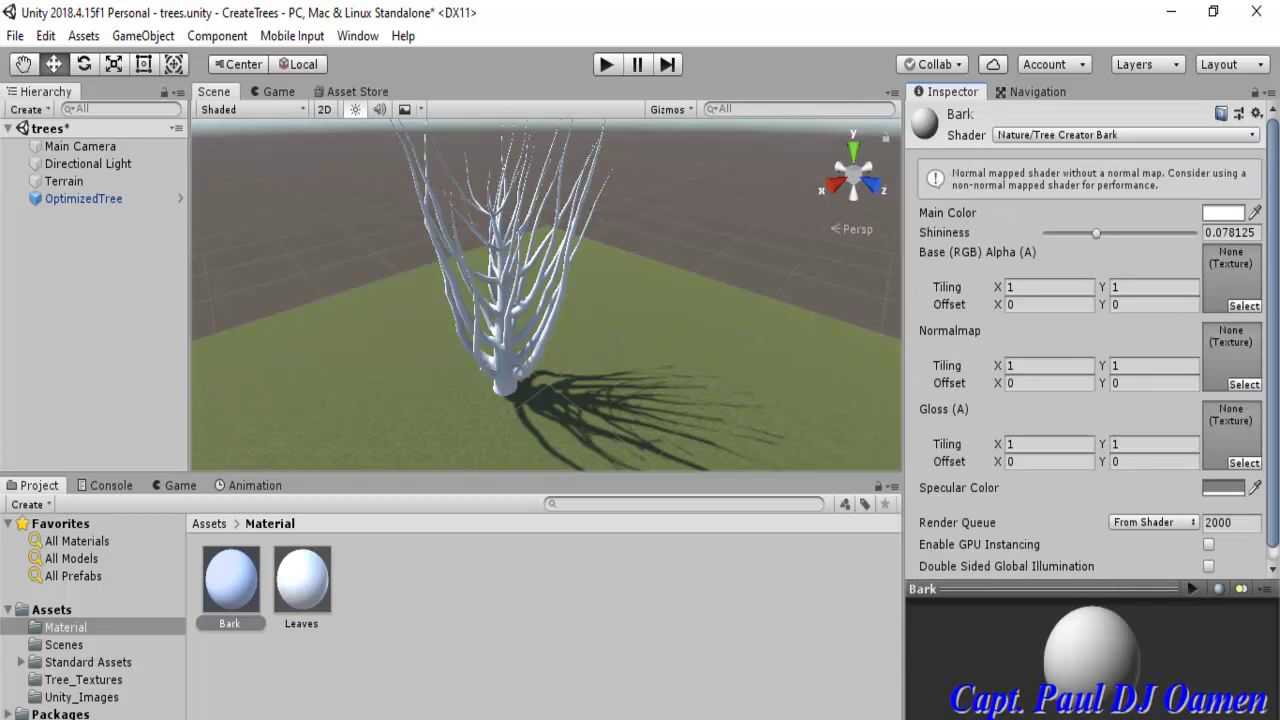
Assign the bark-1024 texture to the Bark material's Base (RGB) Alpha (A) map
click(1245, 306)
drag(356, 184, 355, 202)
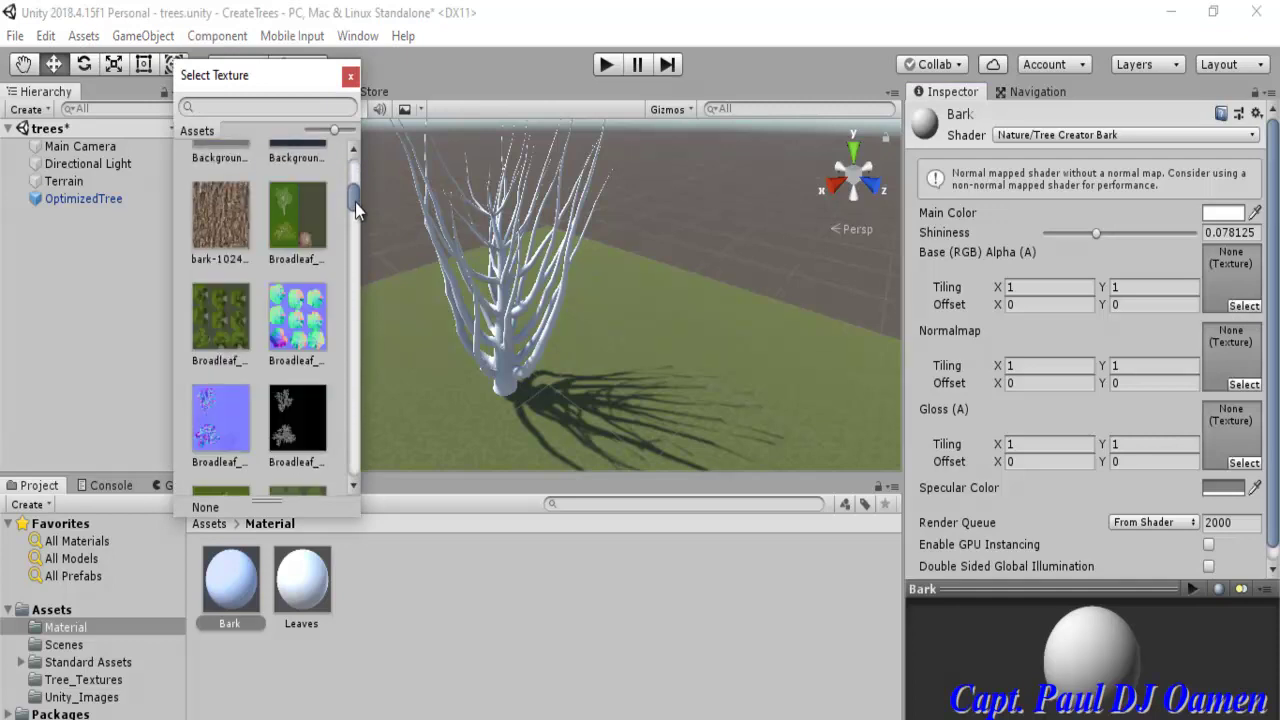
double_click(220, 228)
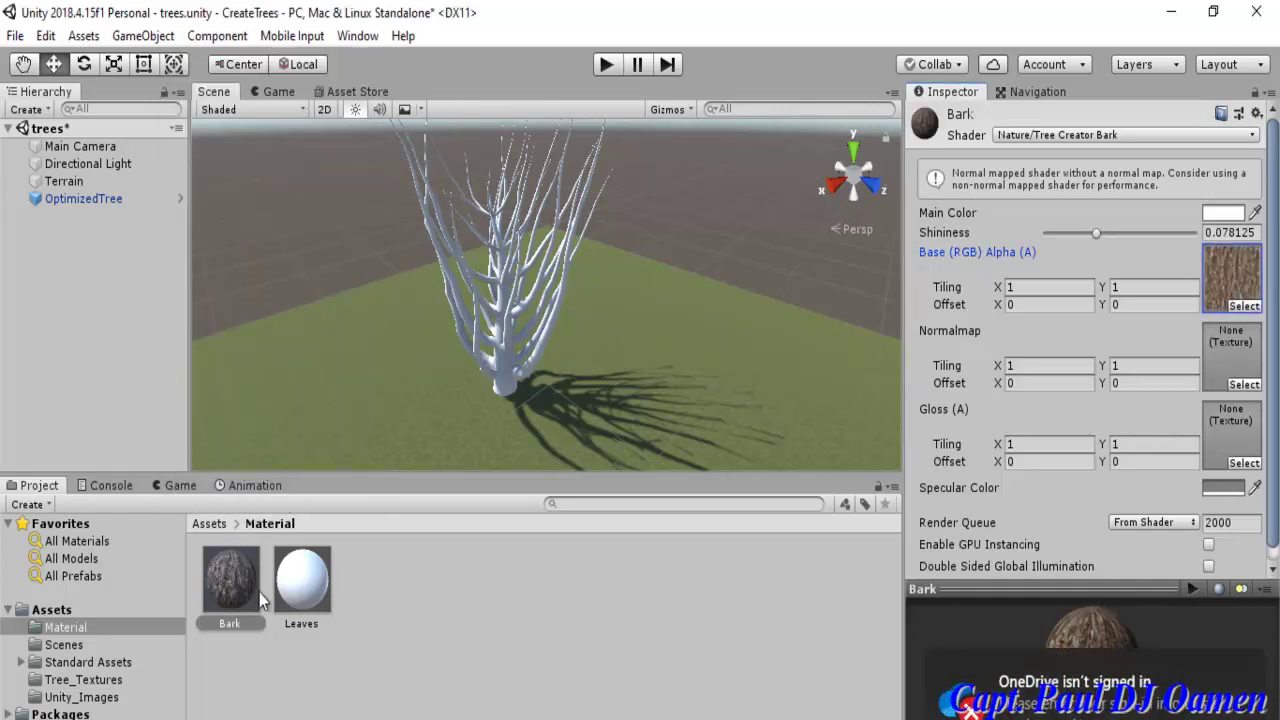
Set the Leaves material's shader to Nature/Tree Creator Leaves
click(312, 592)
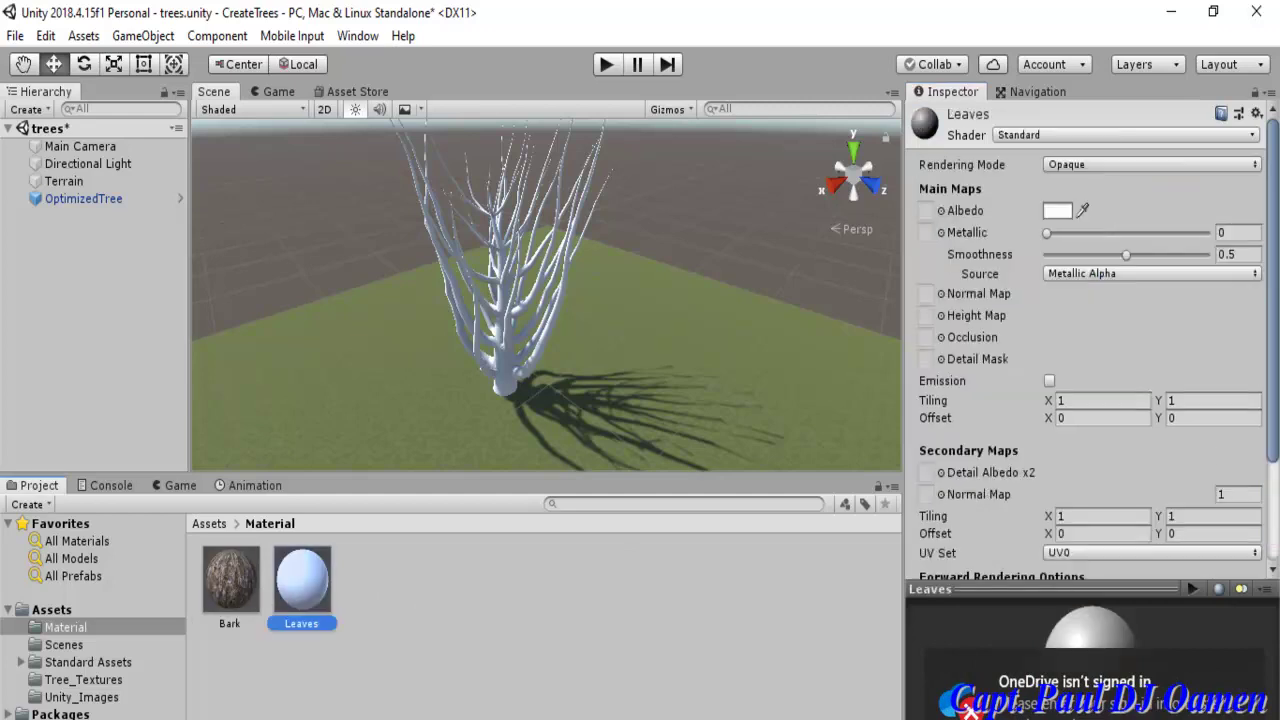
click(1254, 135)
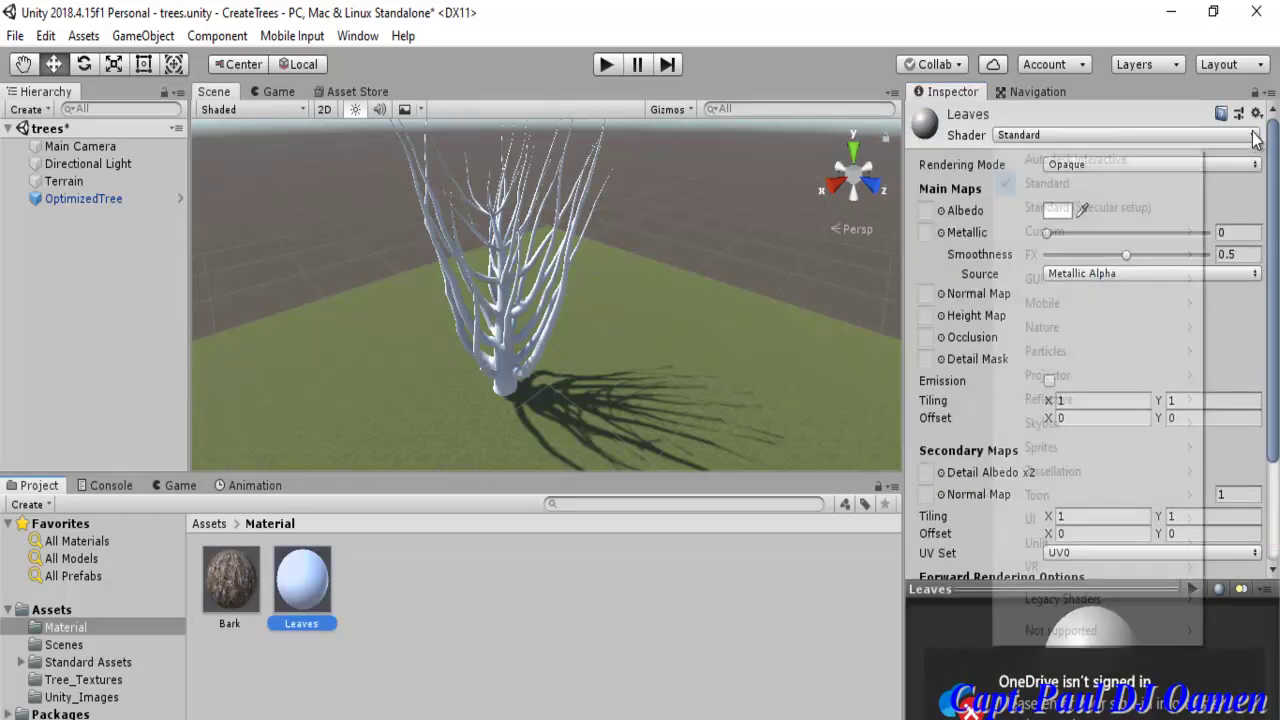
mouse_move(1050, 335)
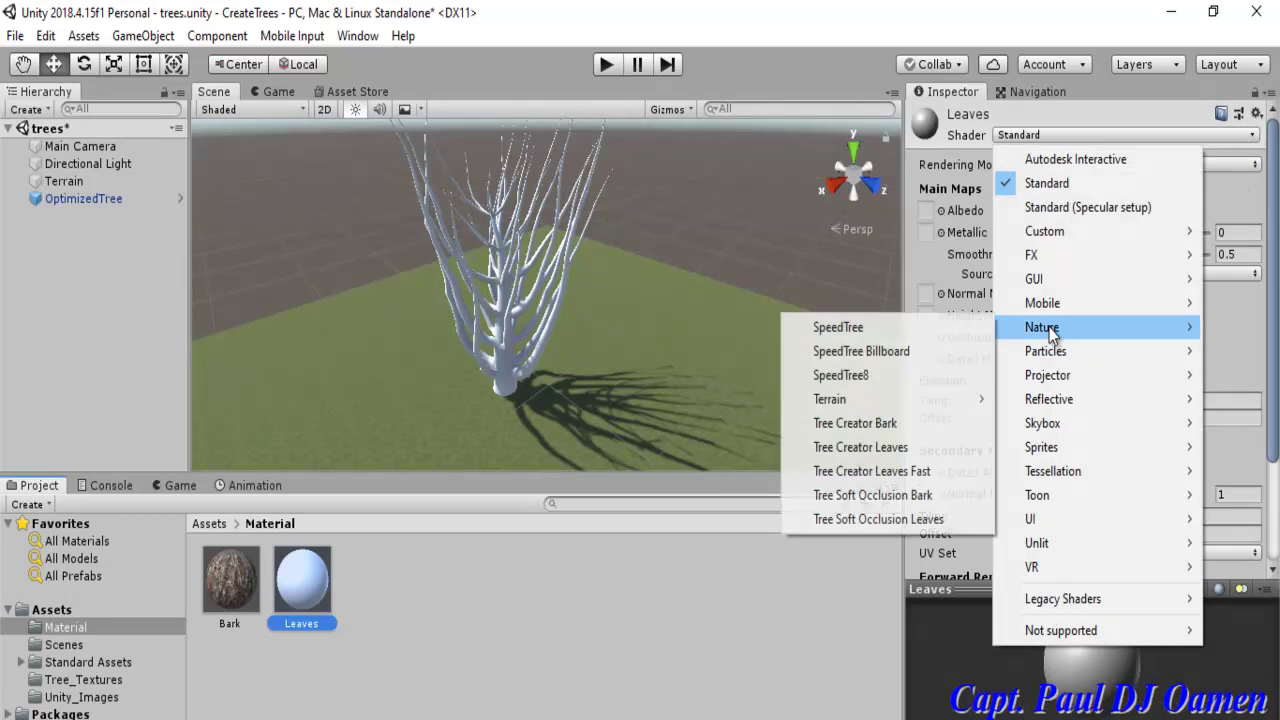
click(904, 447)
Assign the 31985 leaf texture to the Leaves material's Base (RGB) Alpha (A) map
click(1247, 306)
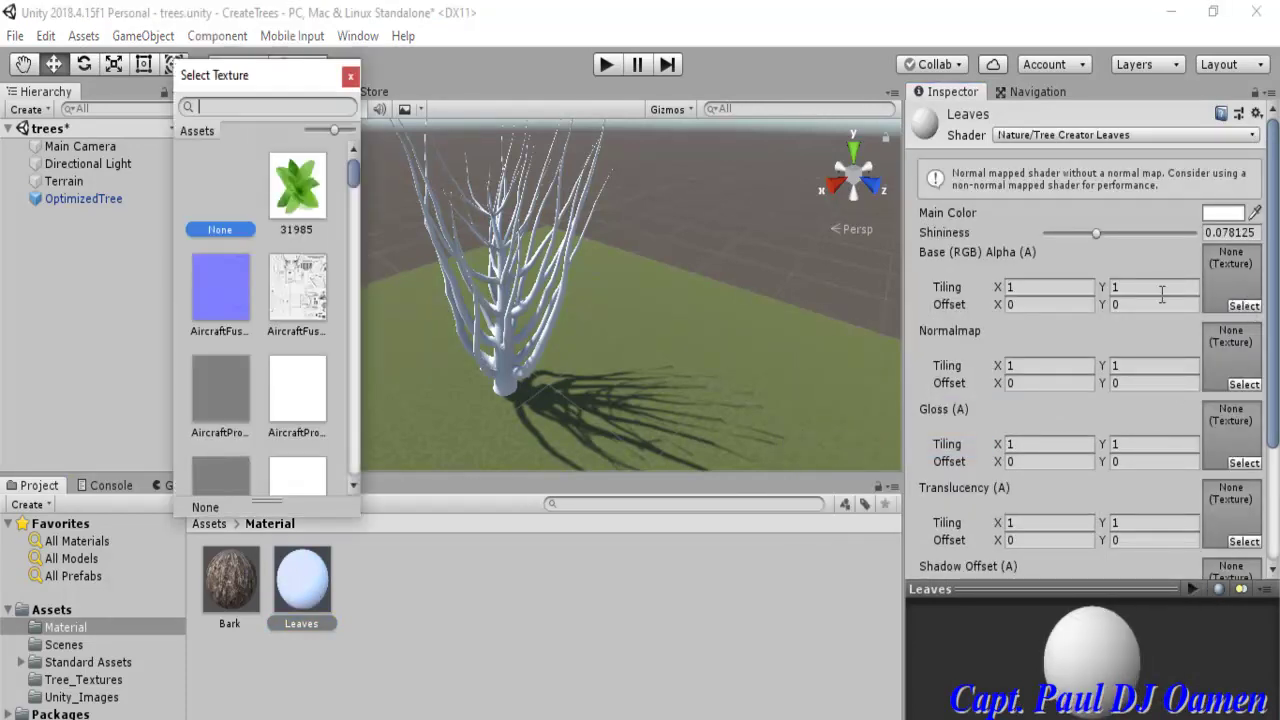
click(297, 193)
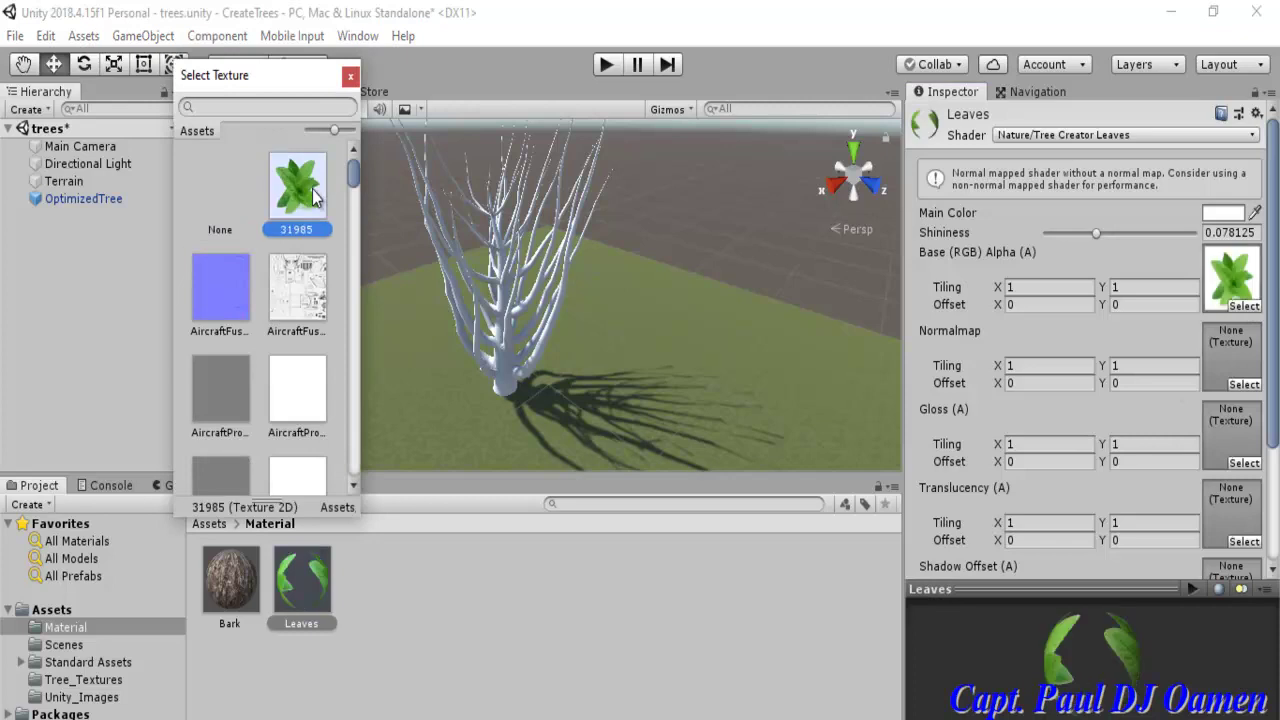
click(409, 446)
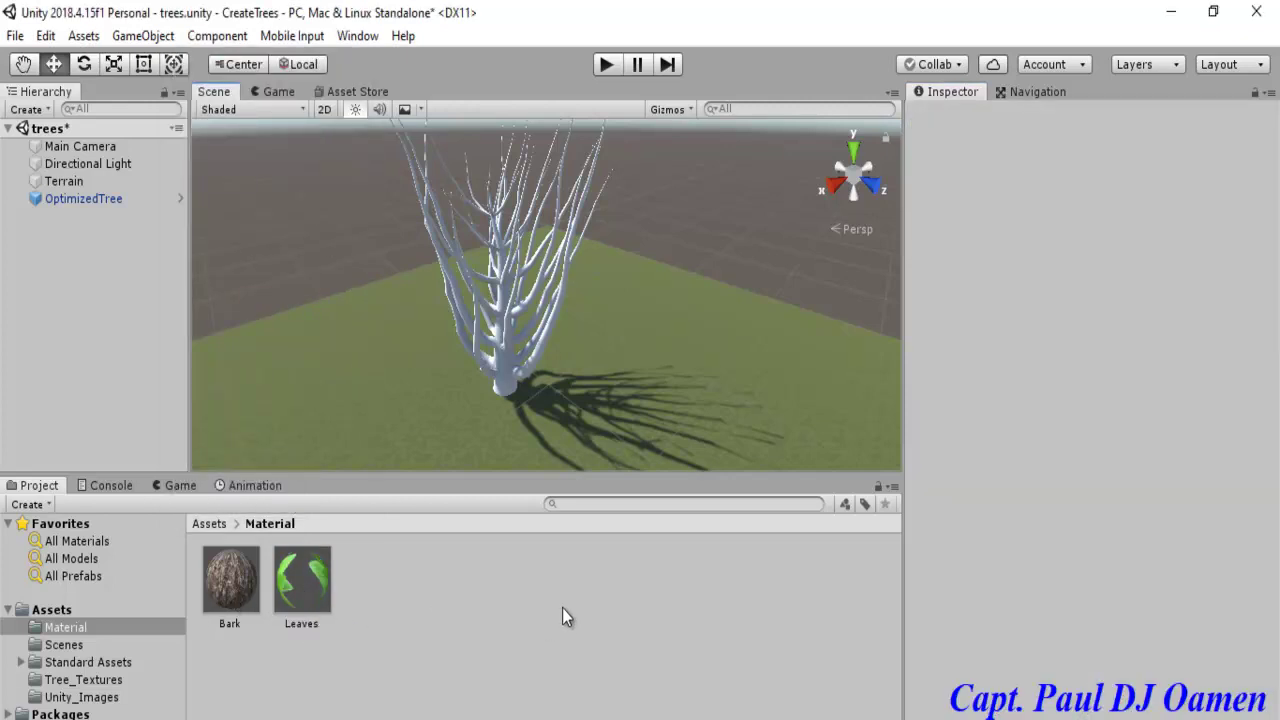
Assign the Bark material as the Branch Material of OptimizedTree's upper branch group
click(512, 335)
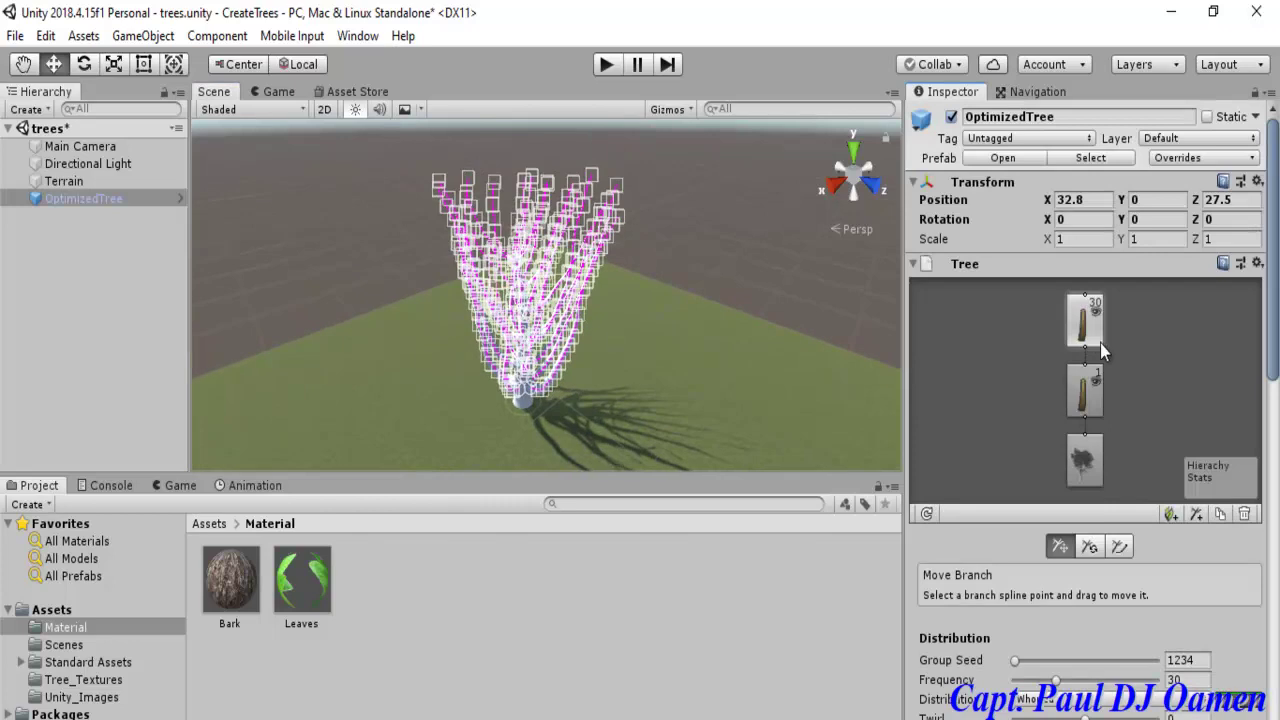
click(1097, 405)
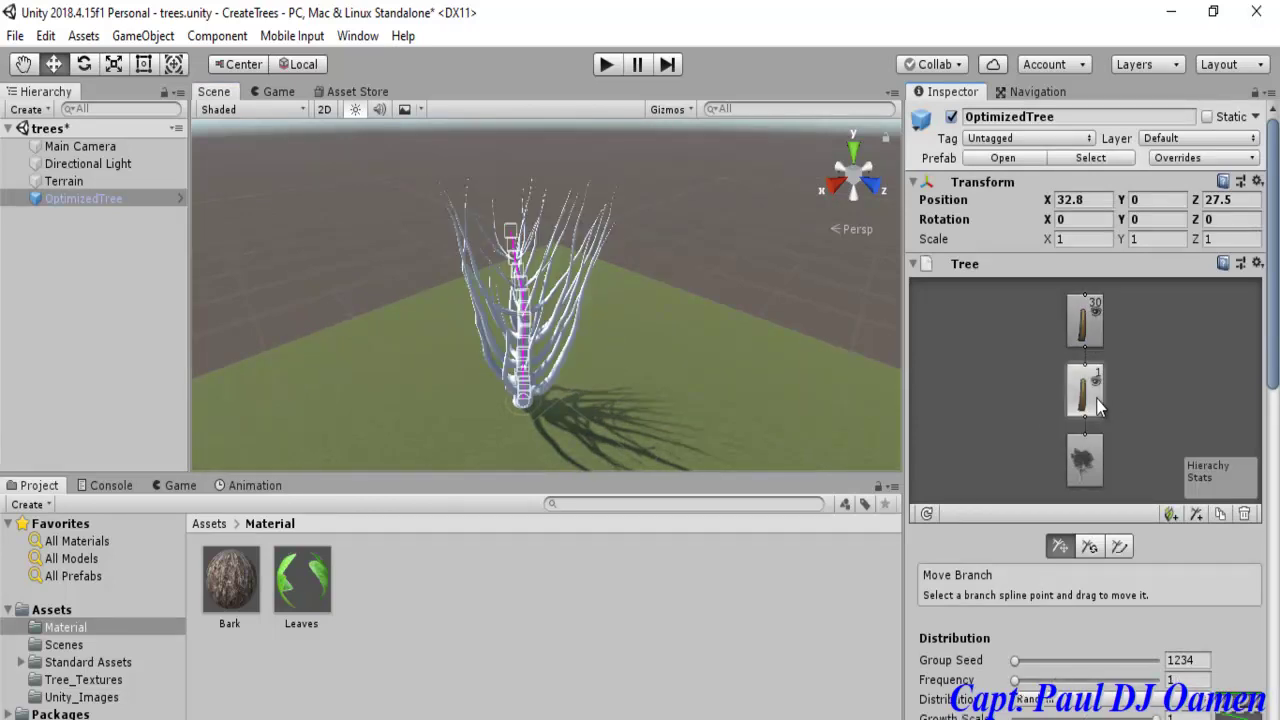
click(1097, 345)
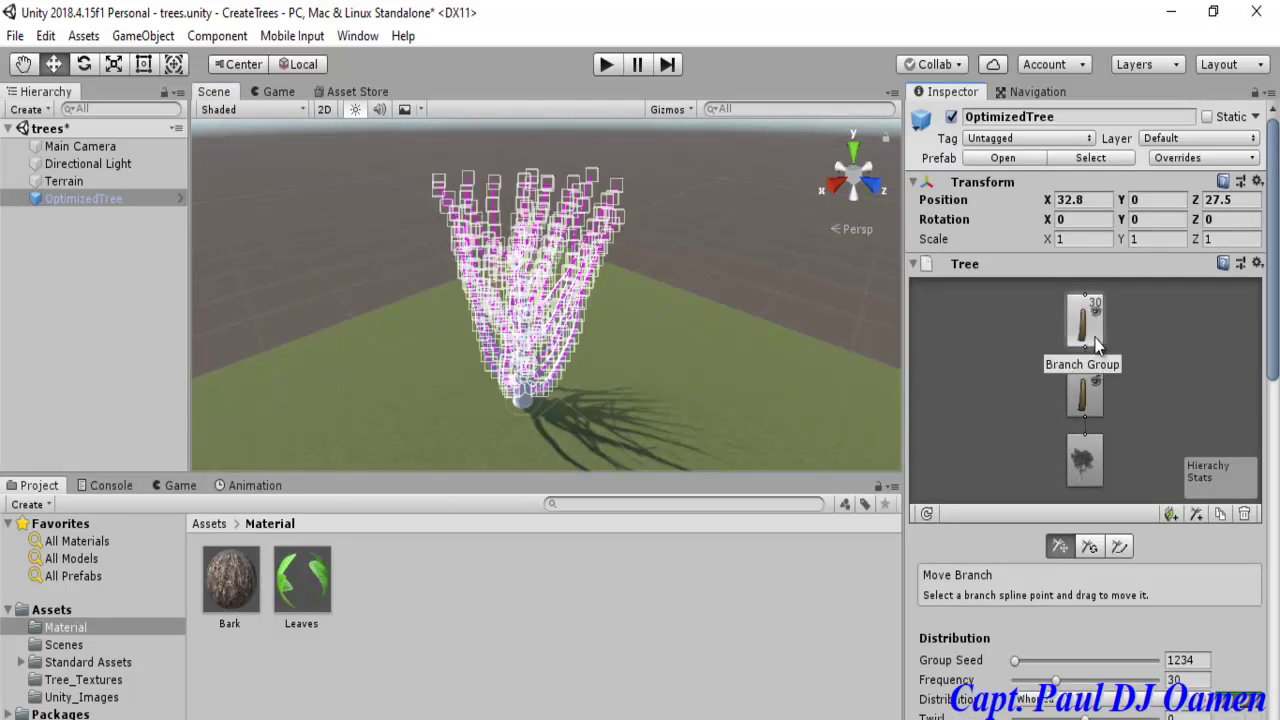
drag(1272, 343, 1277, 508)
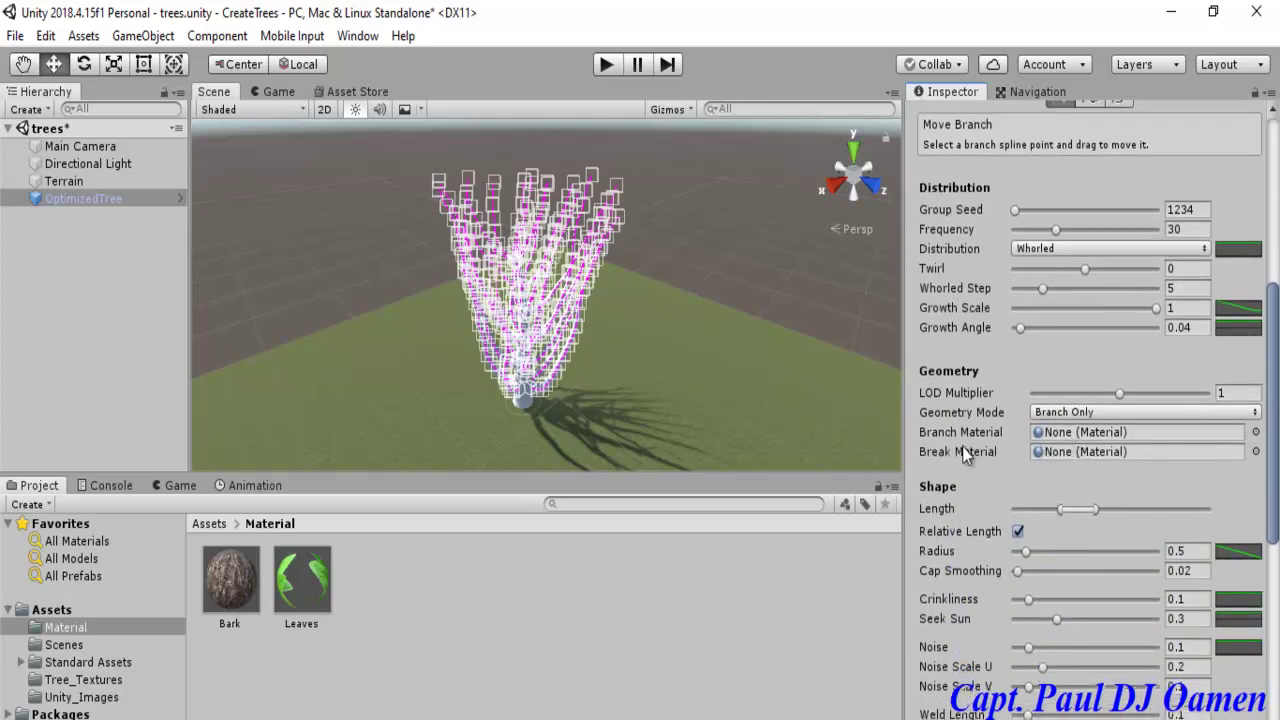
click(1256, 432)
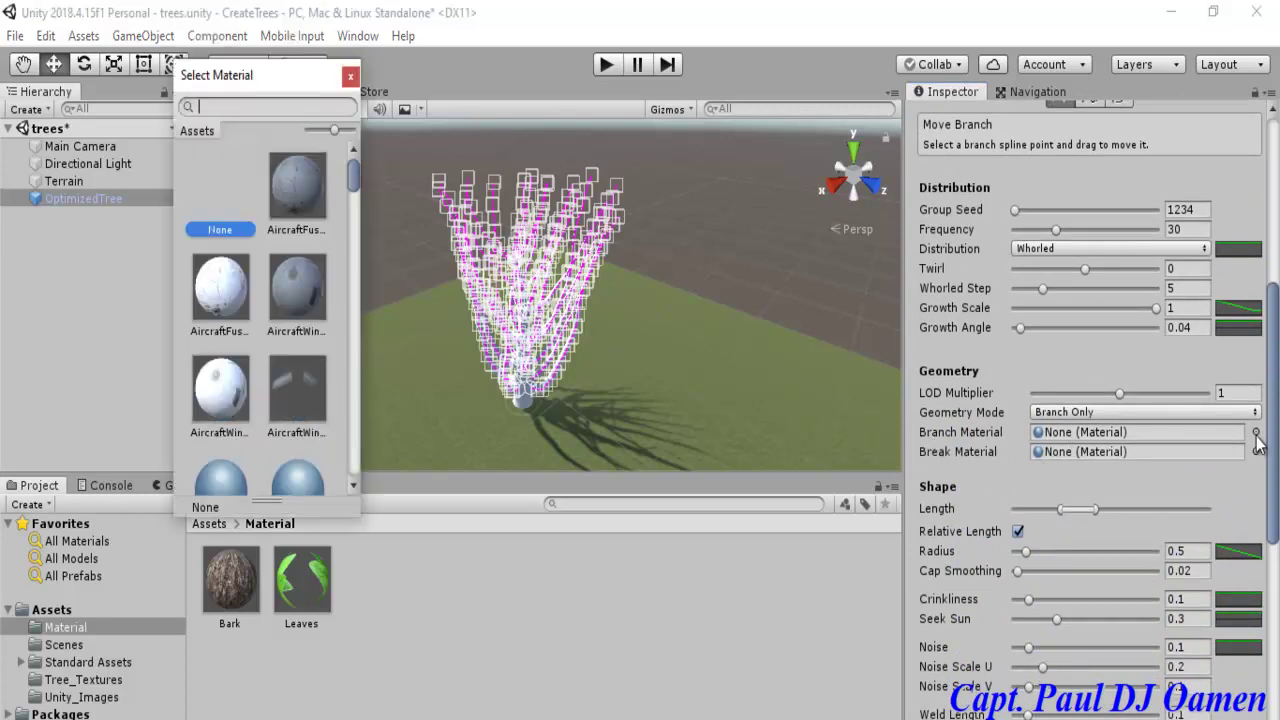
drag(350, 182, 352, 150)
click(231, 106)
text(bark)
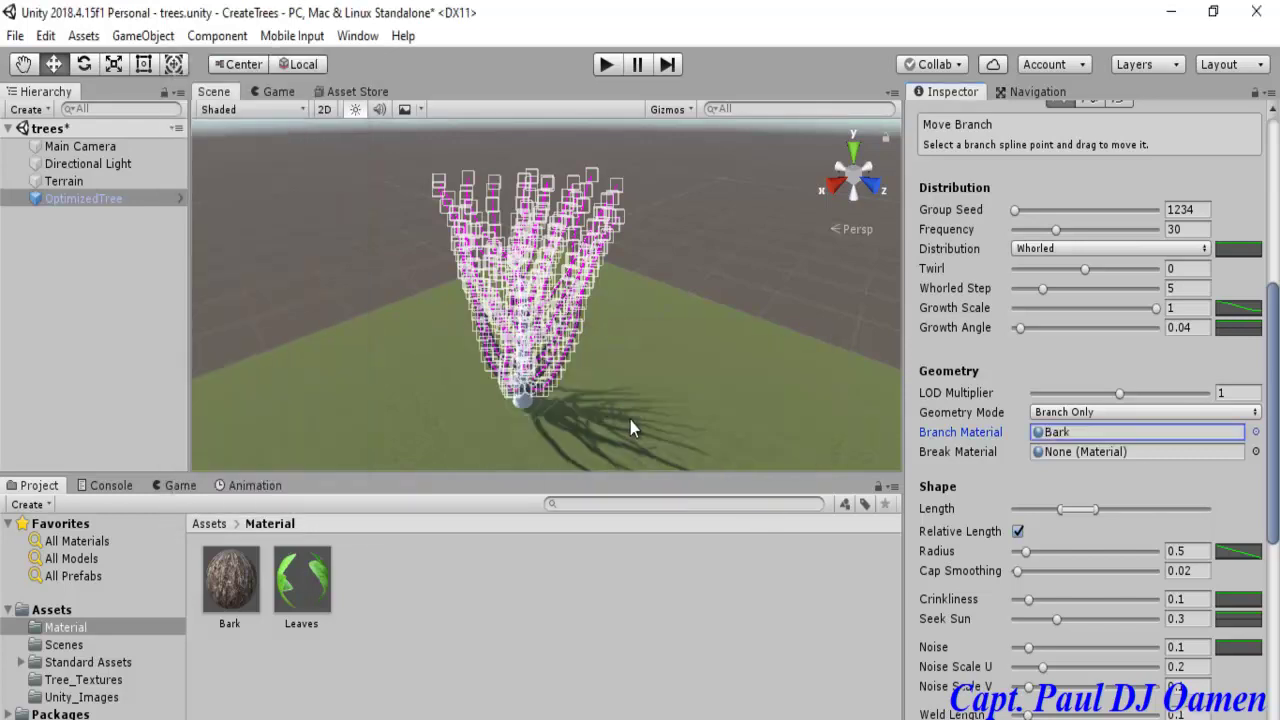
click(653, 394)
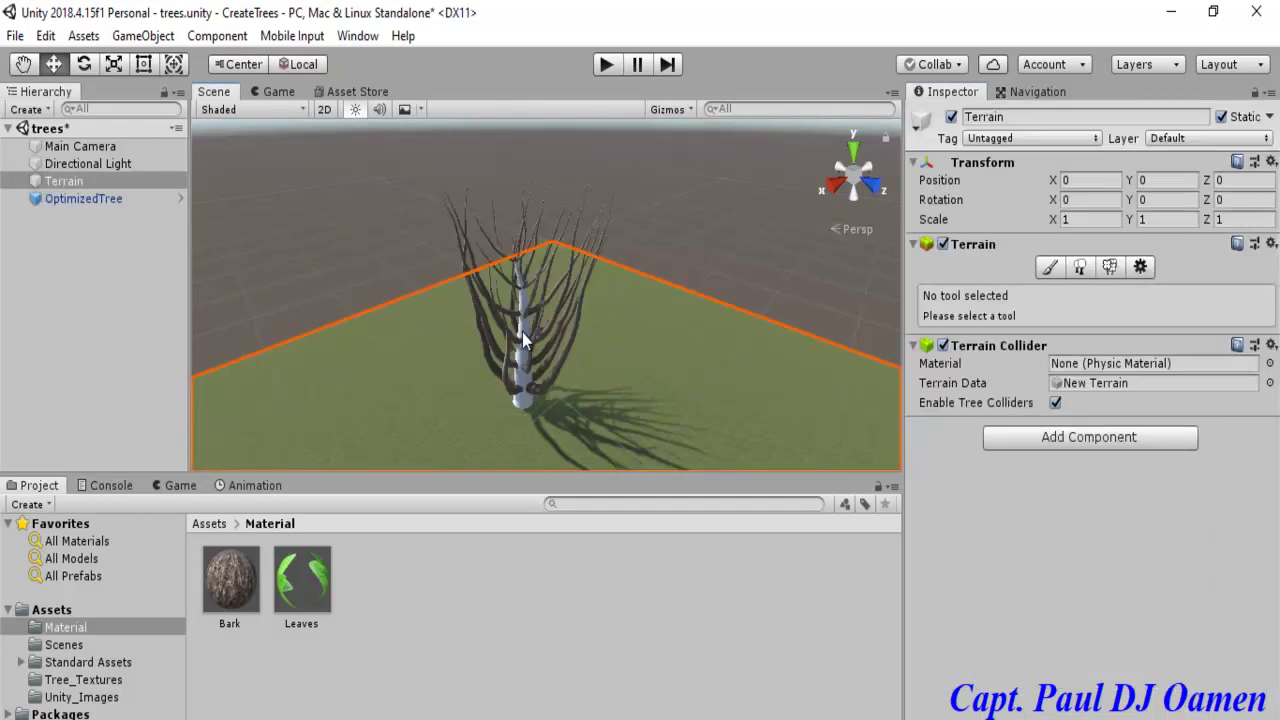
Assign the Bark material as the Branch Material of OptimizedTree's trunk group
click(520, 403)
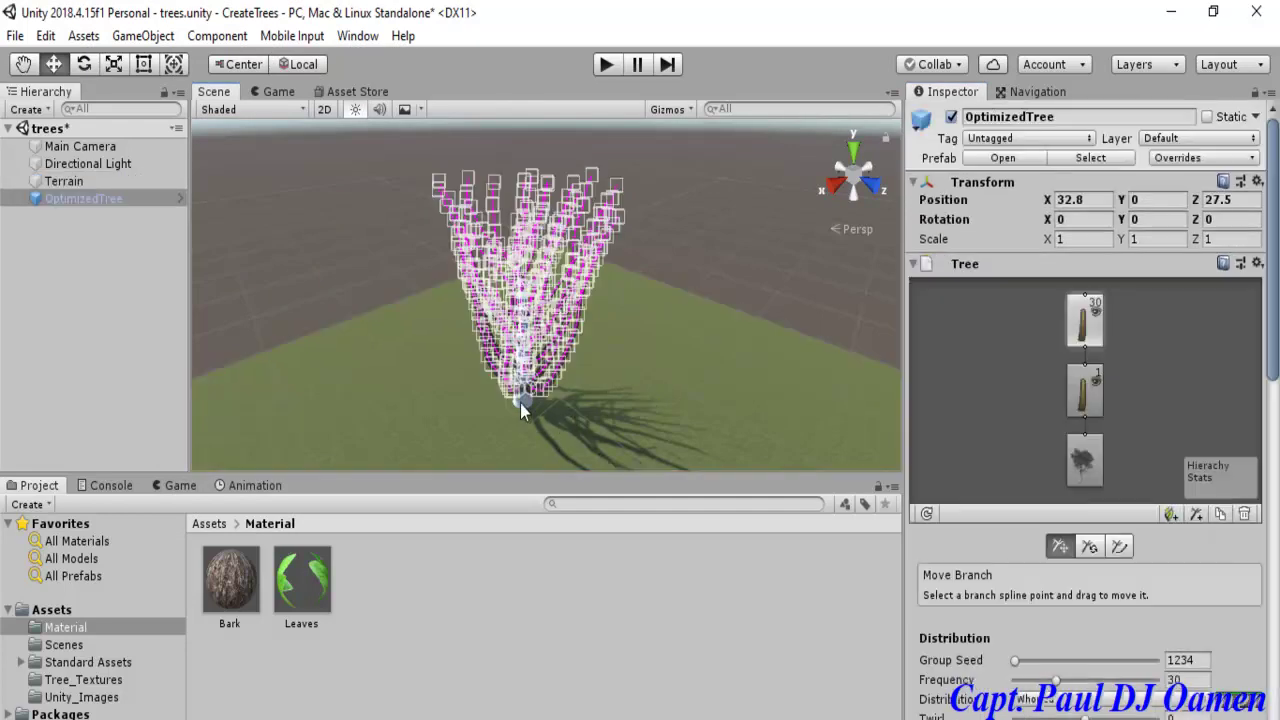
click(1090, 405)
drag(1272, 378, 1275, 458)
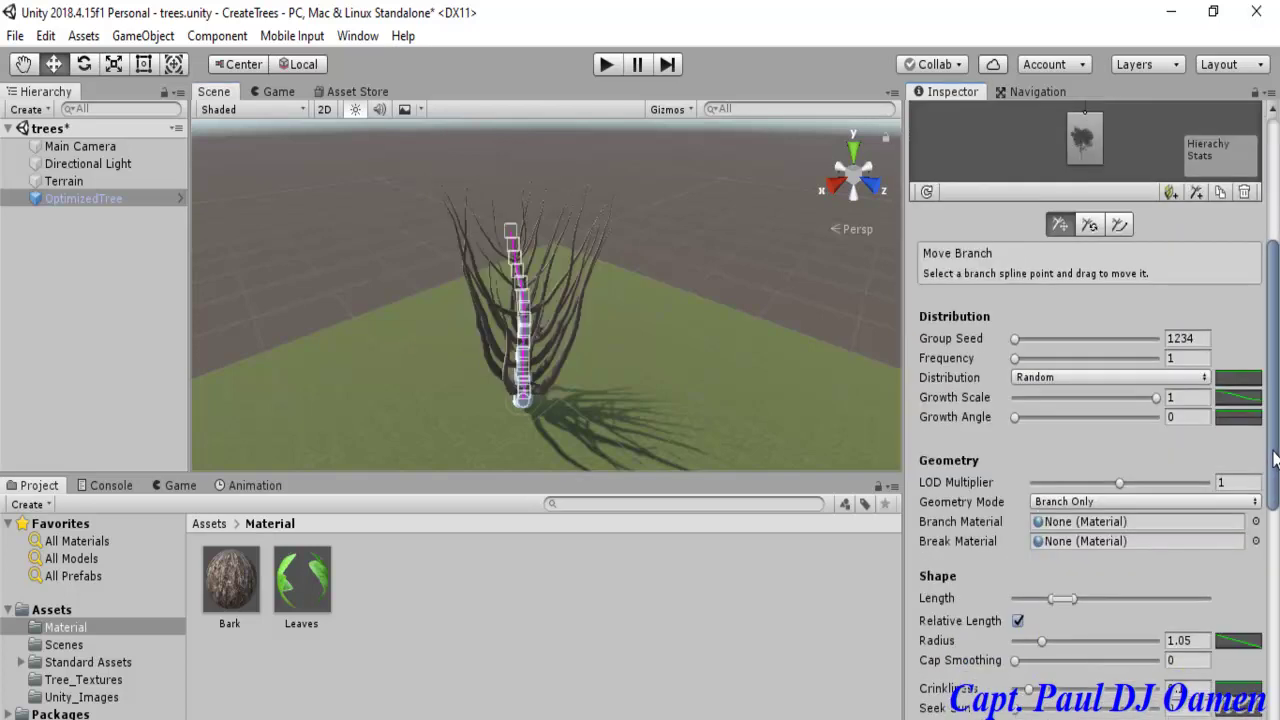
click(1256, 521)
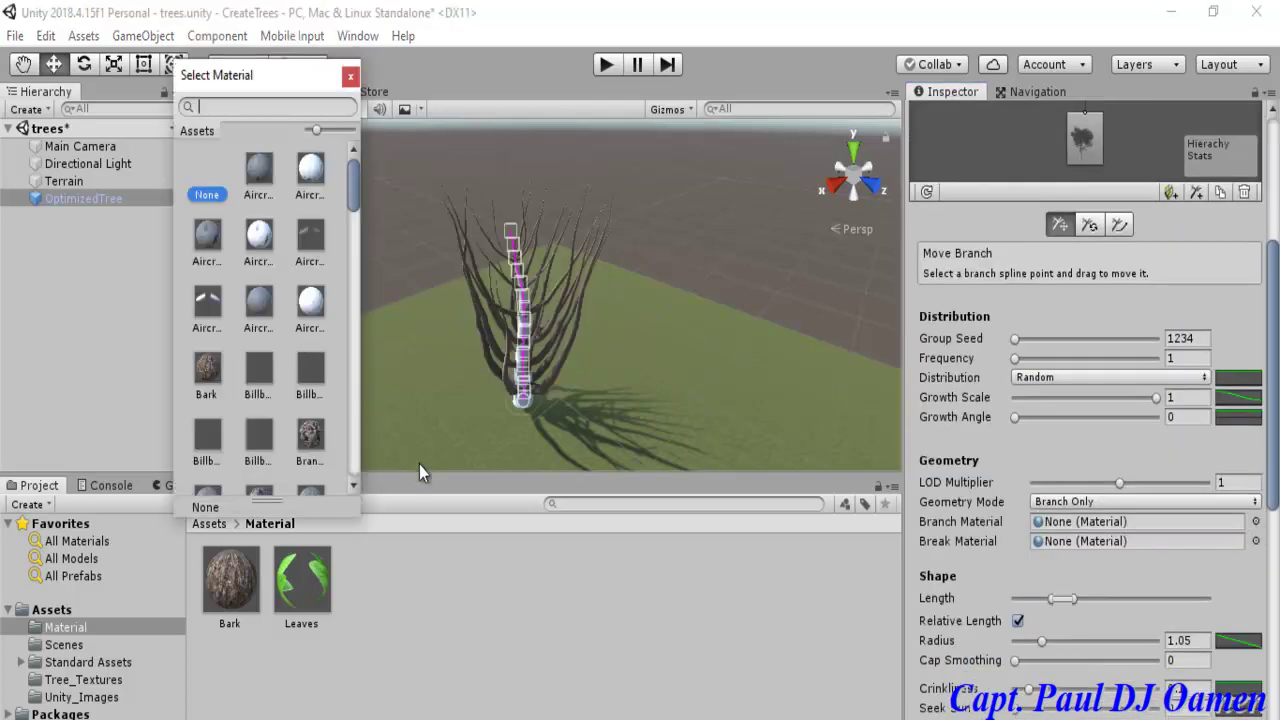
click(205, 375)
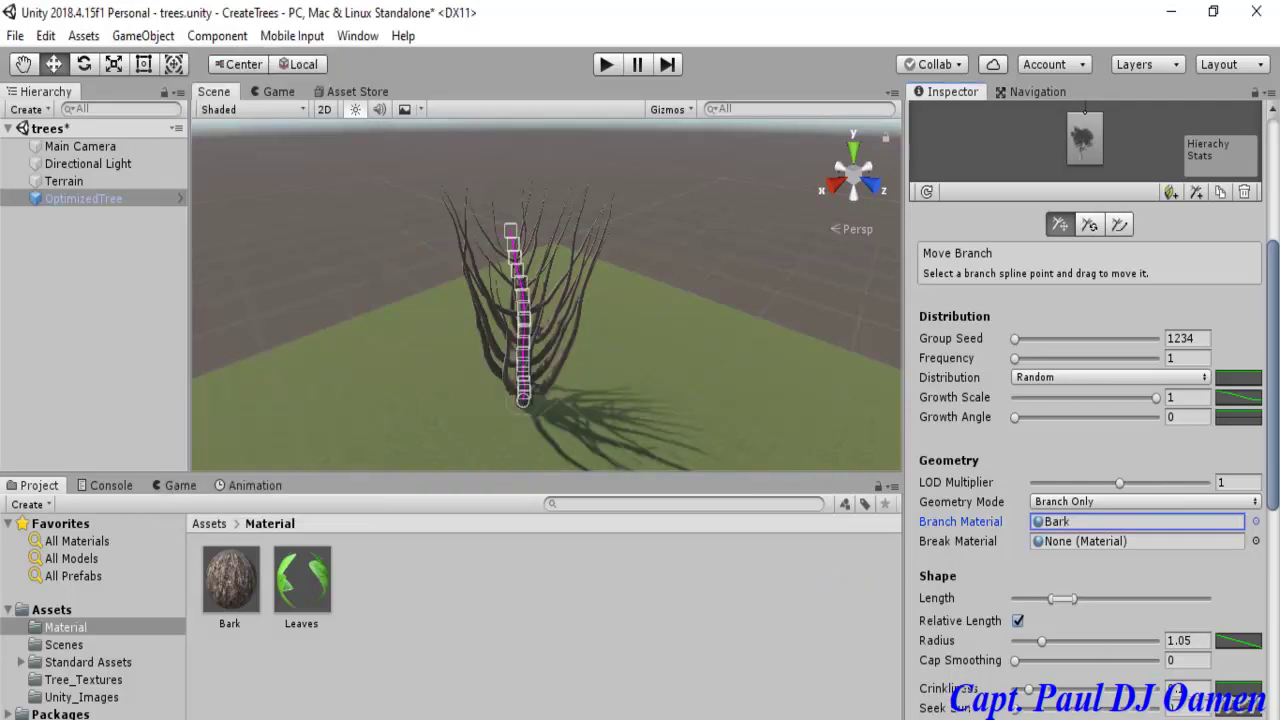
click(789, 419)
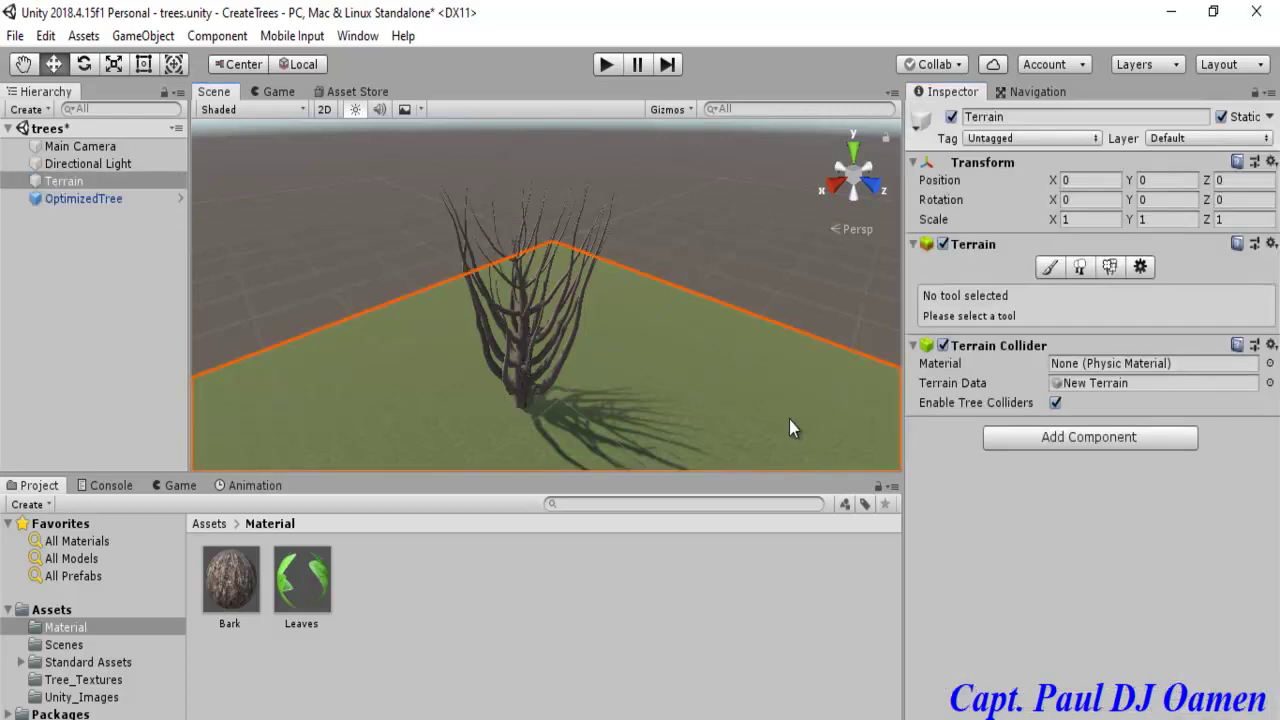
Add a leaf group to OptimizedTree's upper branch group
click(62, 199)
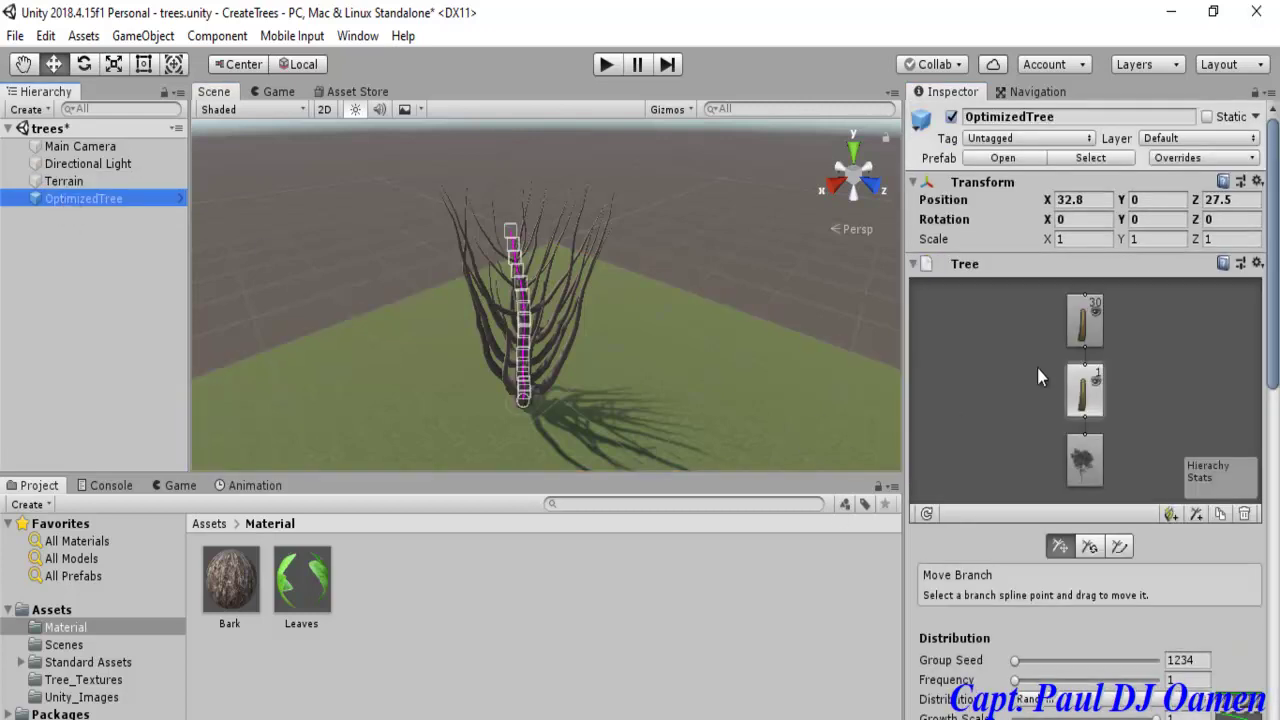
click(1088, 328)
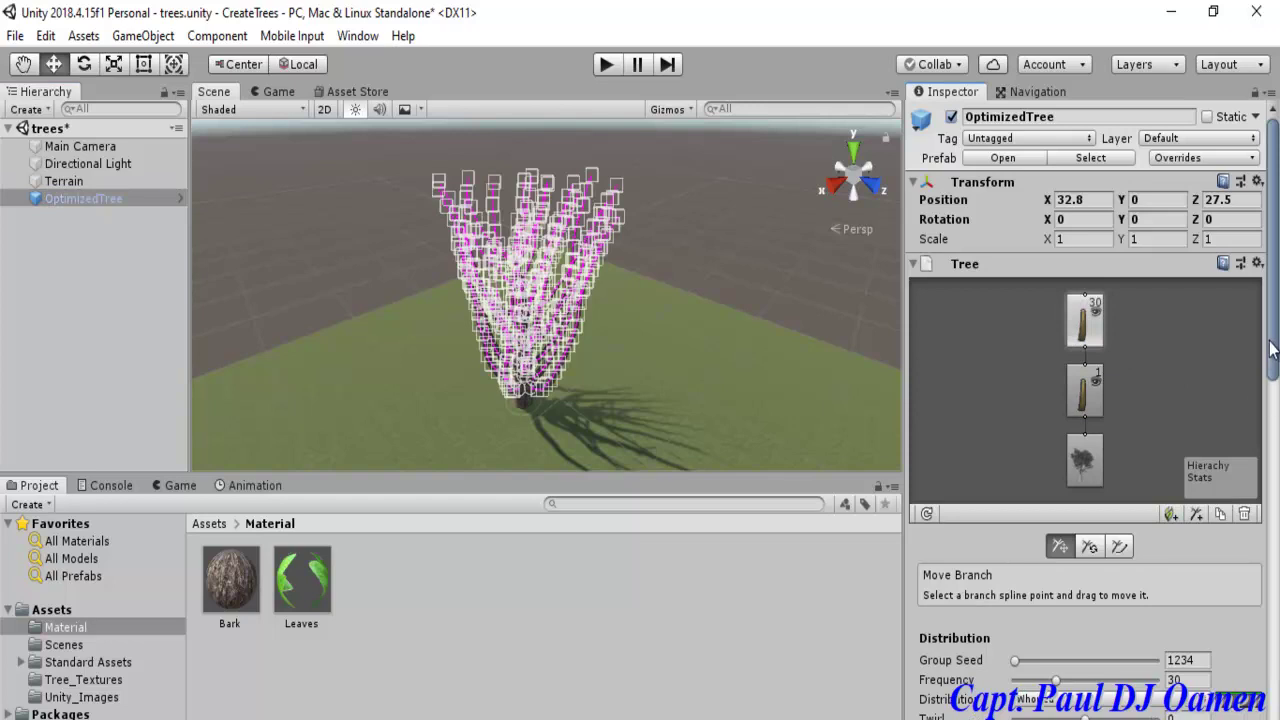
drag(1274, 350, 1188, 395)
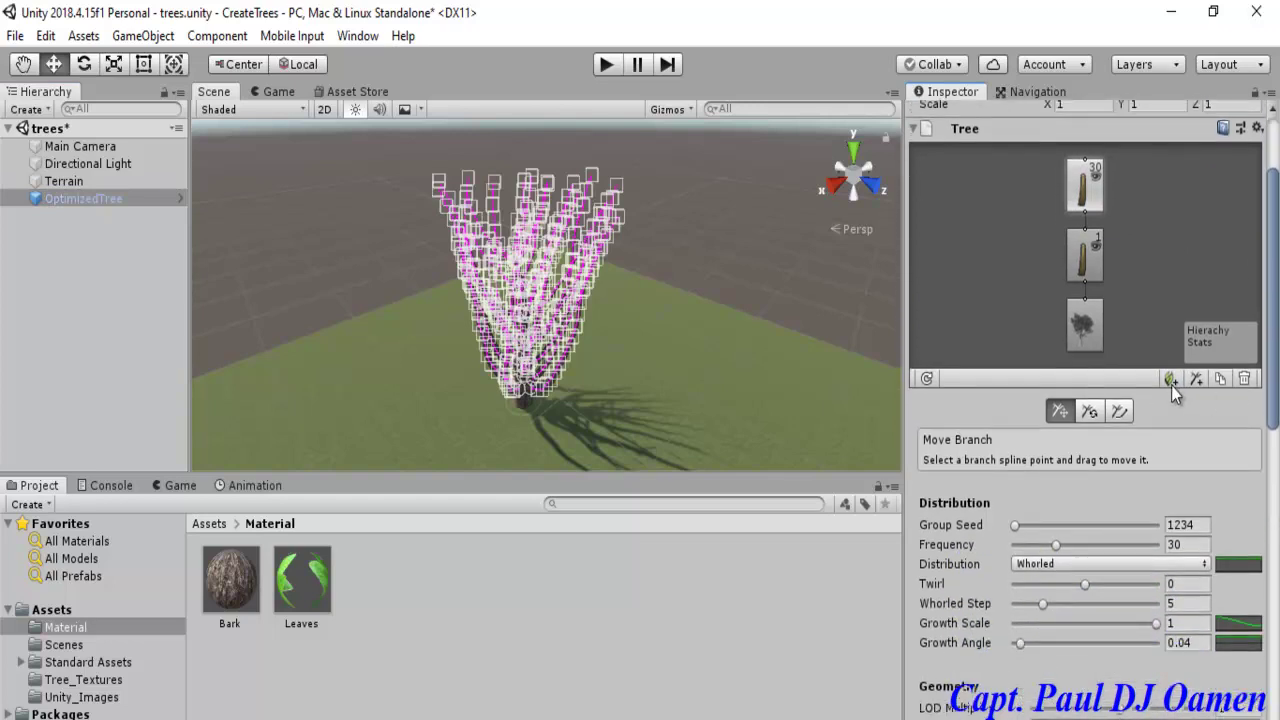
click(1171, 380)
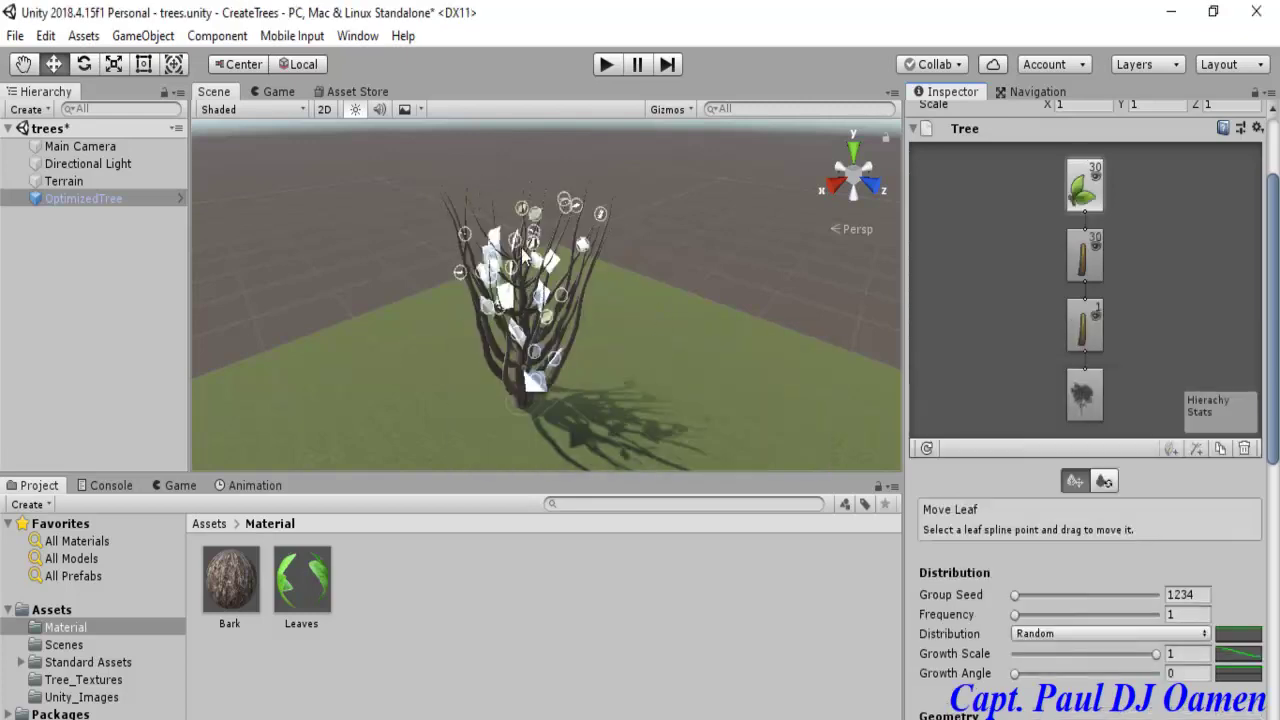
Set the new leaf group's Frequency to 30
click(1184, 616)
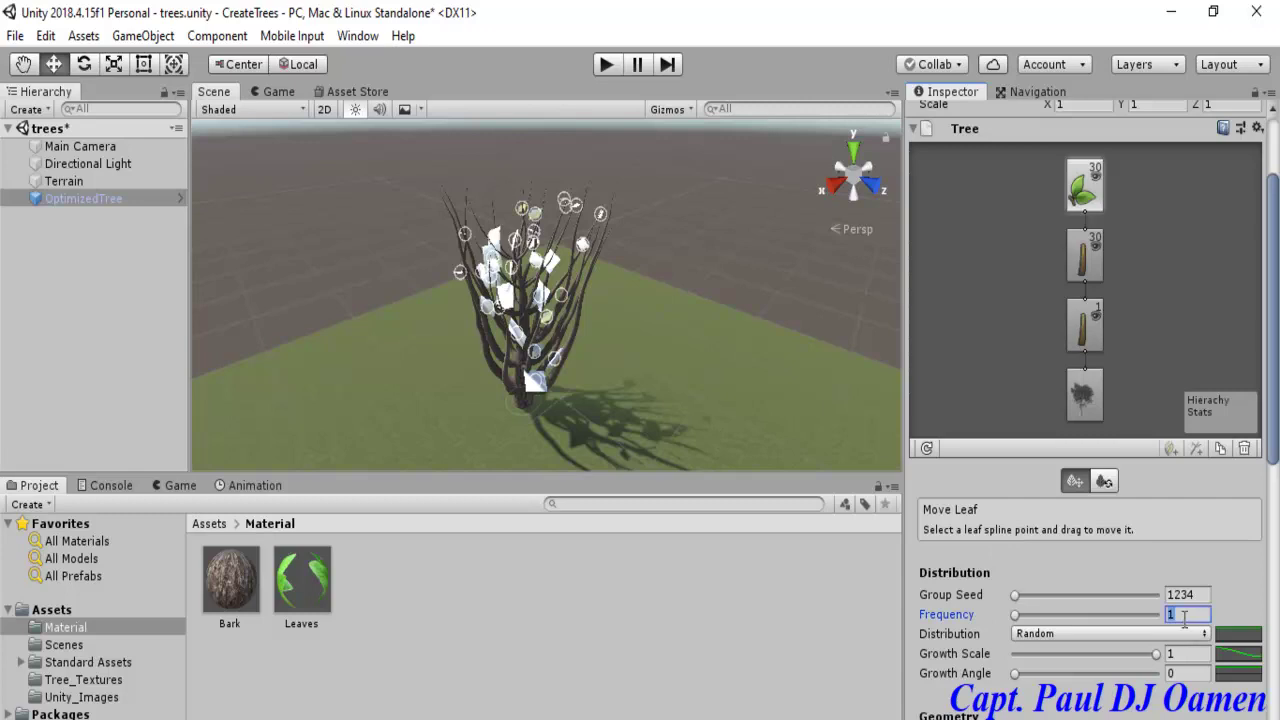
text(2)
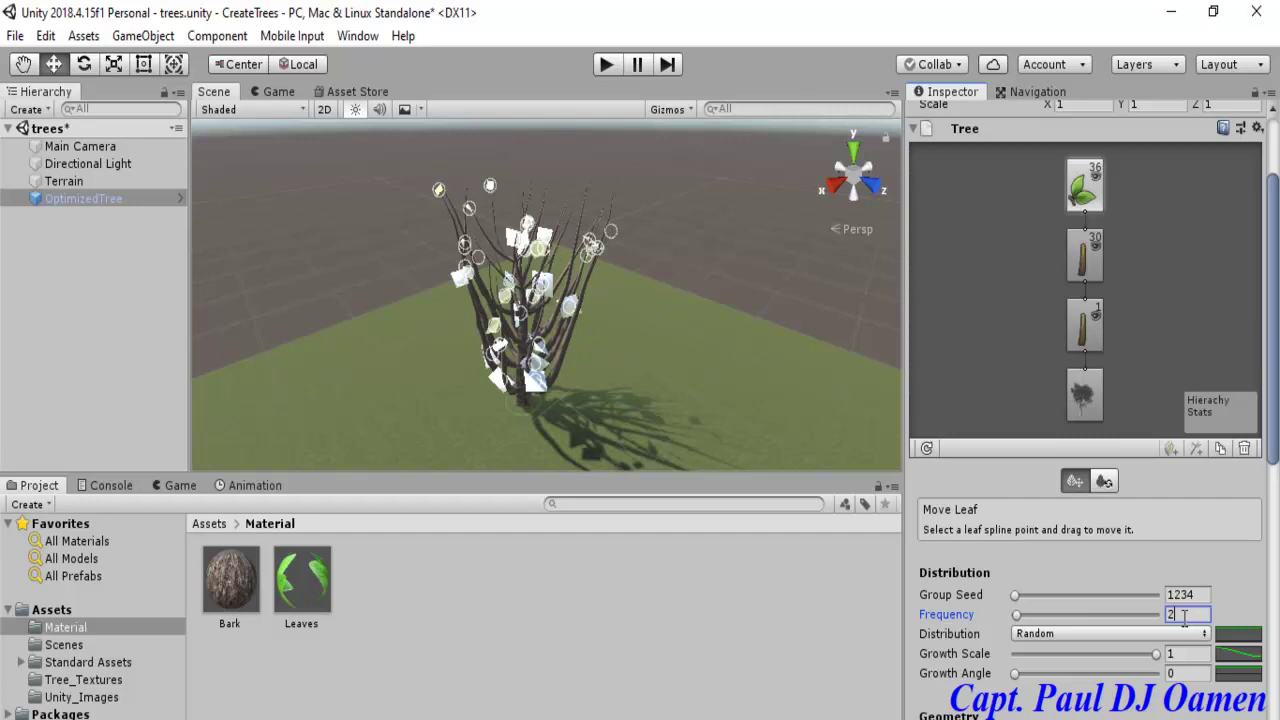
key(BackSpace)
text(30)
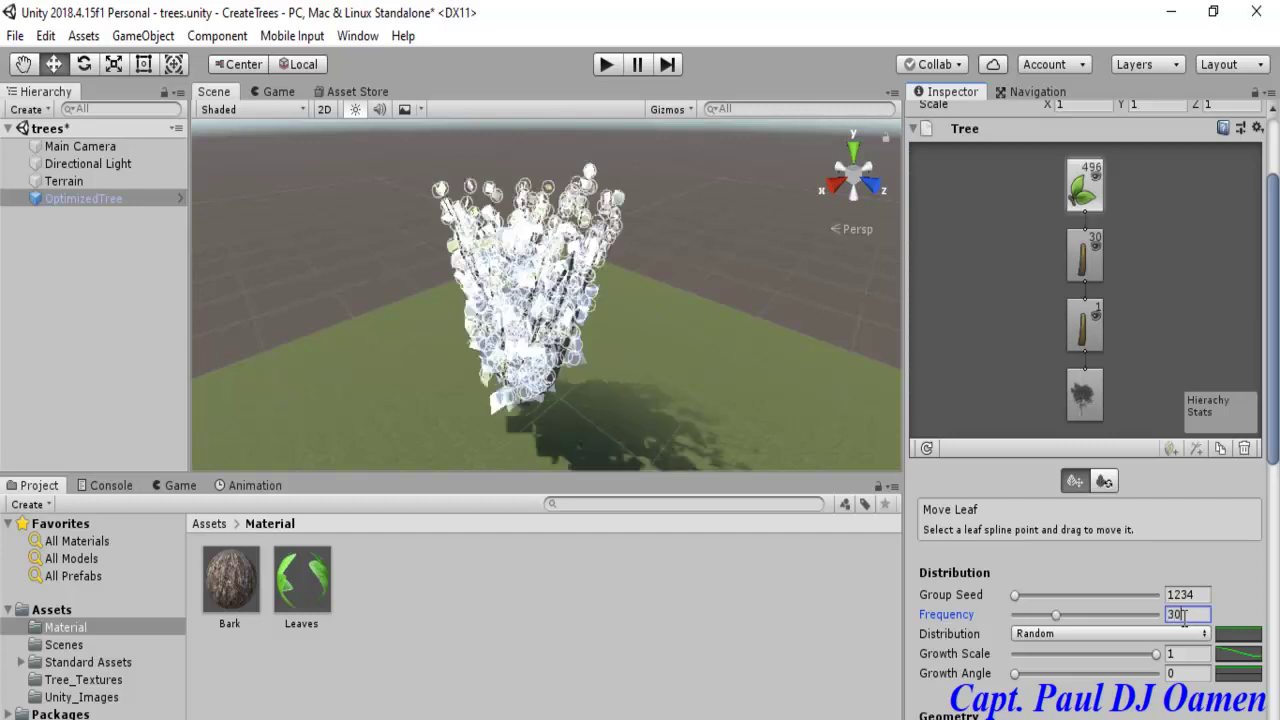
drag(1274, 455, 1274, 542)
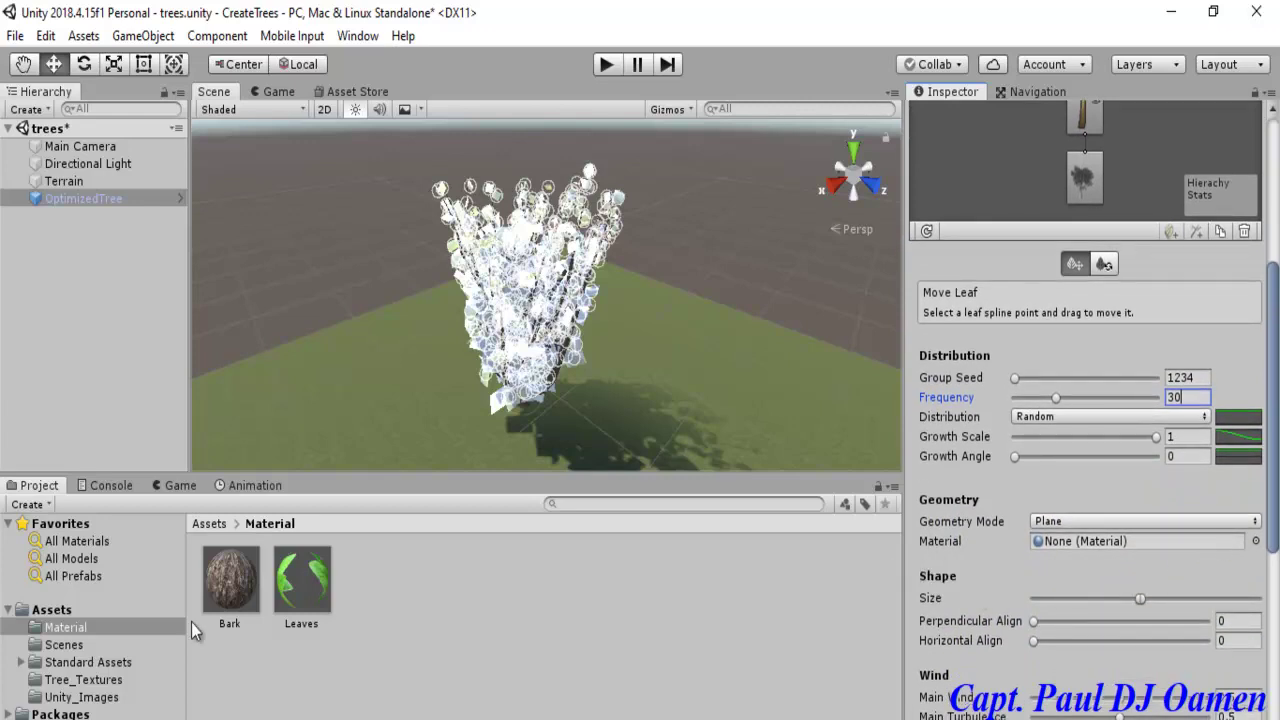
Assign the Leaves material as the Material of OptimizedTree's new leaf group
drag(293, 613, 1083, 544)
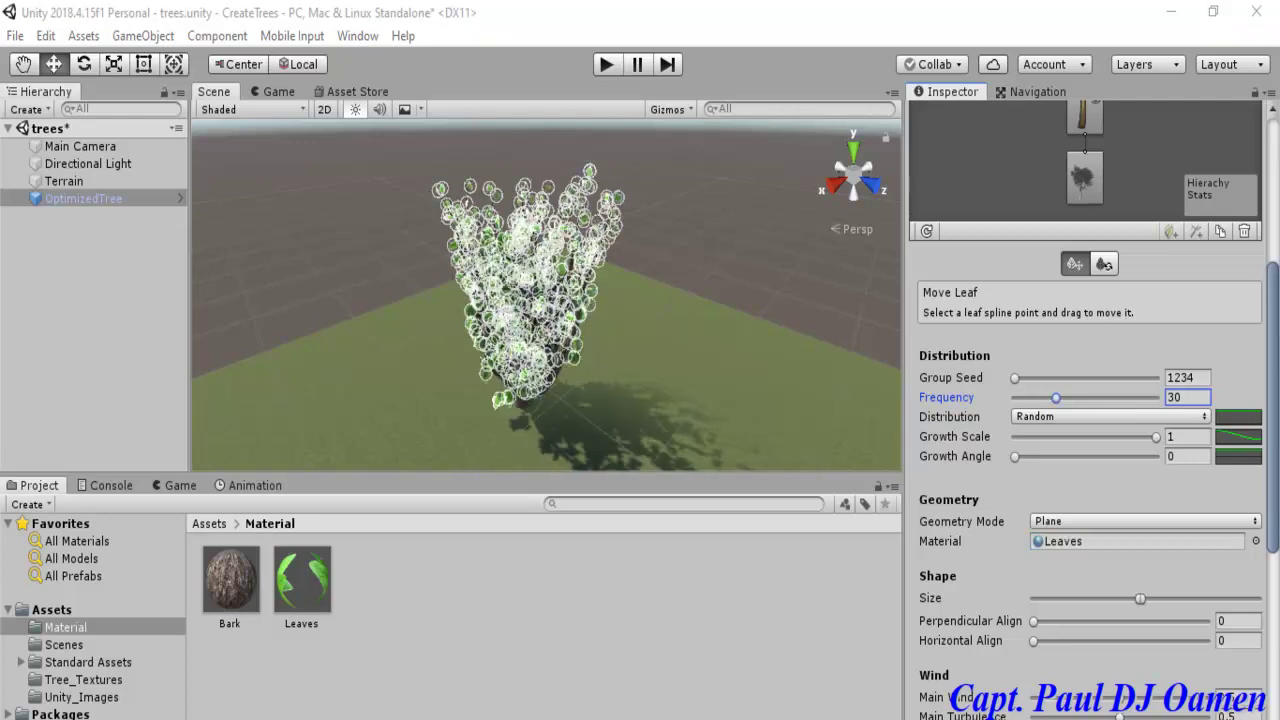
Add the Tree prefab to the Terrain's Paint Trees list, leaving its Bend Factor at 0
click(704, 355)
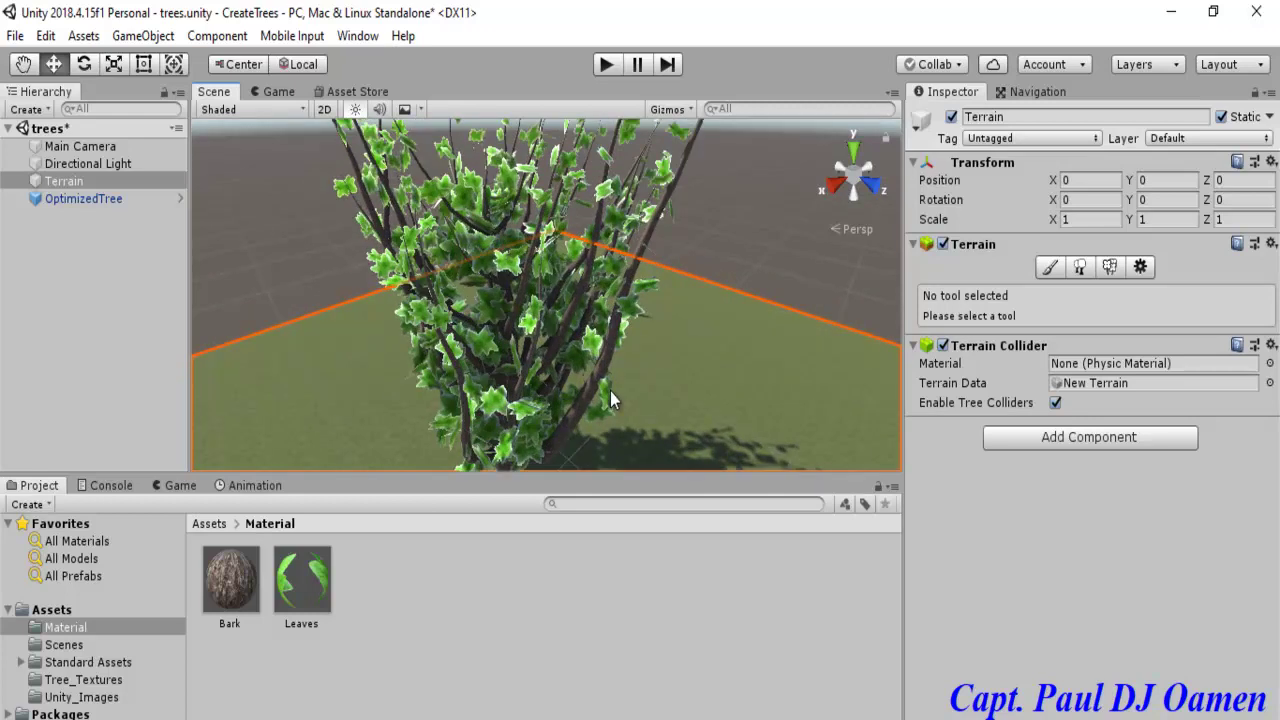
scroll(610, 391, down, 6)
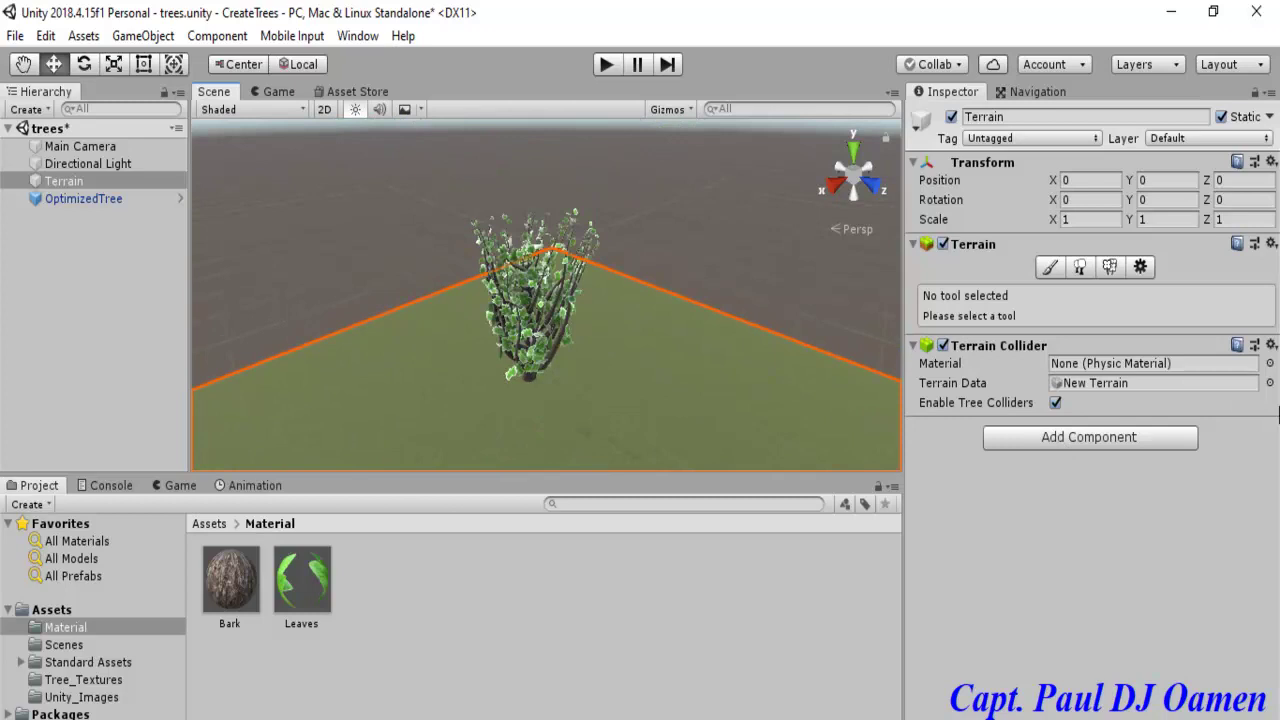
click(1082, 267)
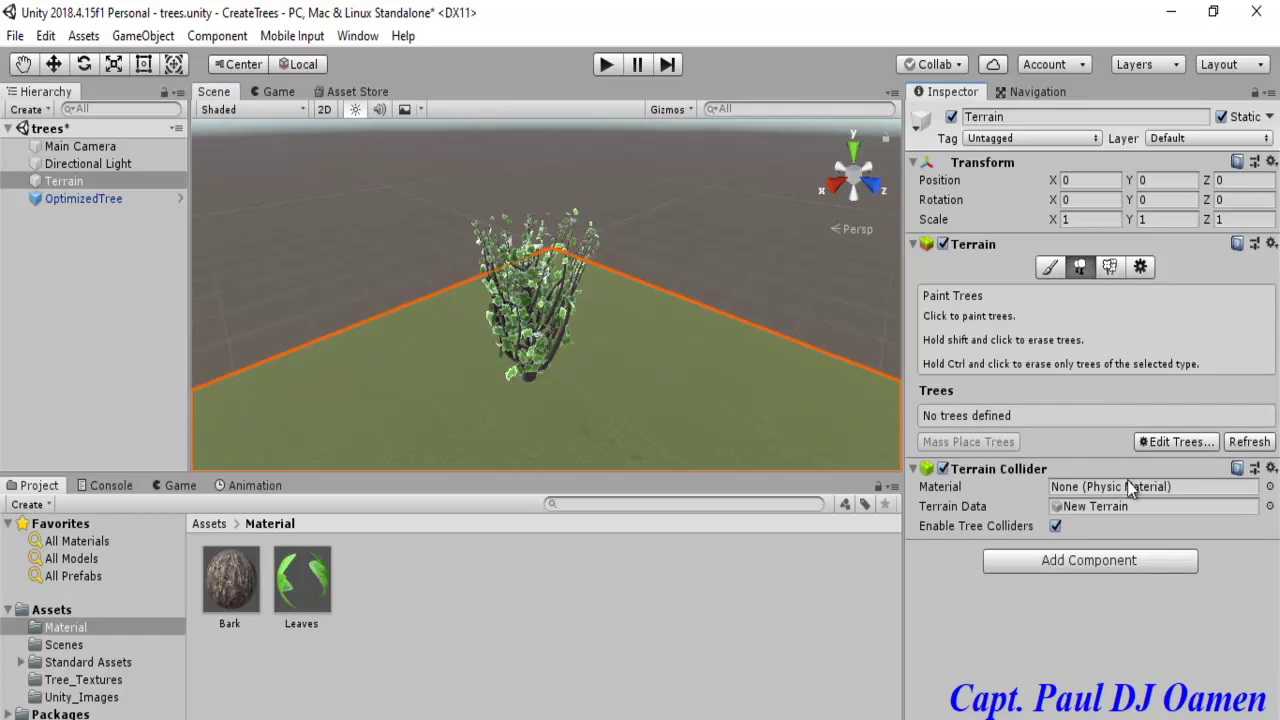
click(1179, 441)
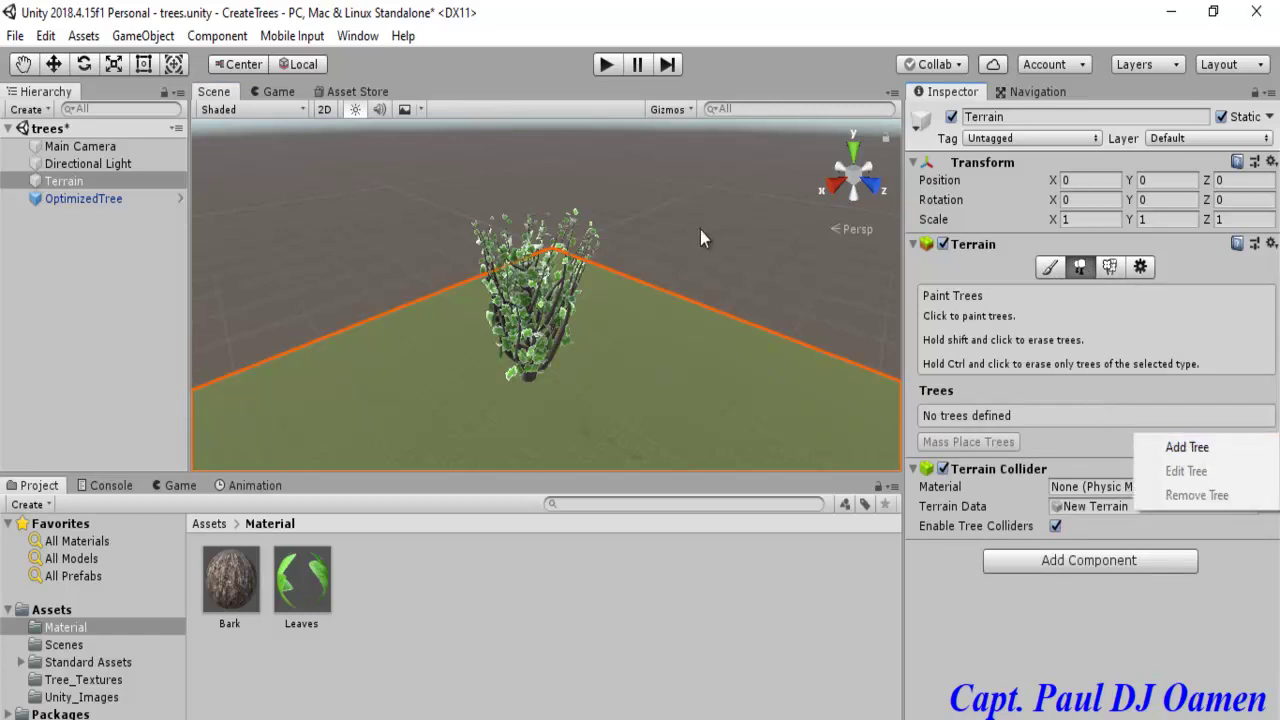
click(1195, 448)
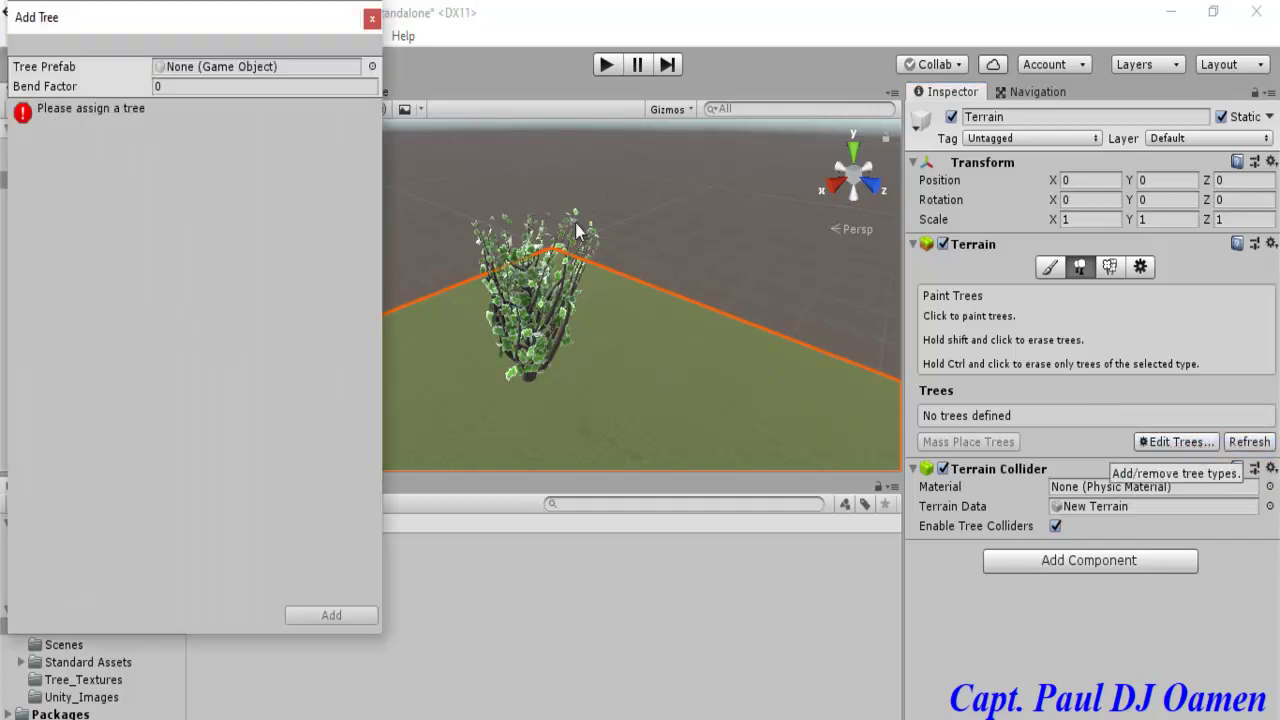
drag(277, 29, 772, 47)
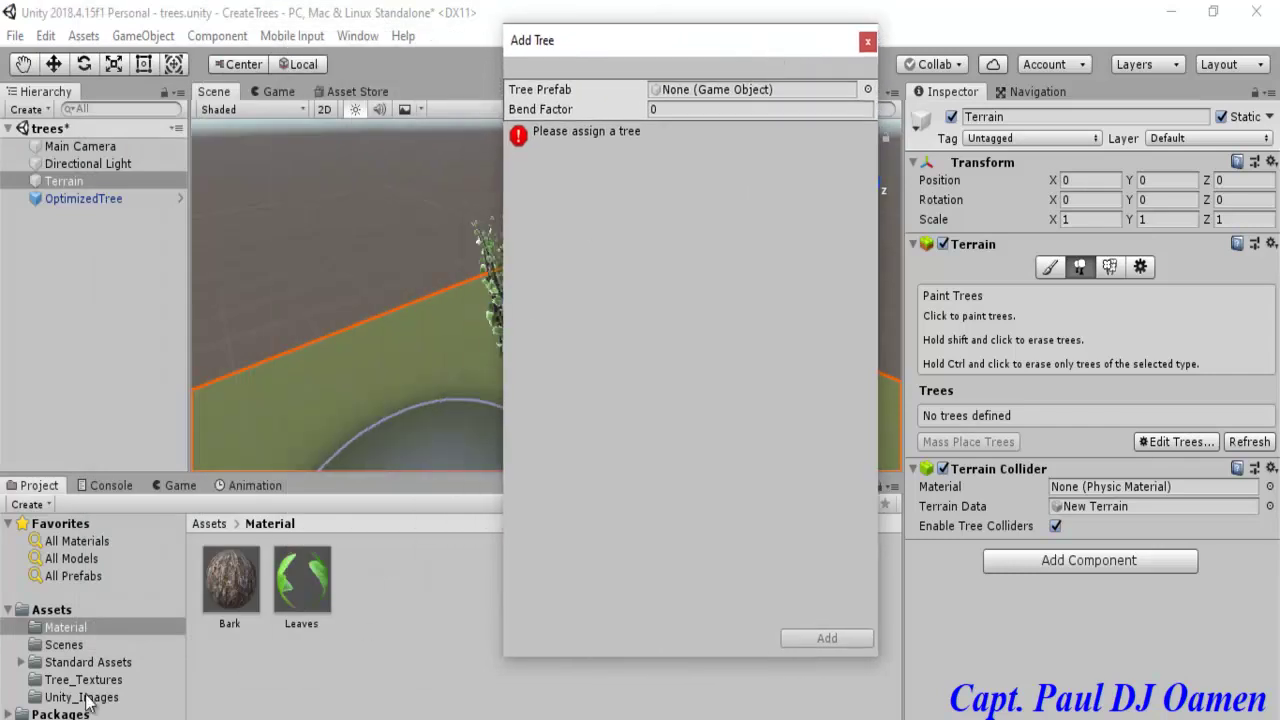
click(9, 610)
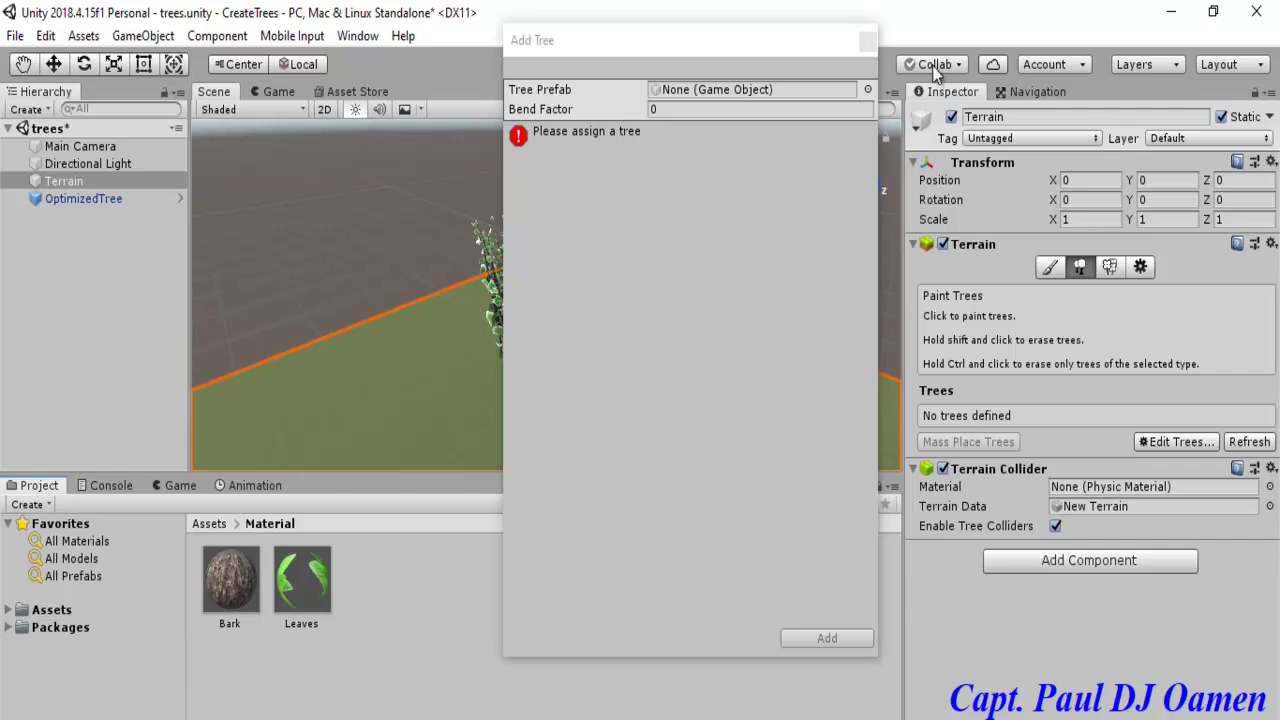
click(867, 89)
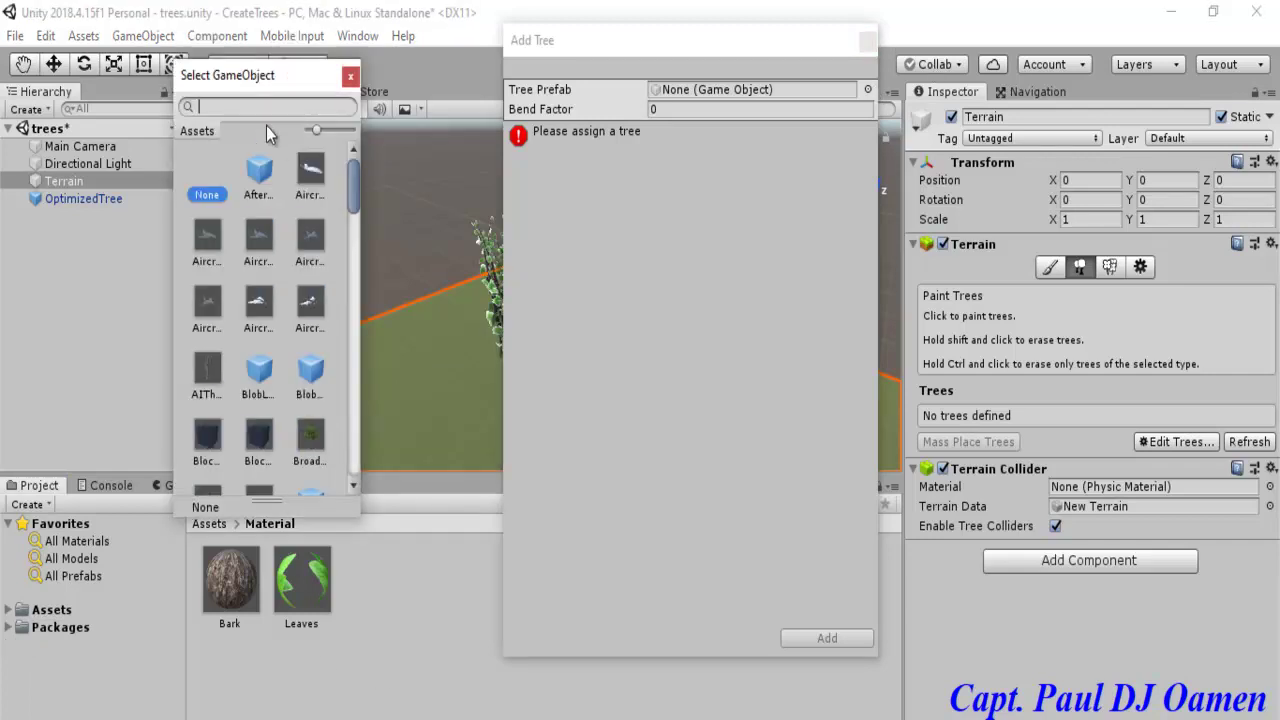
text(t)
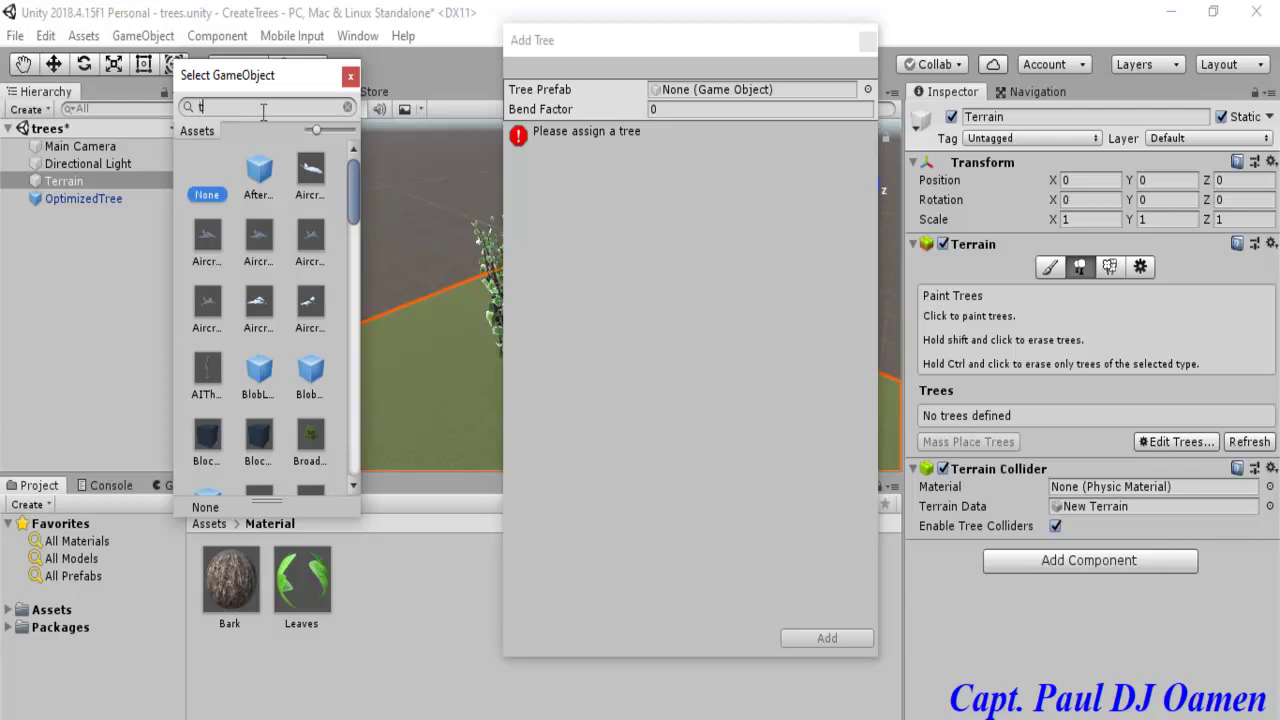
text(ree)
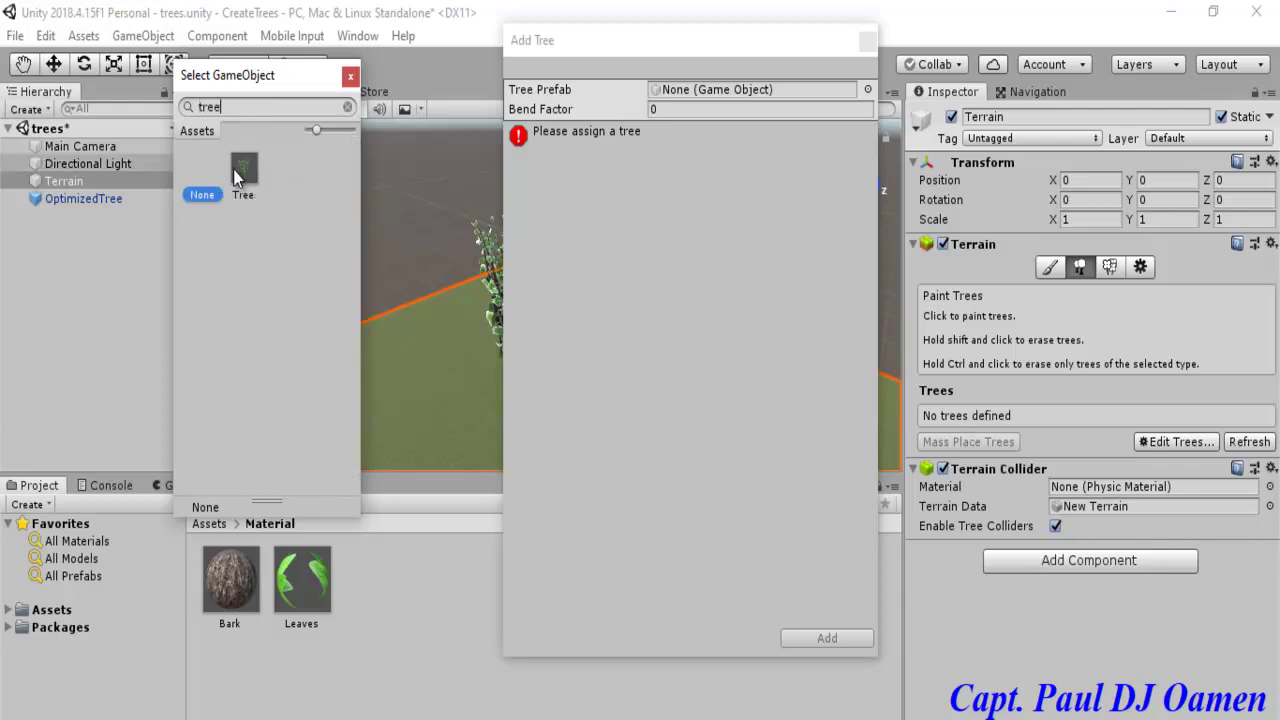
double_click(241, 168)
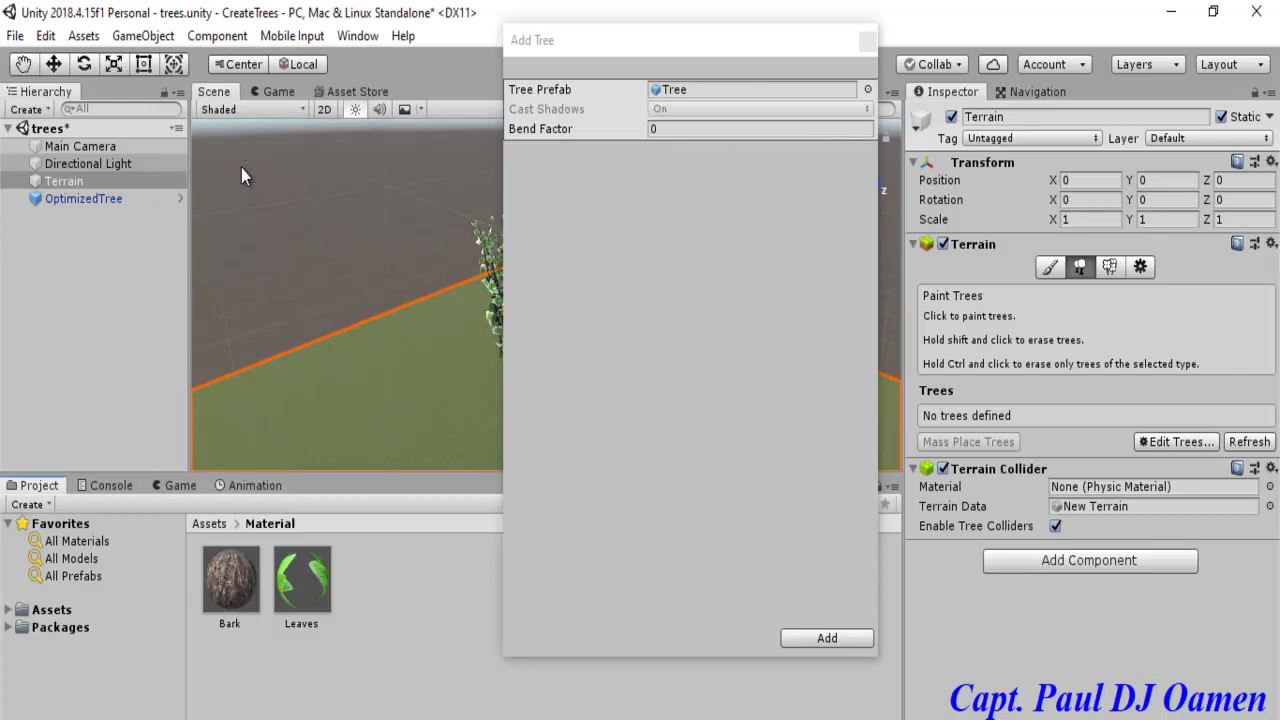
click(827, 639)
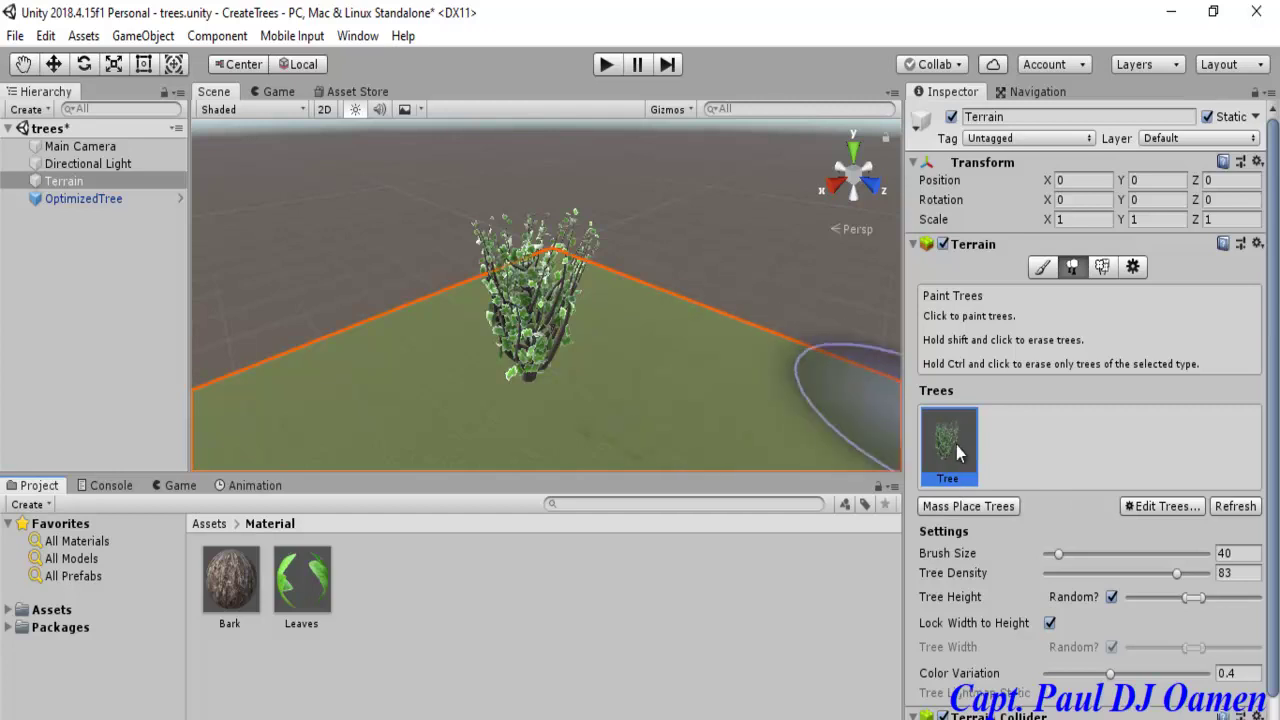
Mass place 500 trees across the Terrain, keeping the existing trees
click(980, 506)
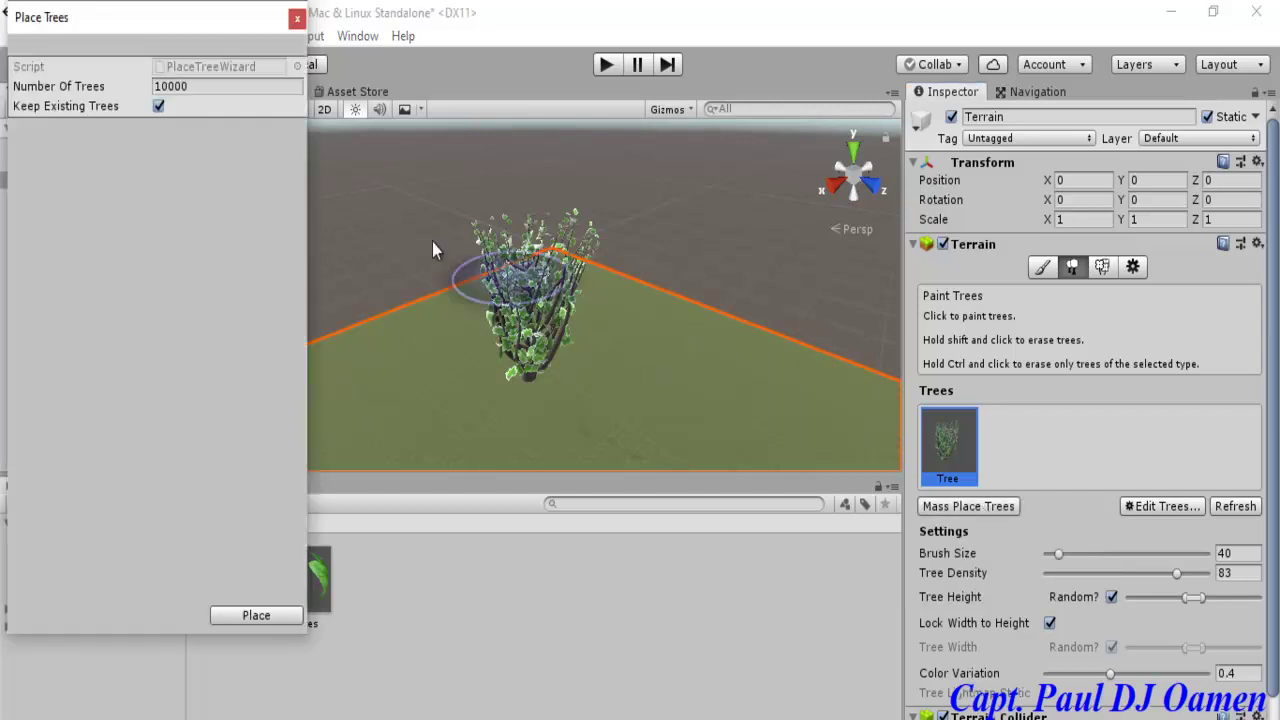
click(172, 88)
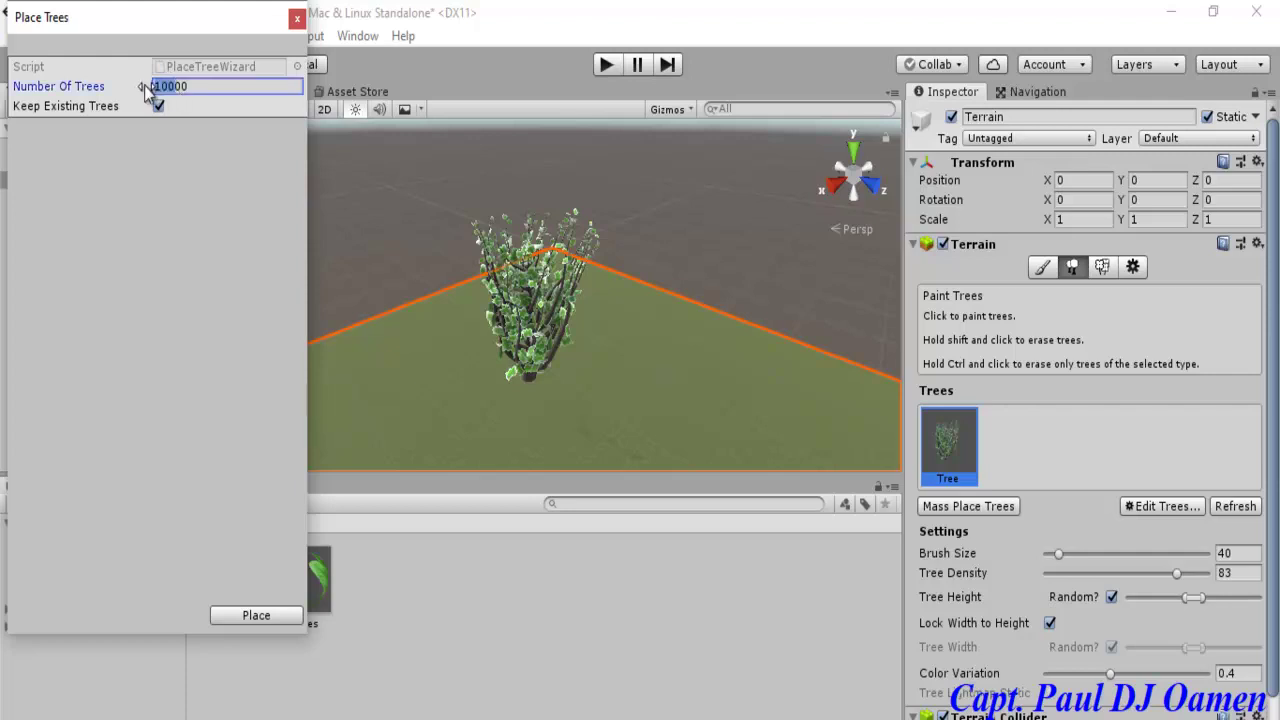
text(500)
click(277, 617)
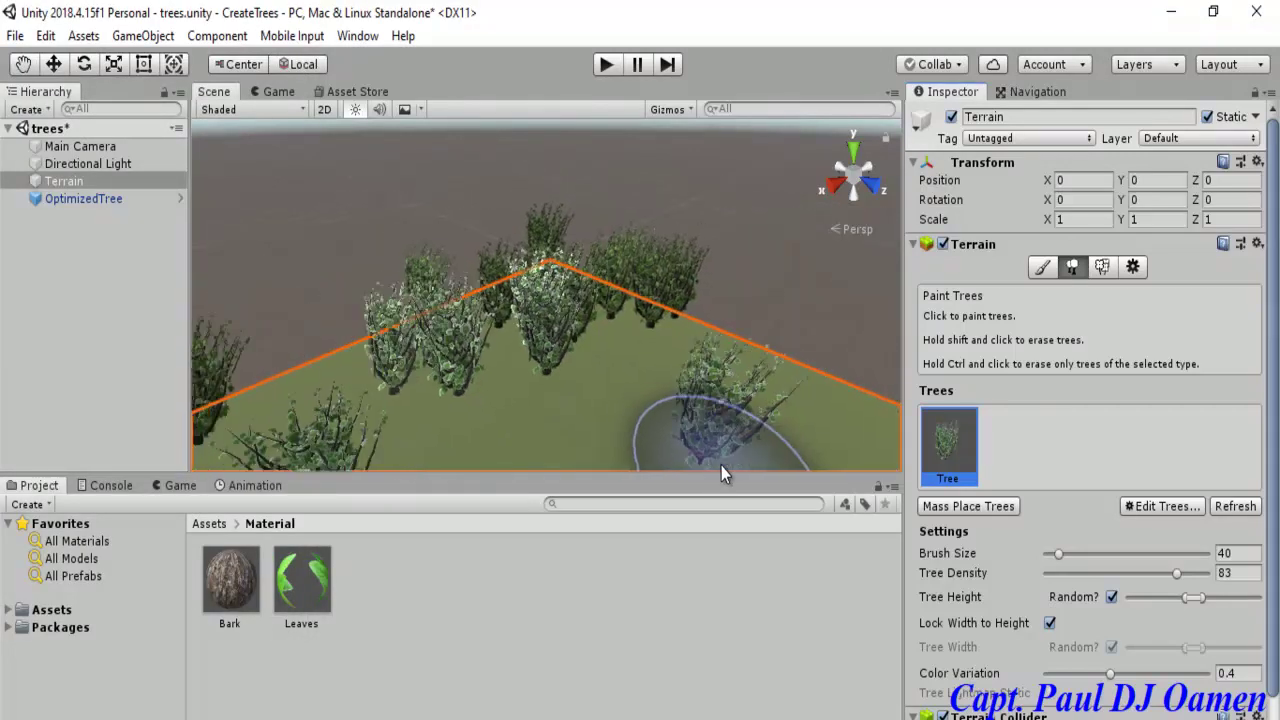
Run the scene to preview the planted trees through the main camera, and stop it
click(754, 262)
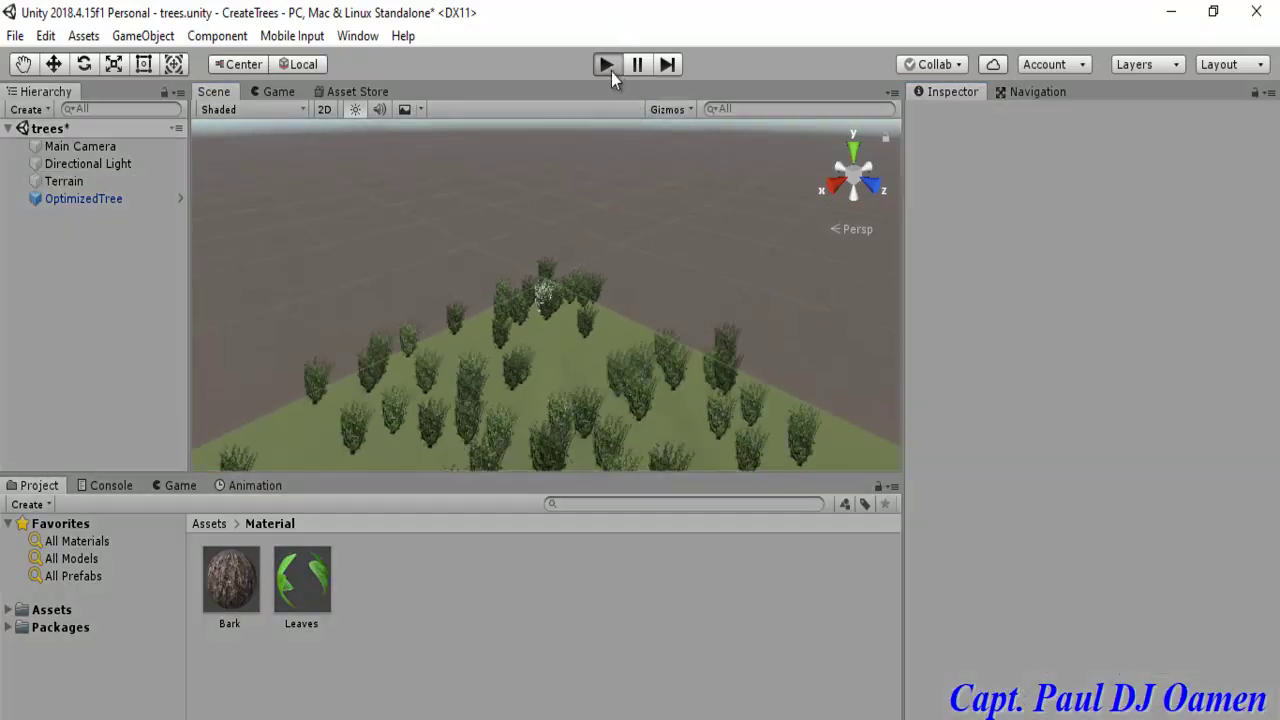
click(606, 65)
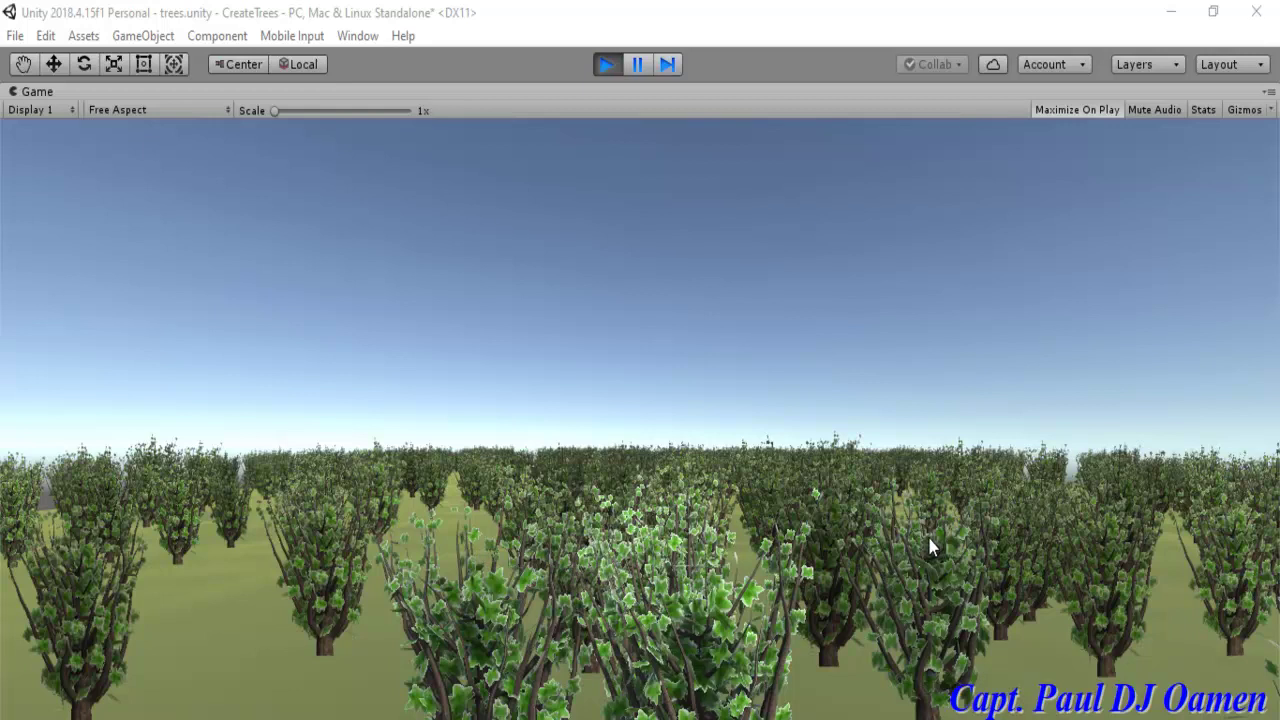
click(606, 65)
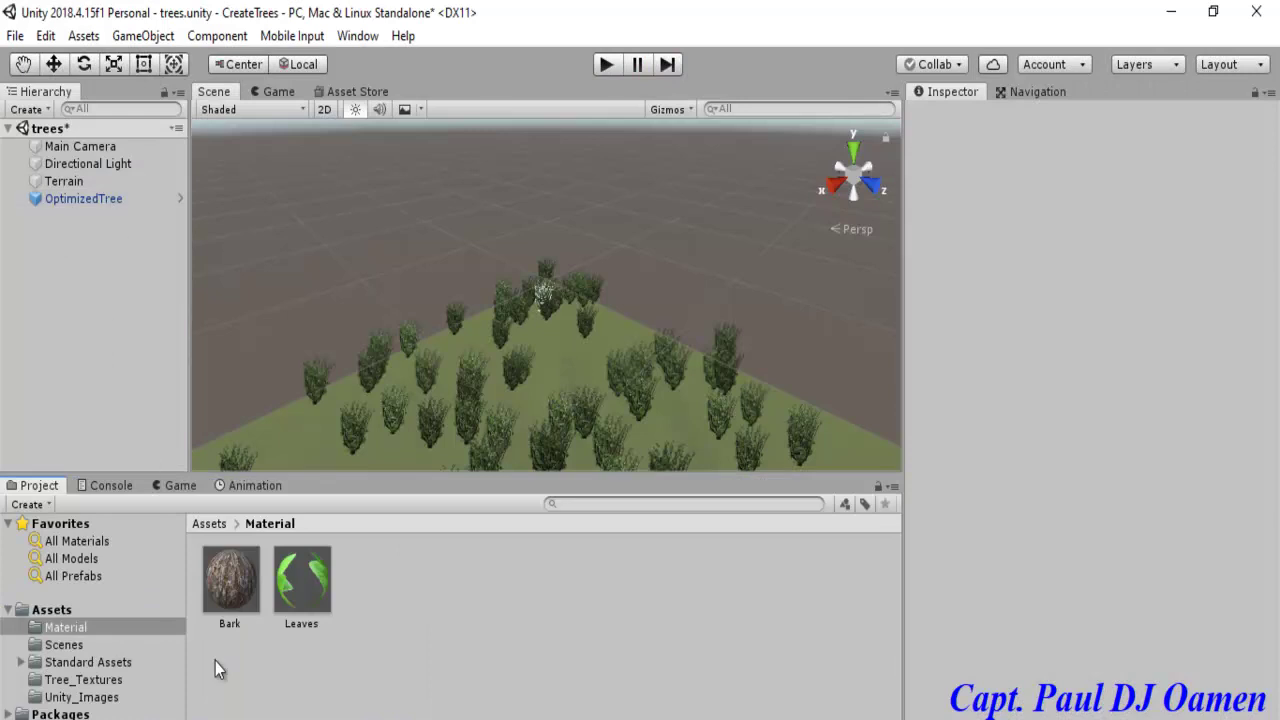
Place the FPSController prefab from Standard Assets' FirstPersonCharacter prefabs on the Terrain among the trees
click(21, 662)
drag(177, 615, 177, 660)
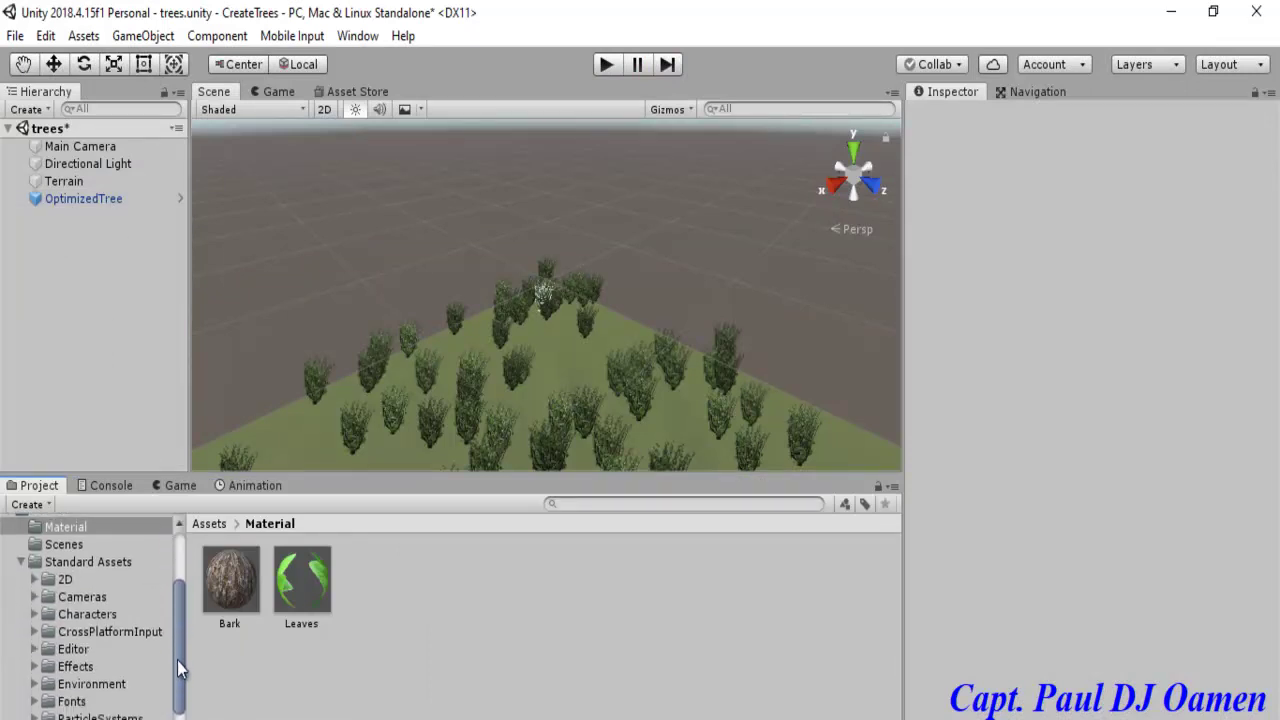
click(35, 612)
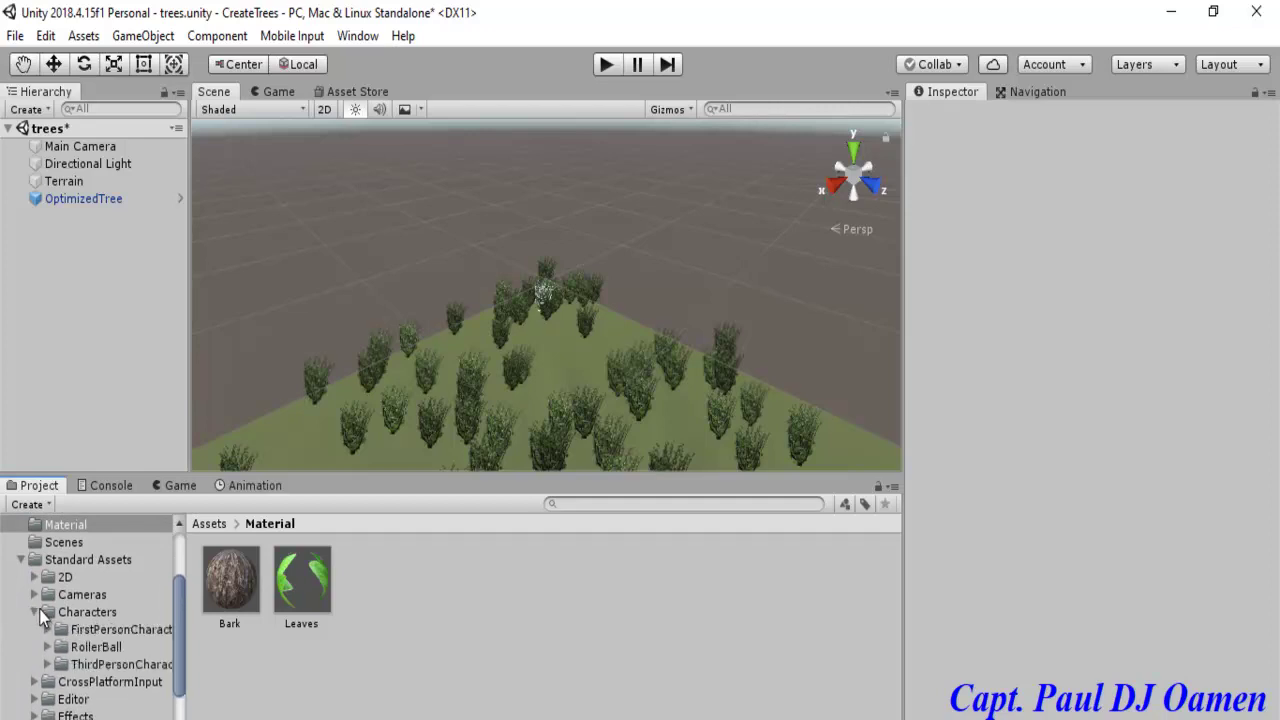
click(48, 630)
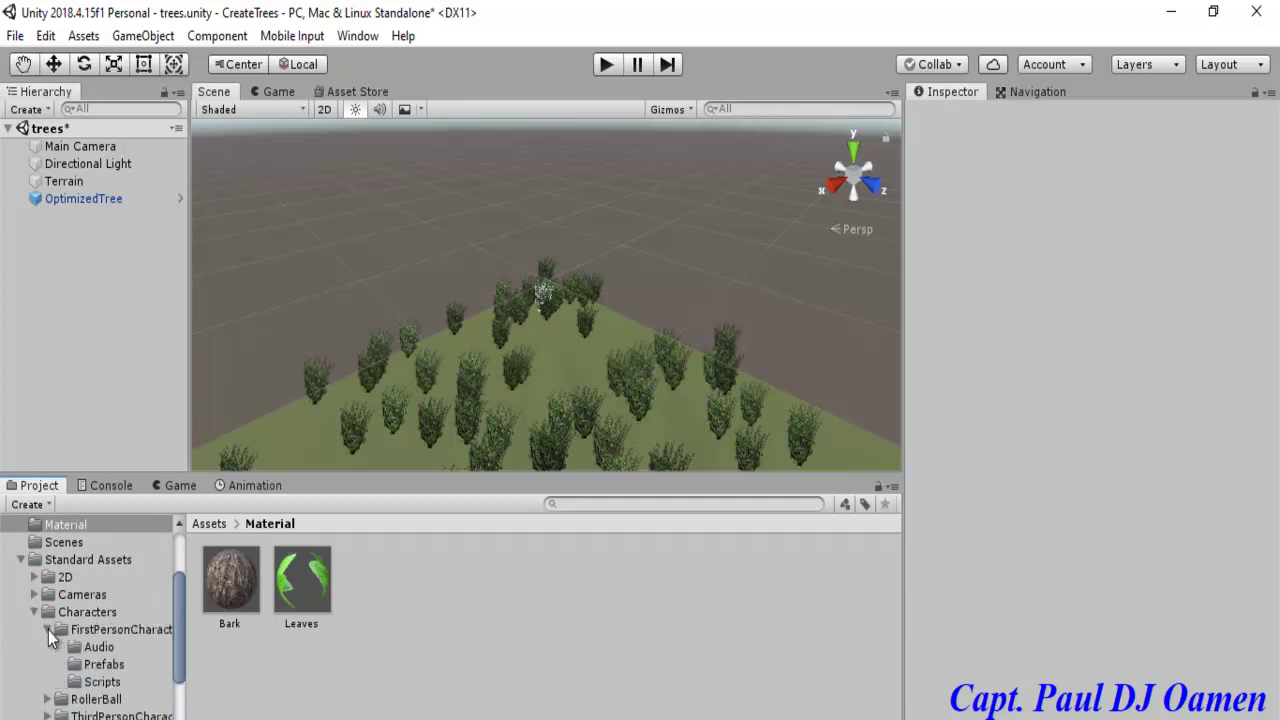
click(100, 664)
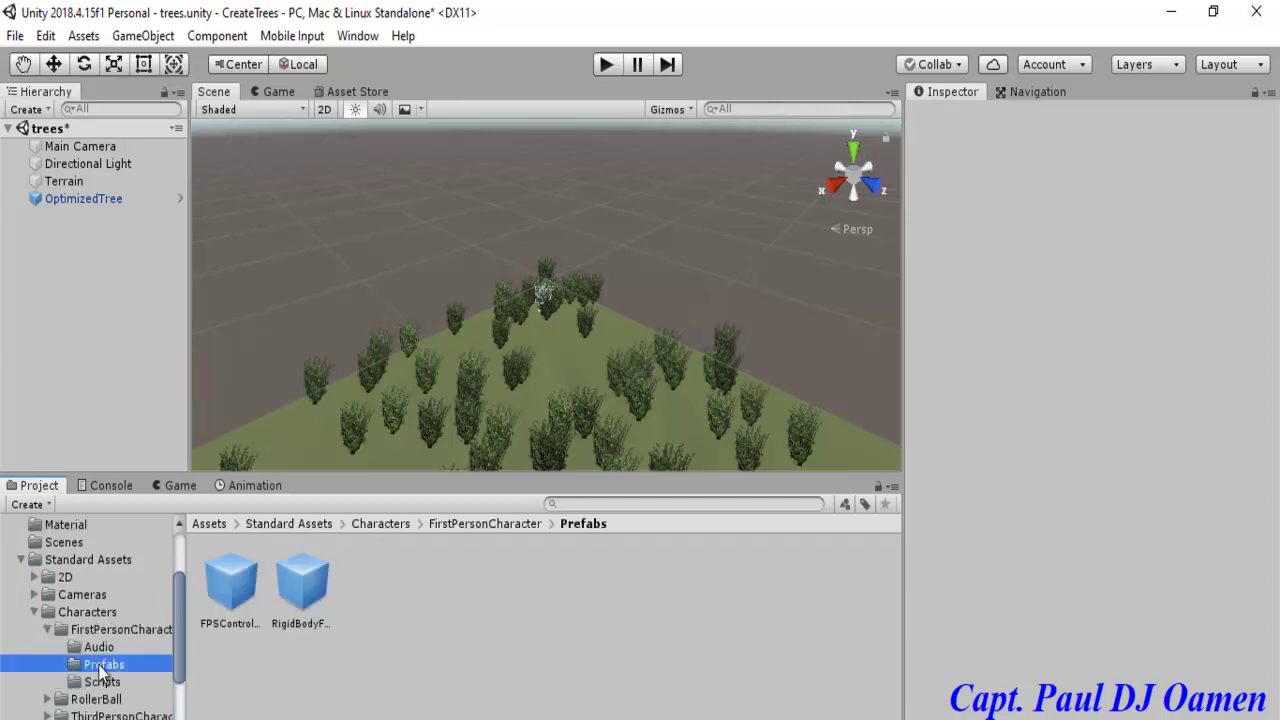
drag(236, 613, 416, 381)
drag(560, 358, 560, 358)
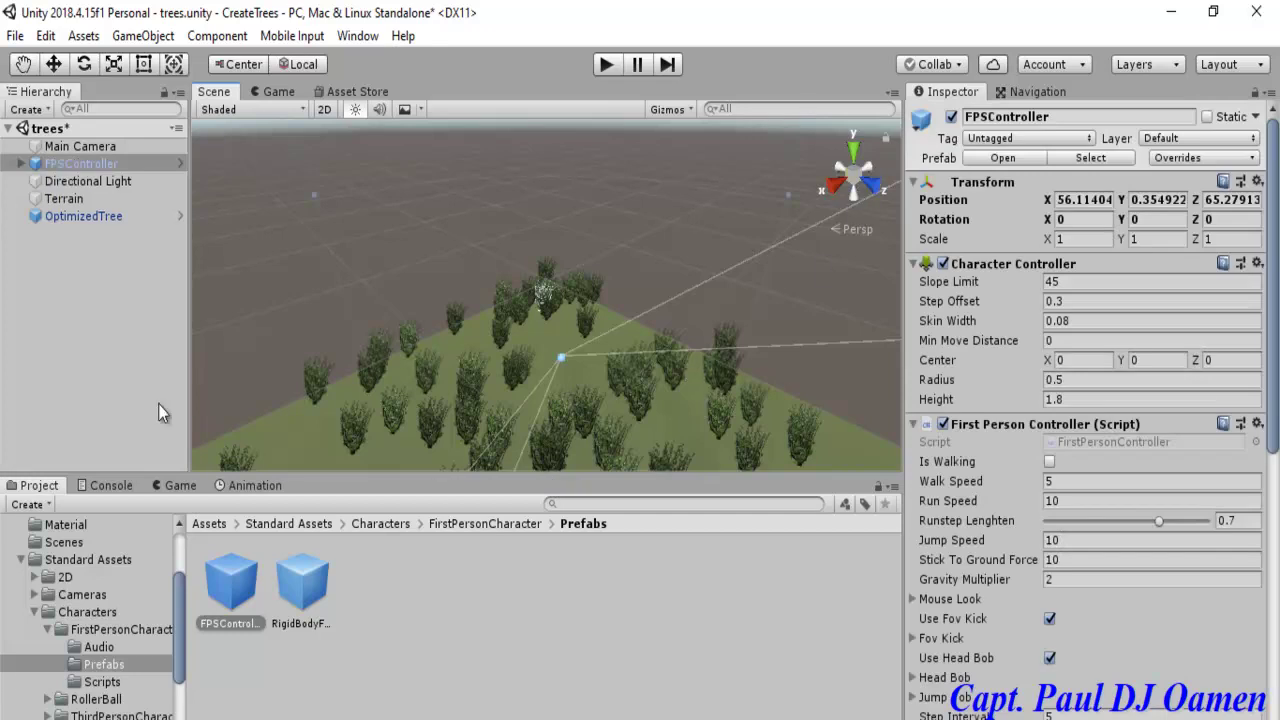
Show the Game view below the scene and raise FPSController to a Y position of about 1.6
click(172, 485)
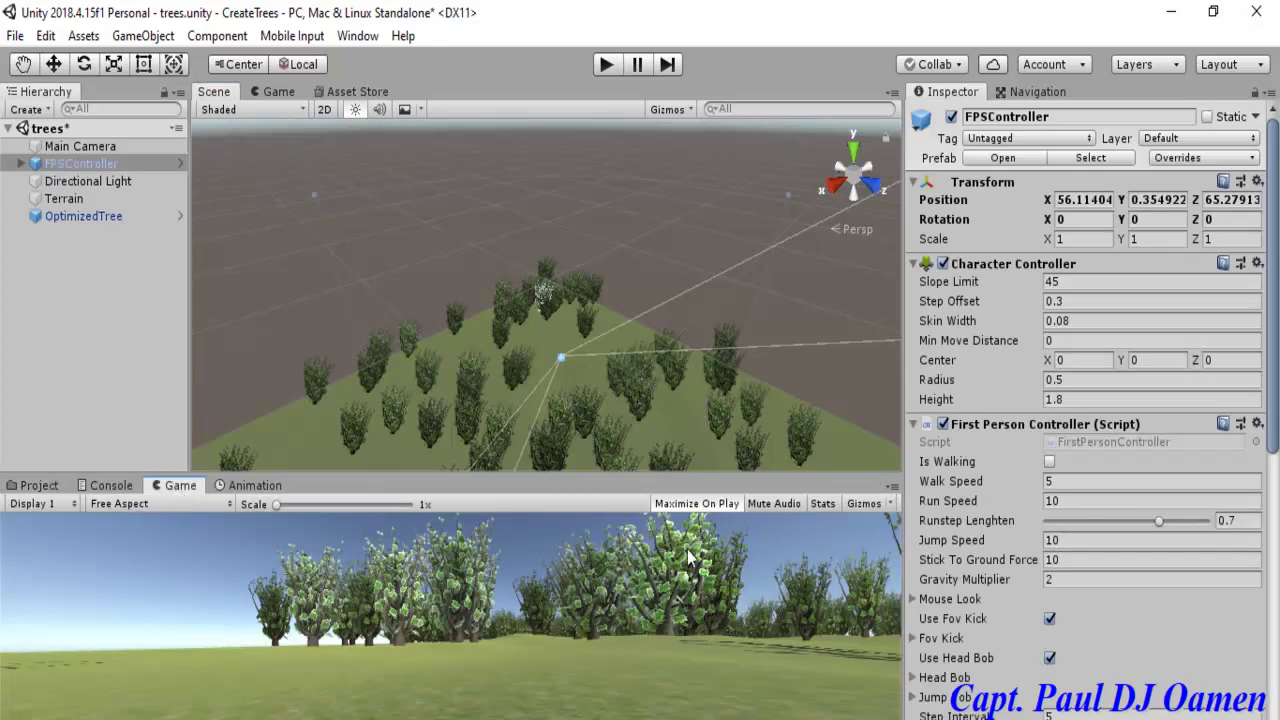
click(53, 64)
drag(565, 285, 565, 275)
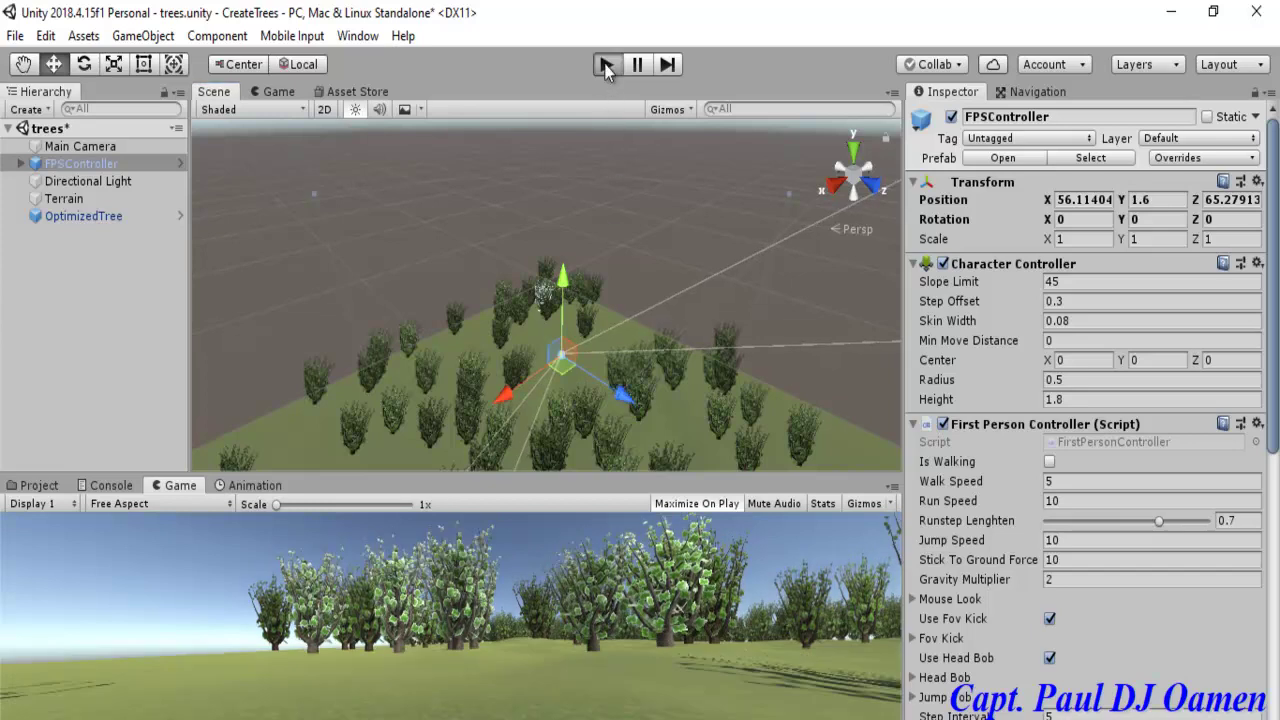
Run the scene and walk the first-person controller through the forest to examine the trees and grass up close
click(606, 66)
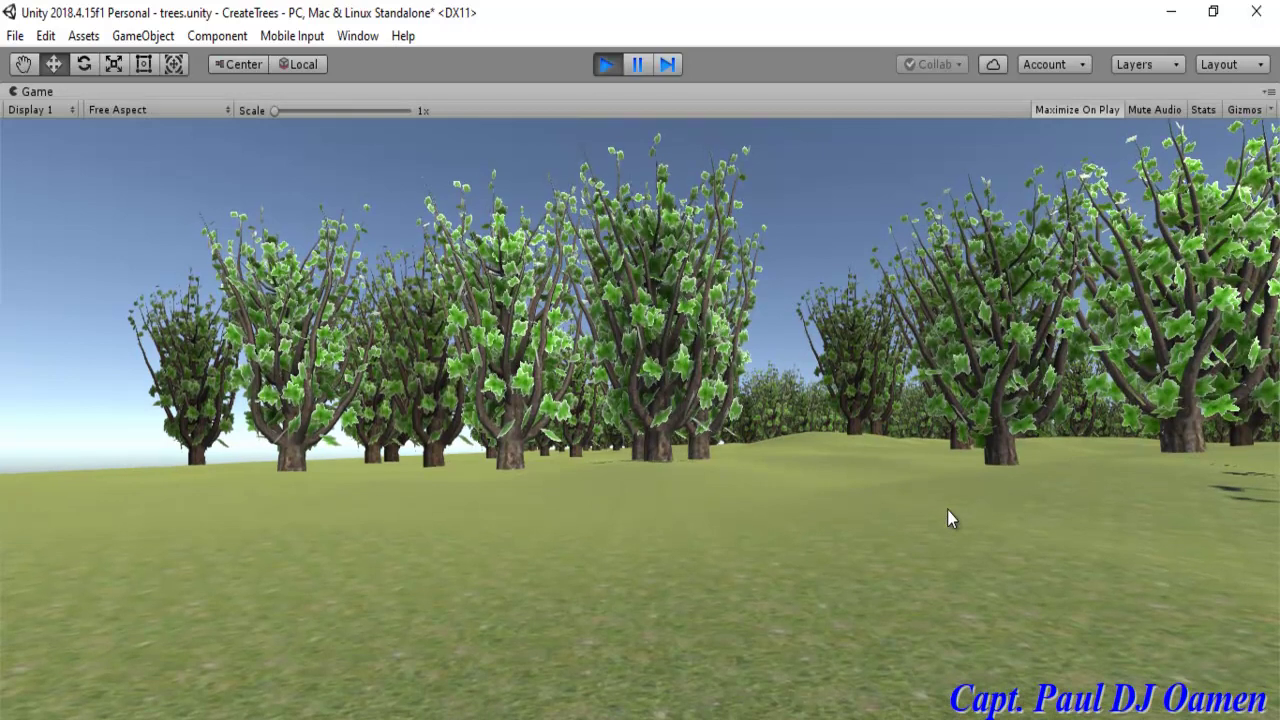
key(w)
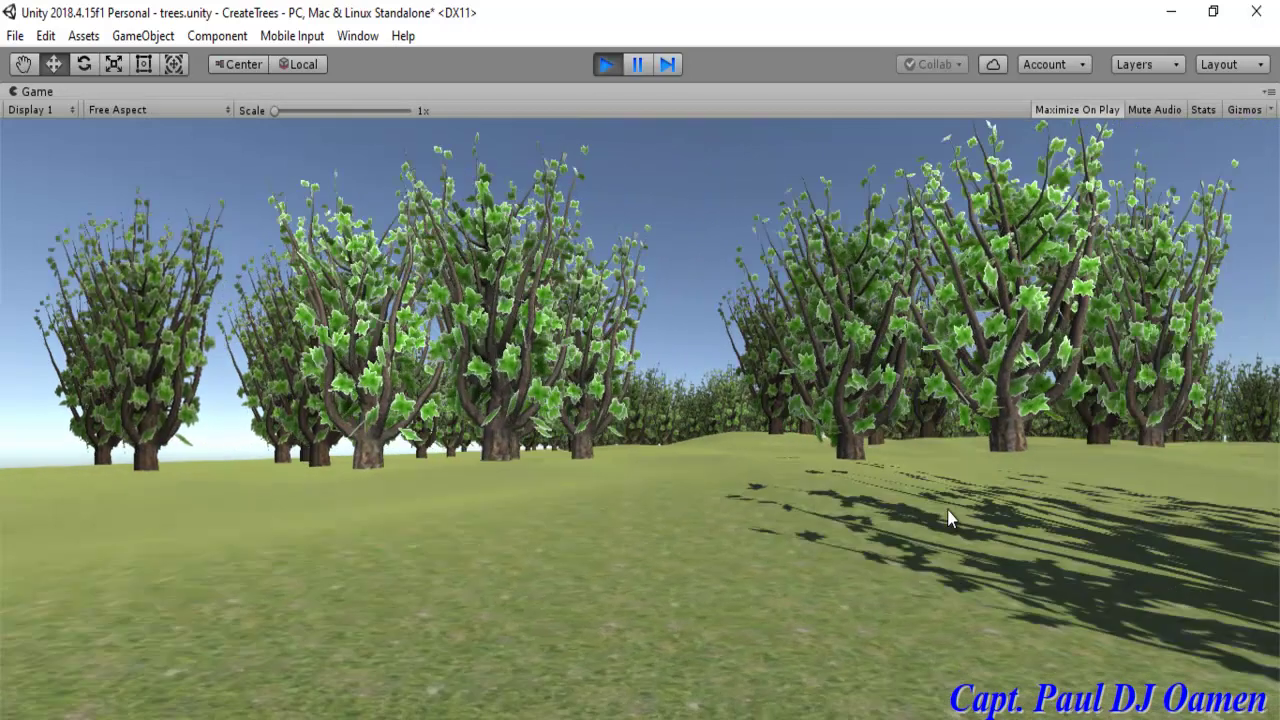
key(a)
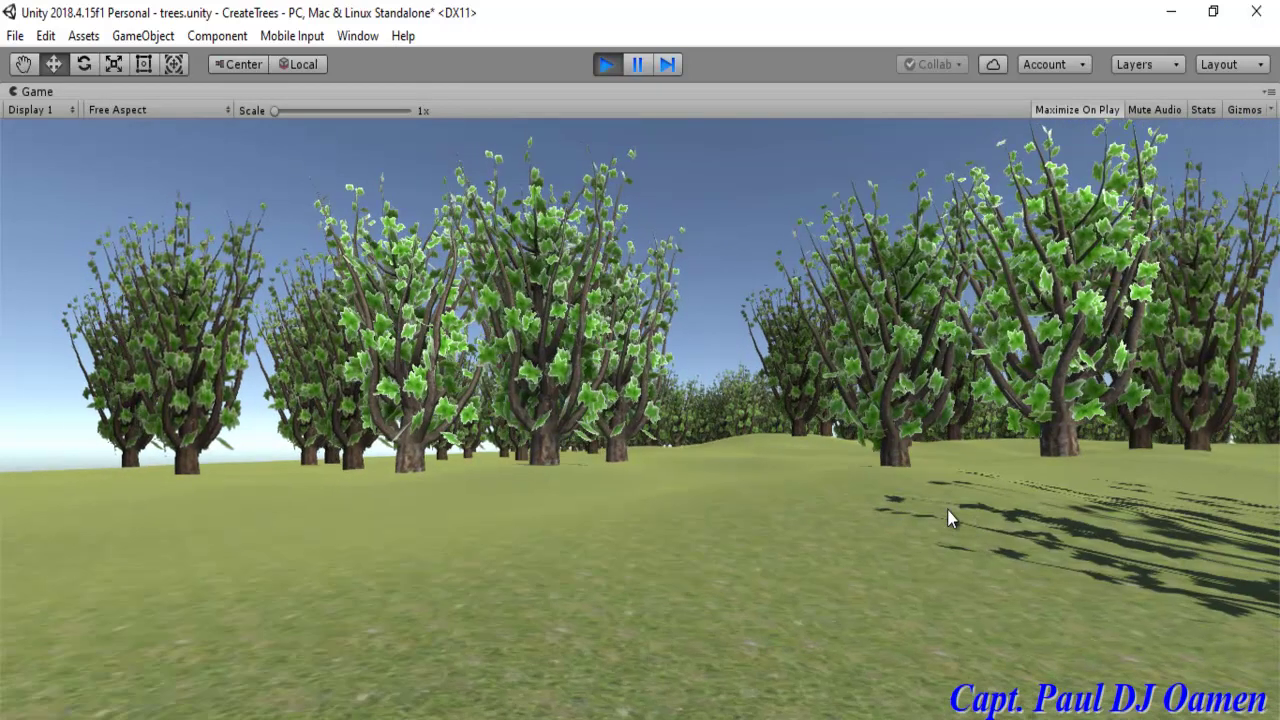
key(s)
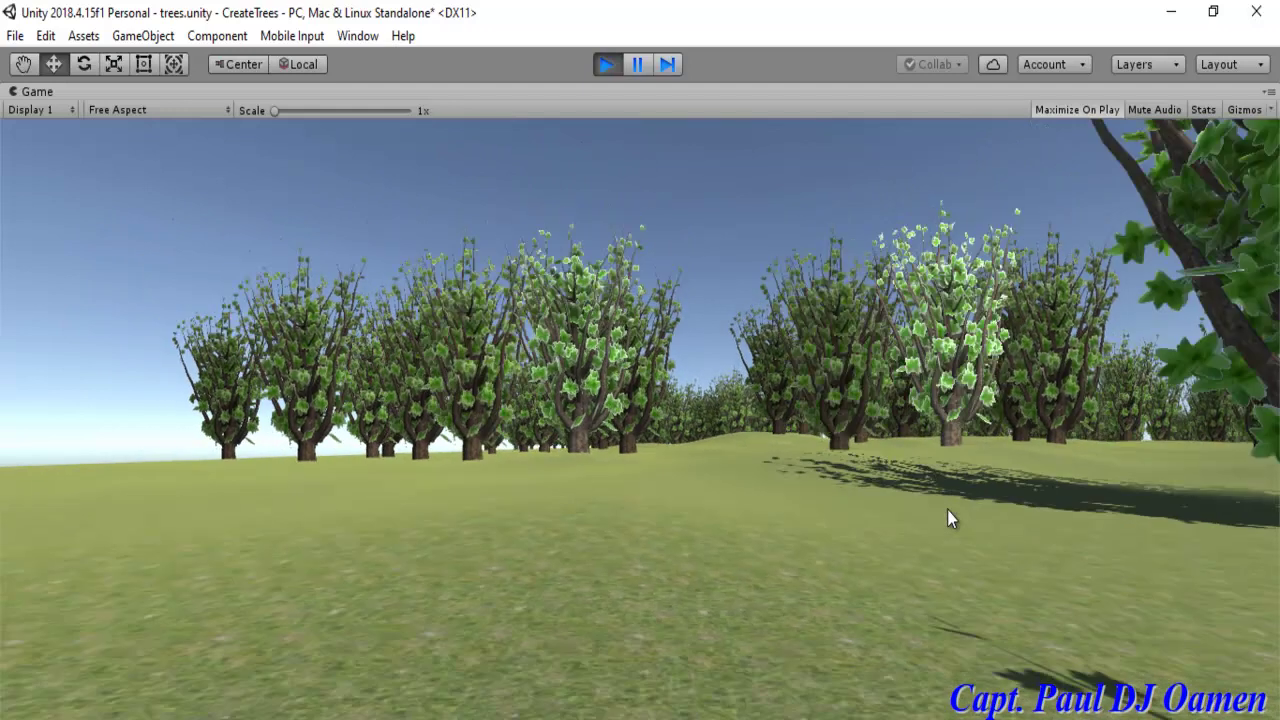
key(w)
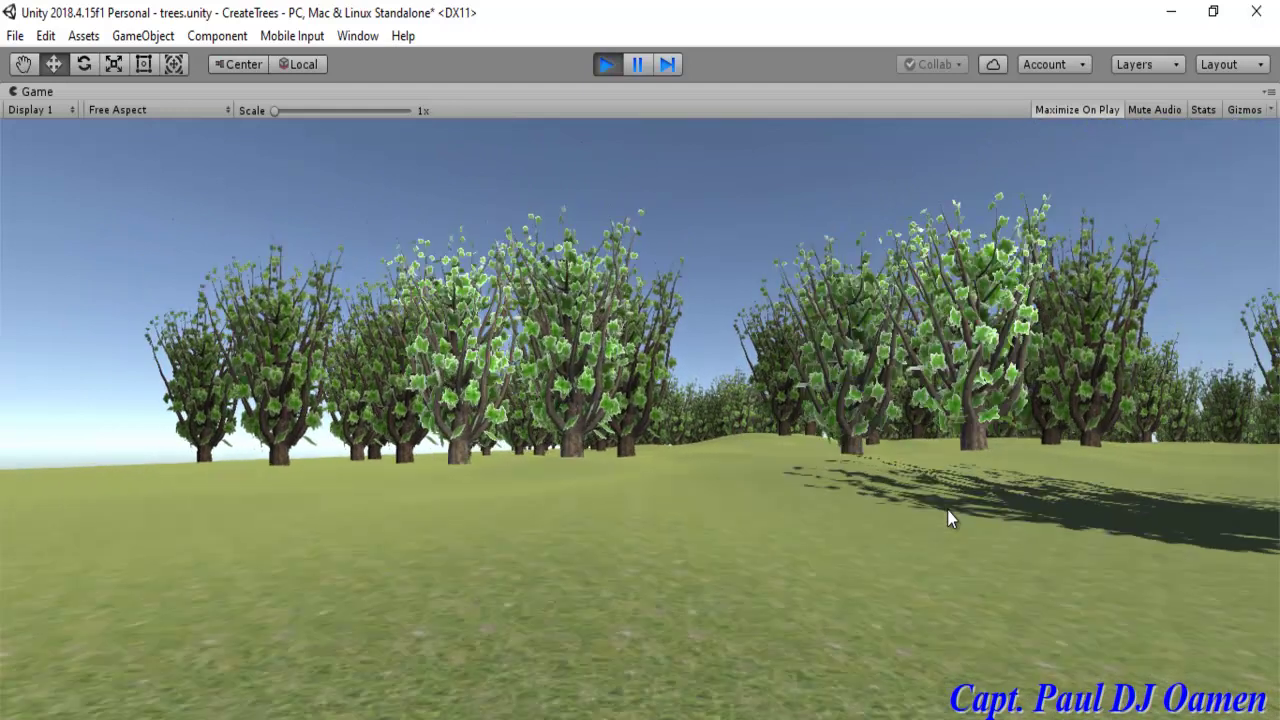
key(w)
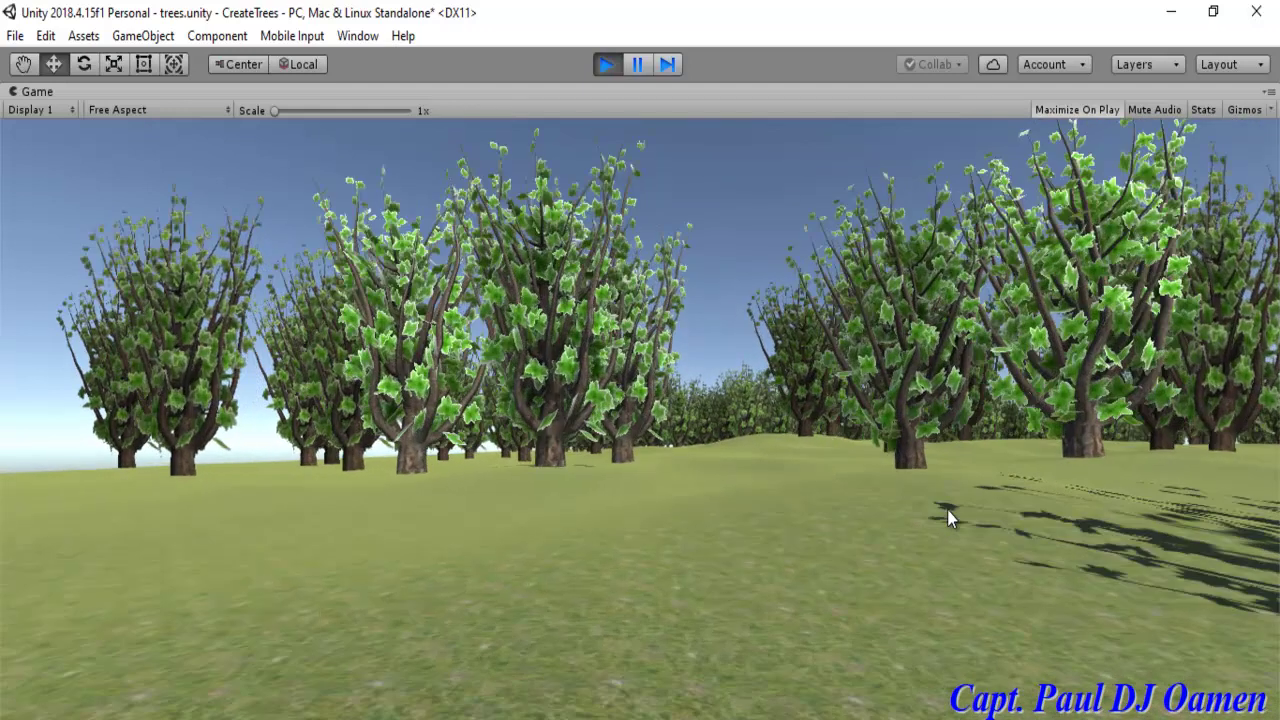
key(w)
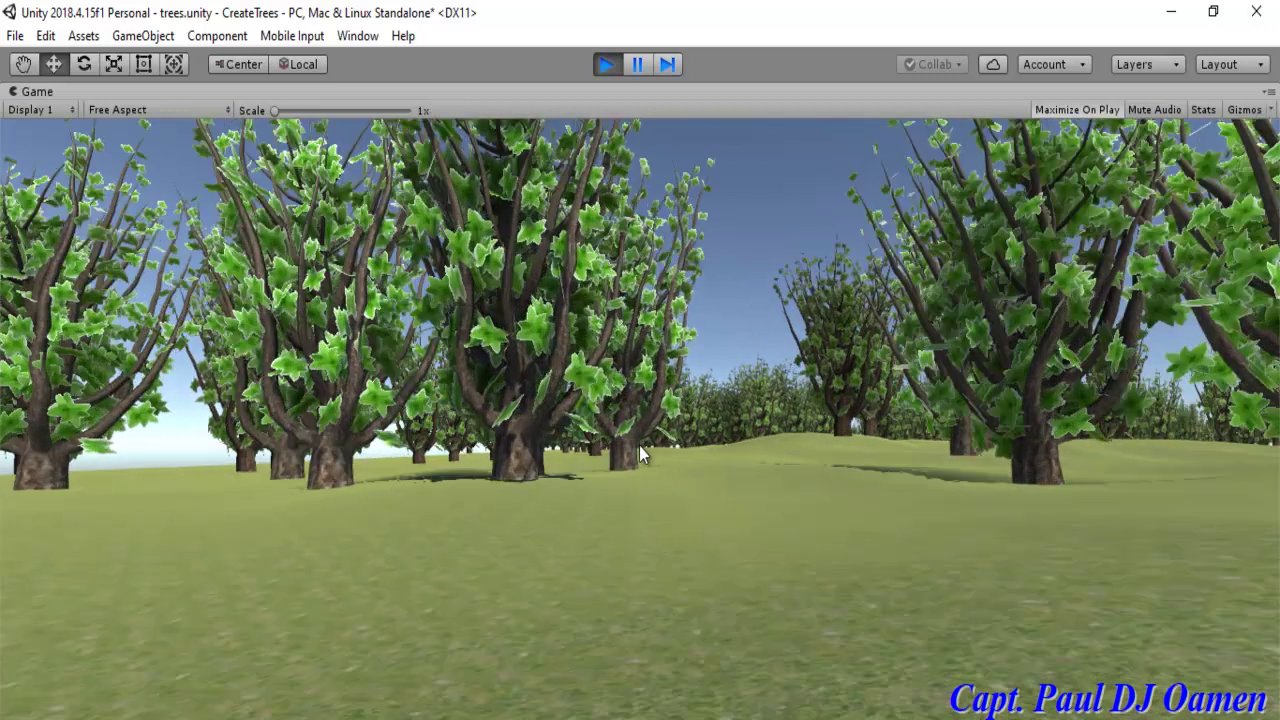
key(w)
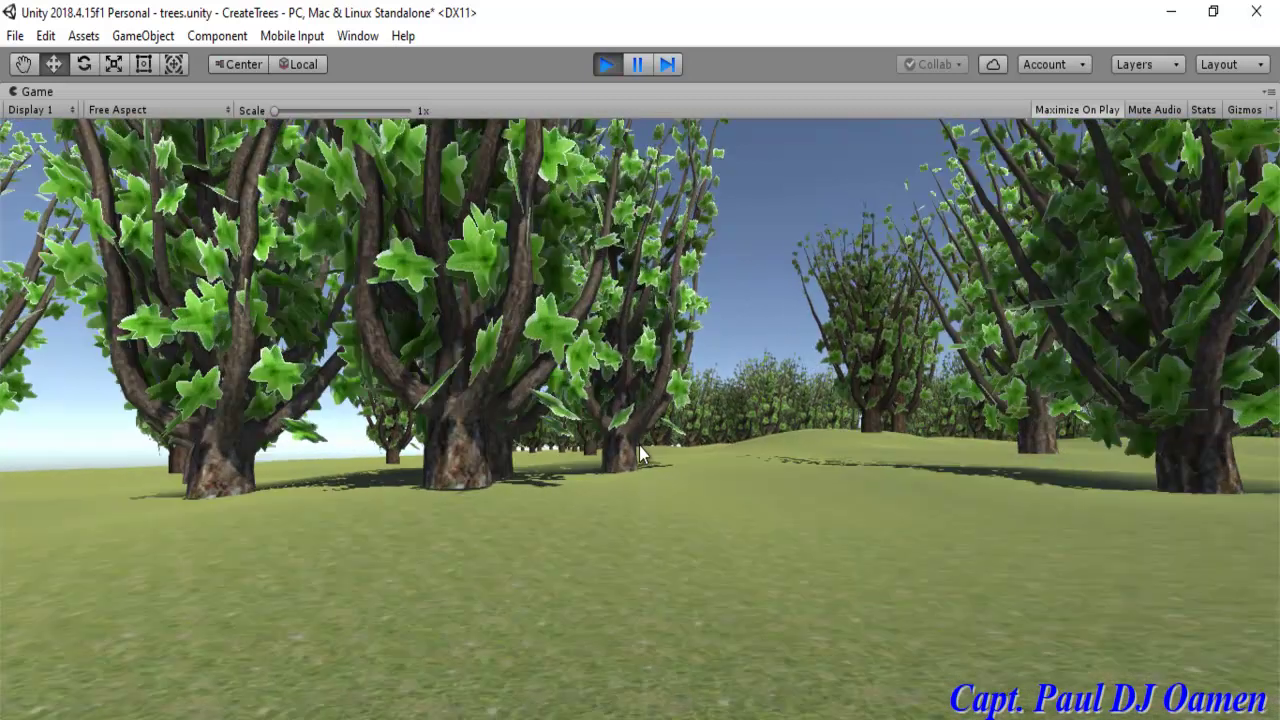
key(w)
key(w)
key(w)
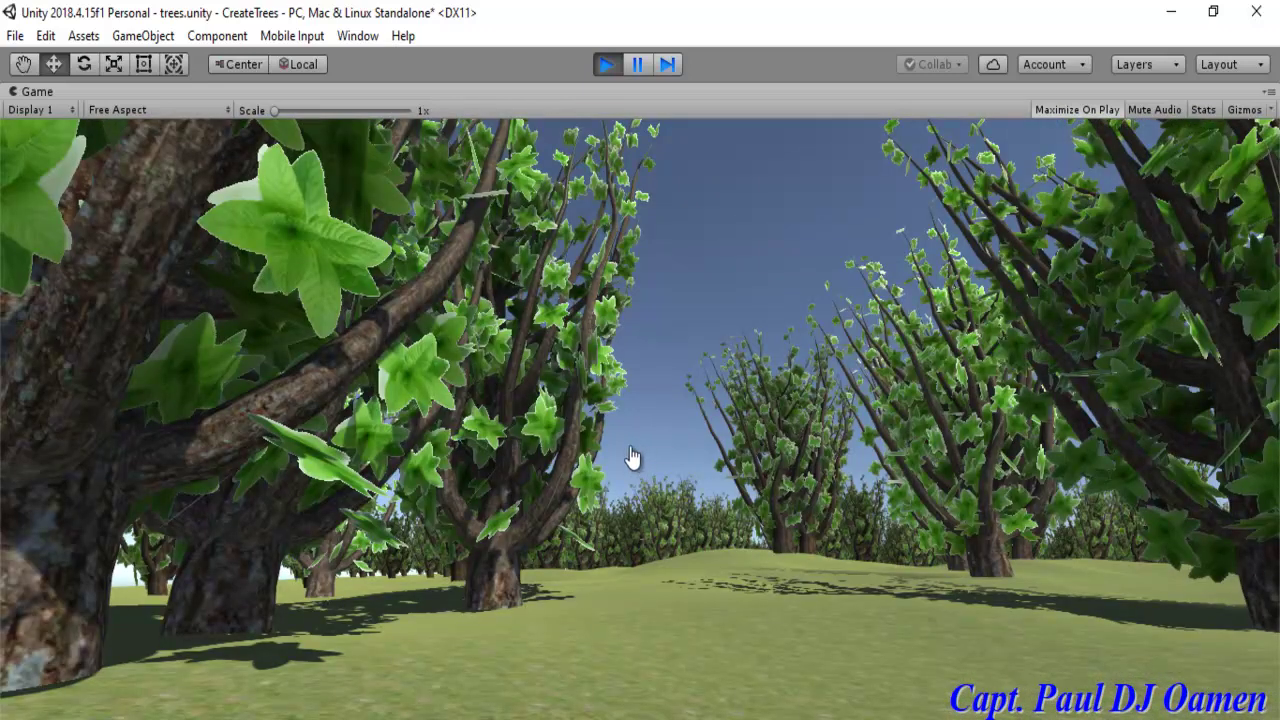
key(s)
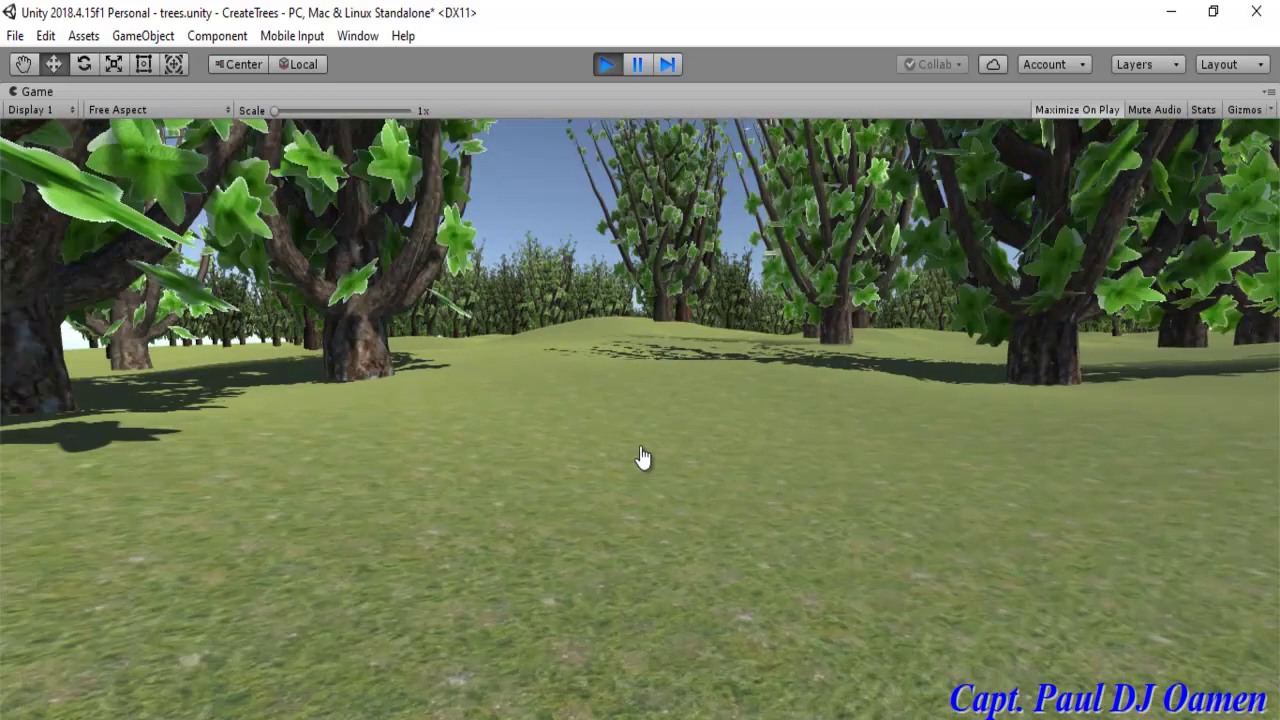
key(w)
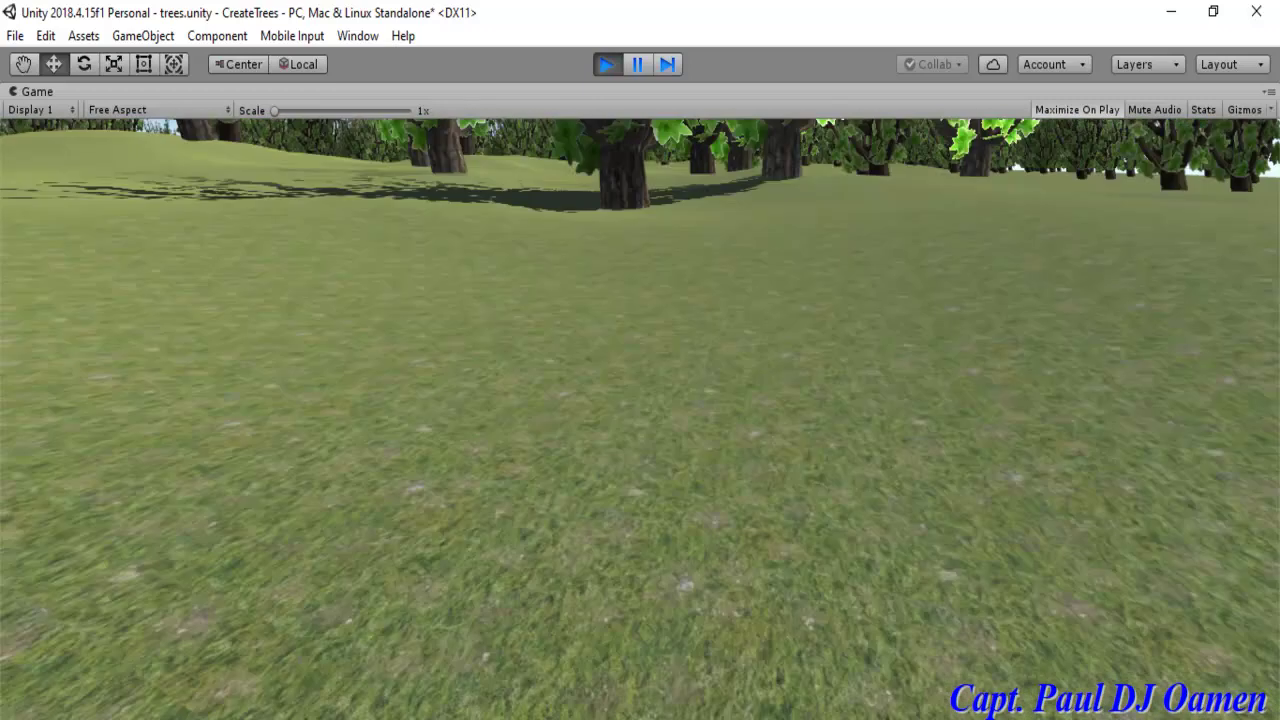